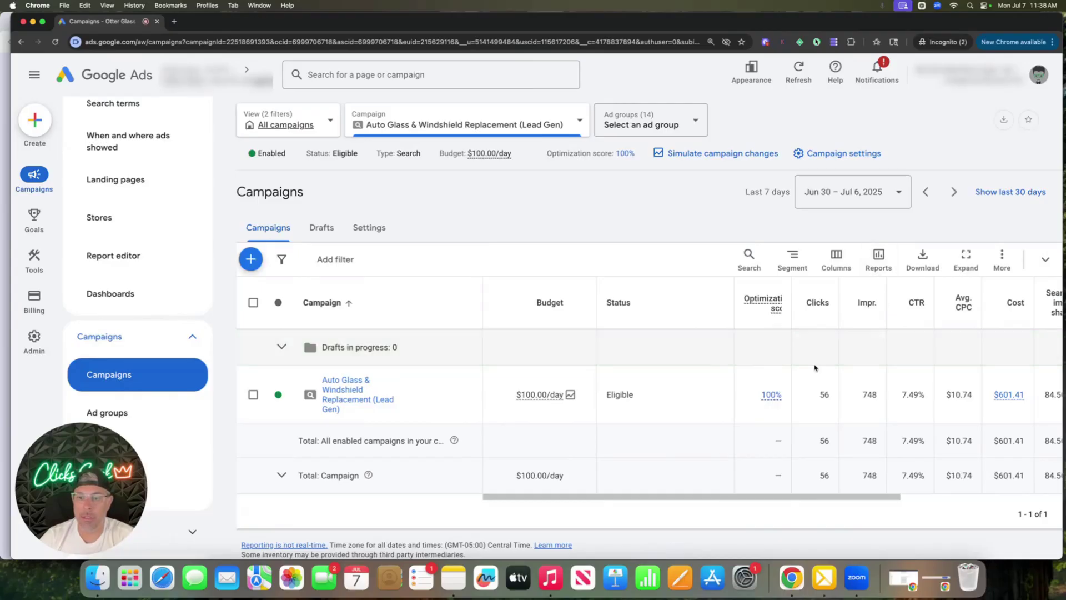
Step: Show the campaign's performance data for the last 30 days
scroll(811, 369, "right", 5)
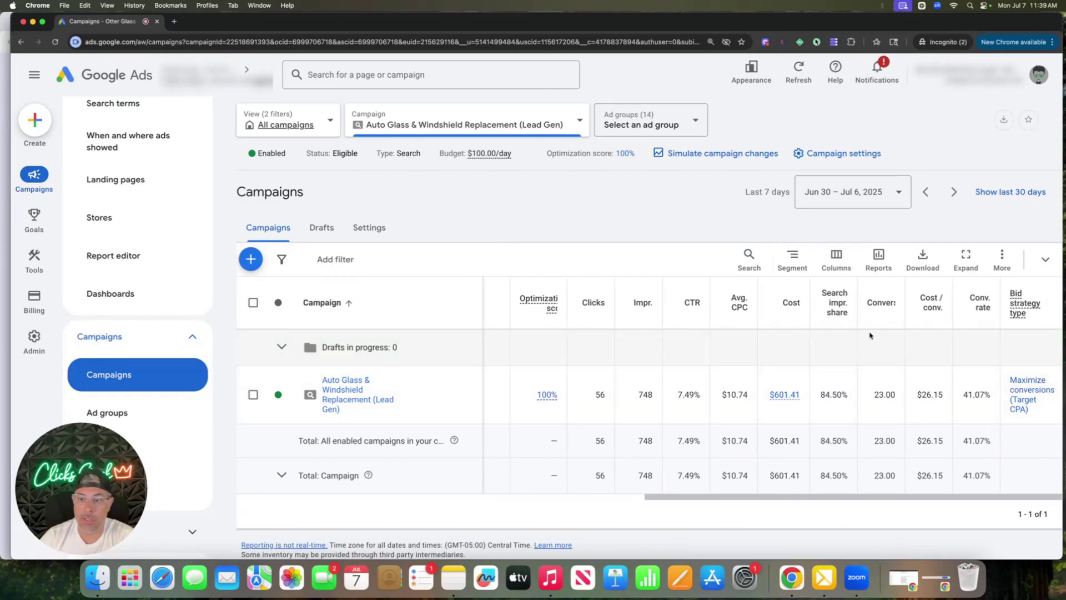
left_click(841, 200)
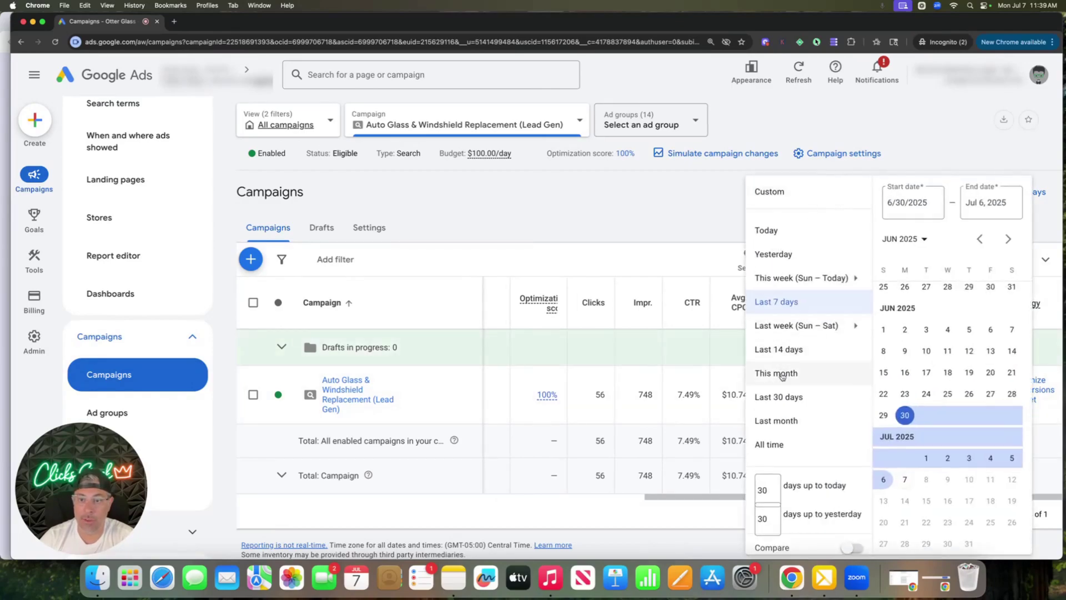
left_click(777, 397)
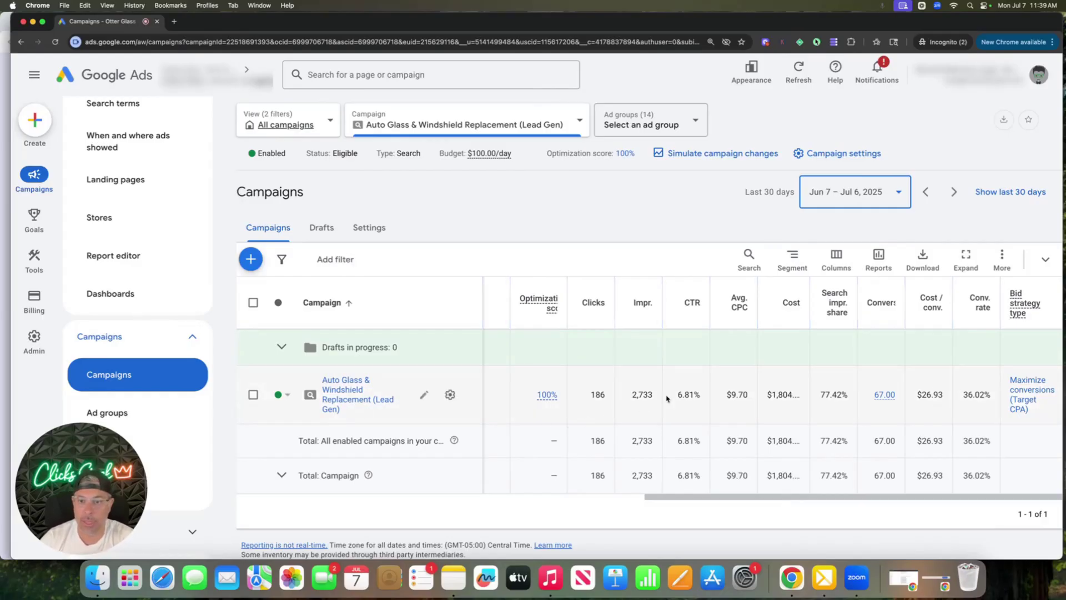
Step: Open the report on when and where ads showed and examine the campaign's bid adjustments and performance by device
left_click(341, 397)
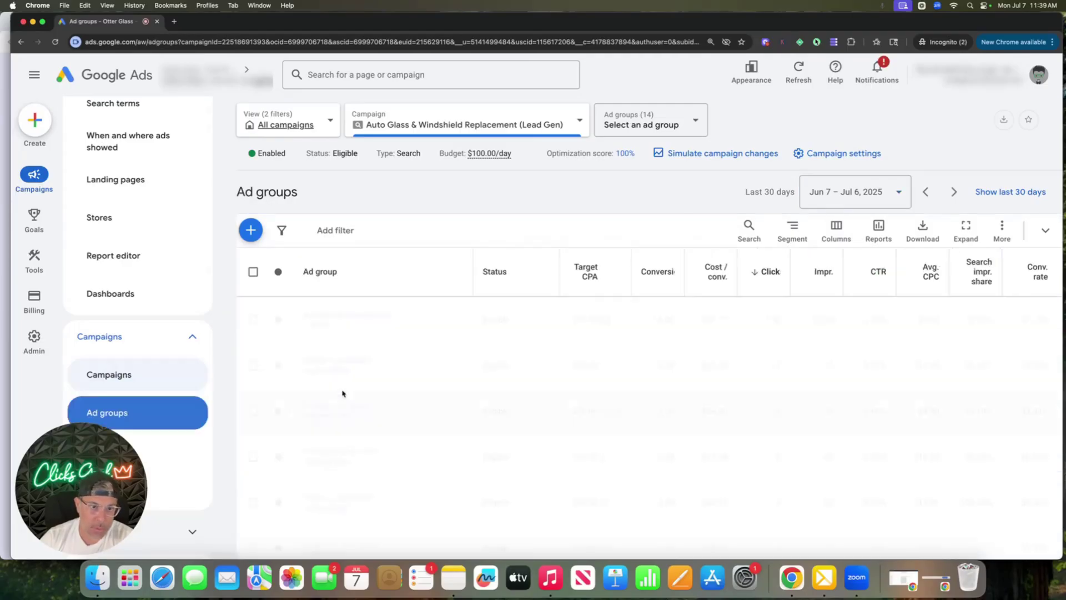
scroll(129, 275, "up", 3)
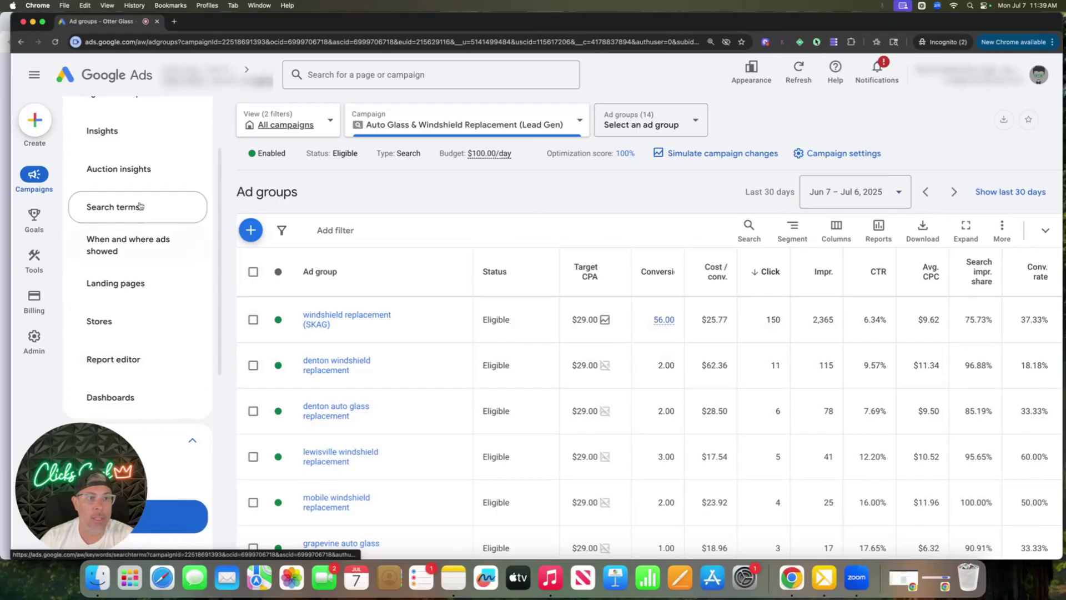
left_click(129, 249)
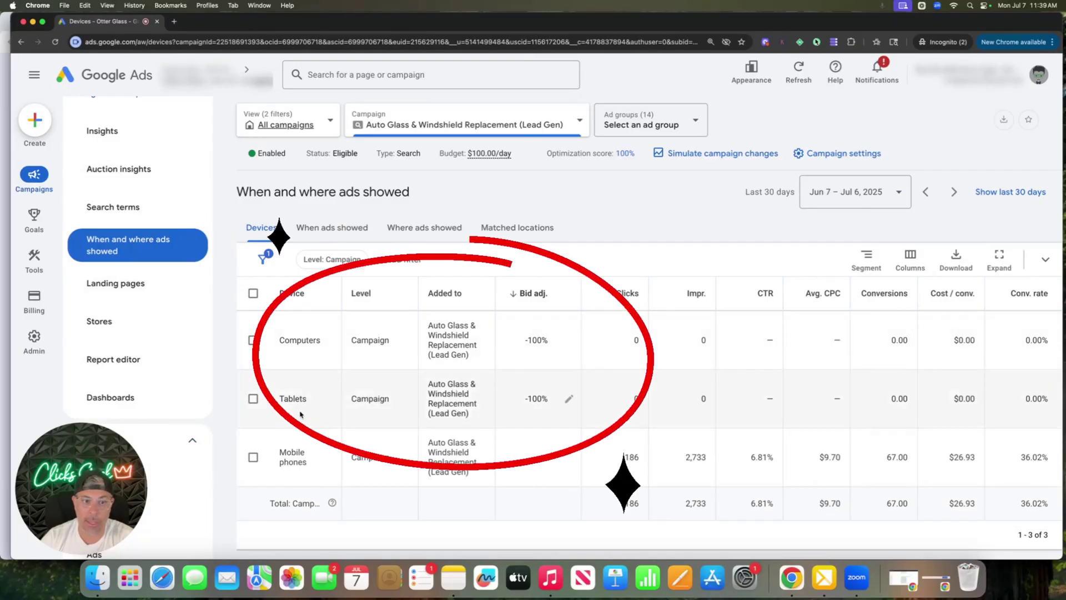
scroll(578, 404, "down", 2)
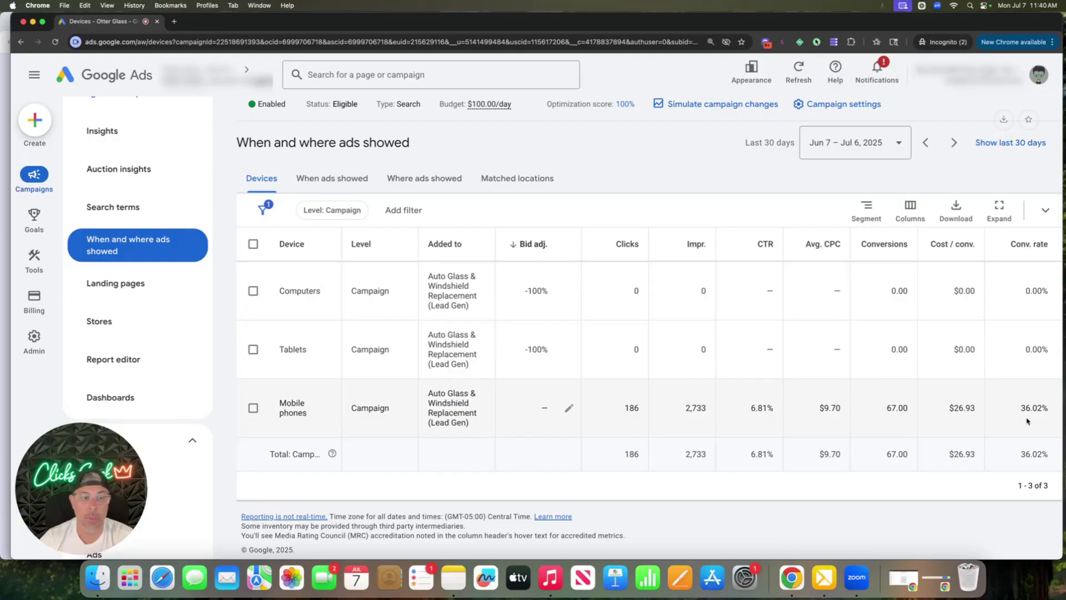
Step: Open the campaign's settings and inspect the Networks options for search partners and Display Network, cancelling without changes
scroll(176, 252, "down", 3)
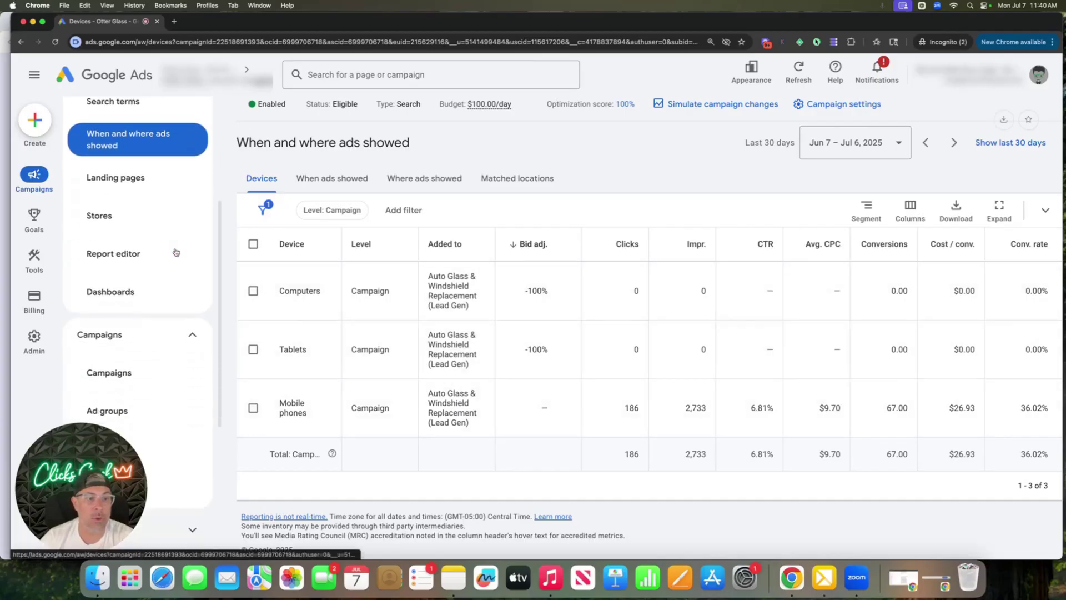
scroll(175, 252, "down", 2)
left_click(140, 287)
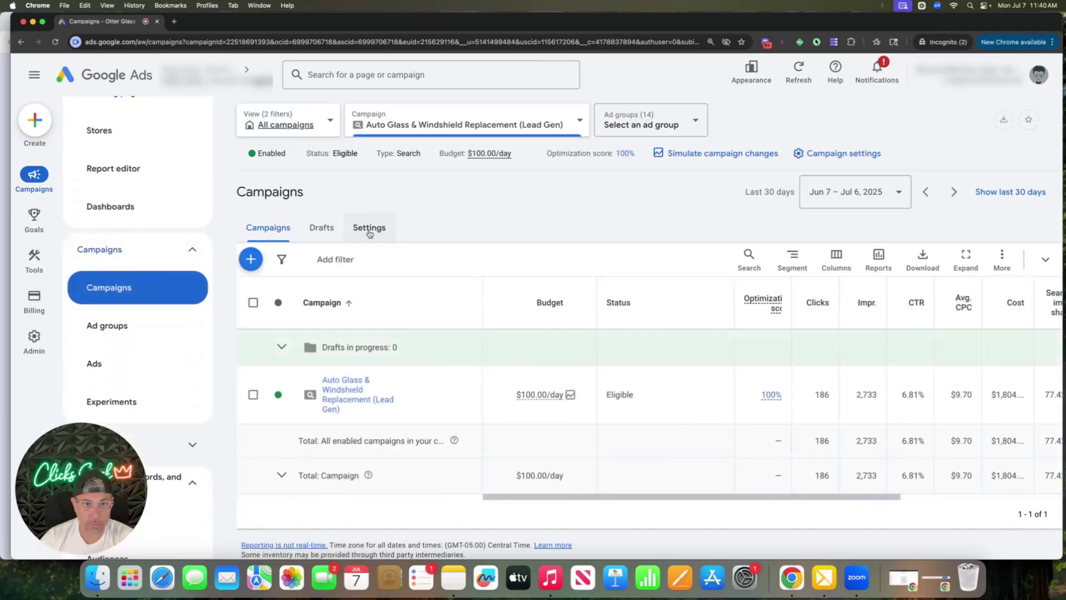
left_click(369, 230)
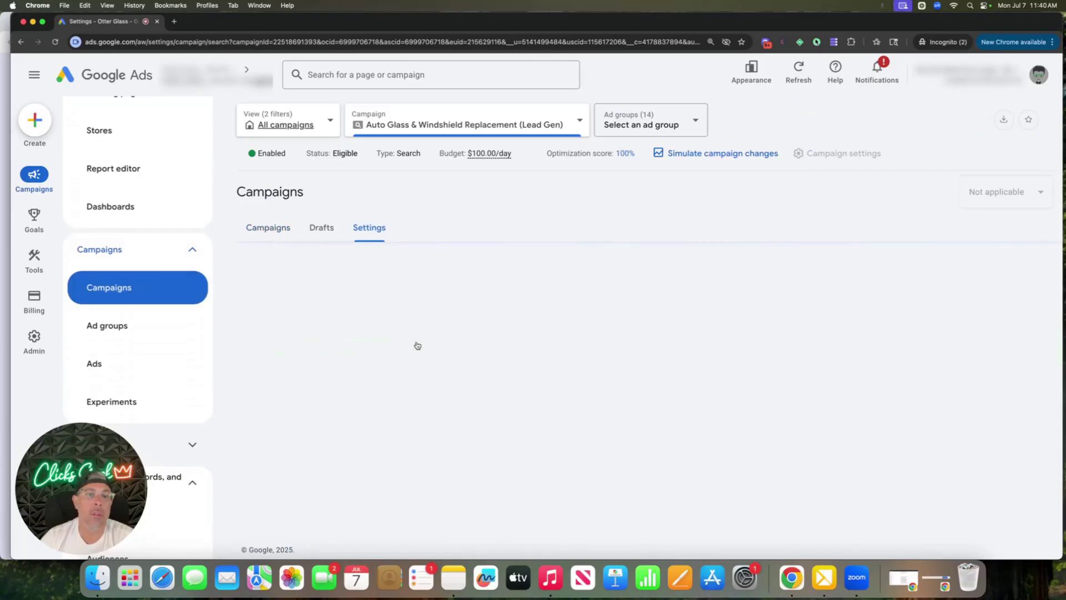
scroll(308, 364, "down", 1)
scroll(308, 365, "down", 5)
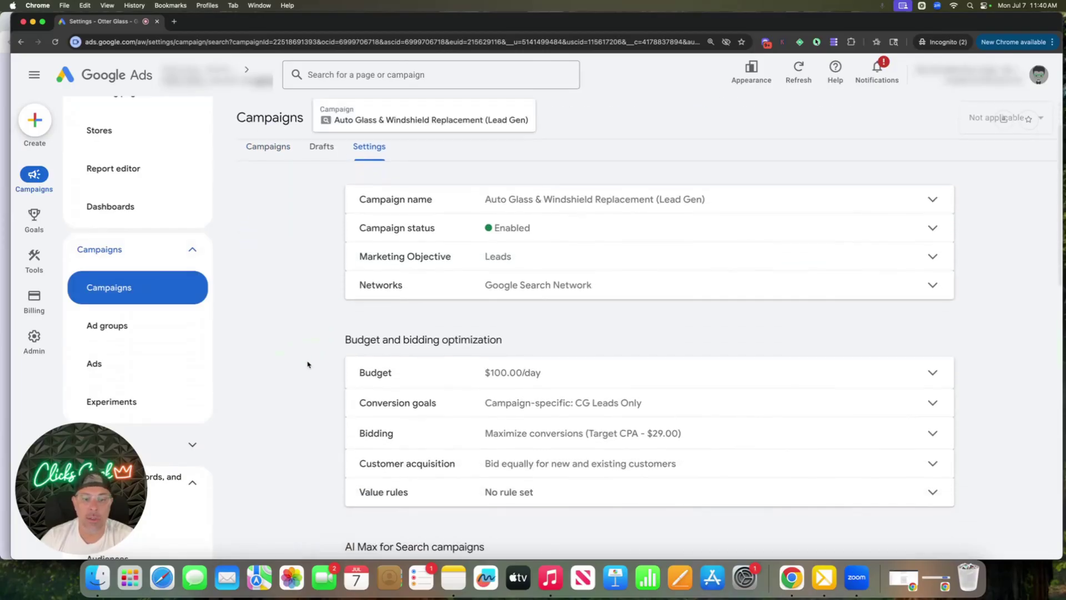
scroll(307, 364, "up", 4)
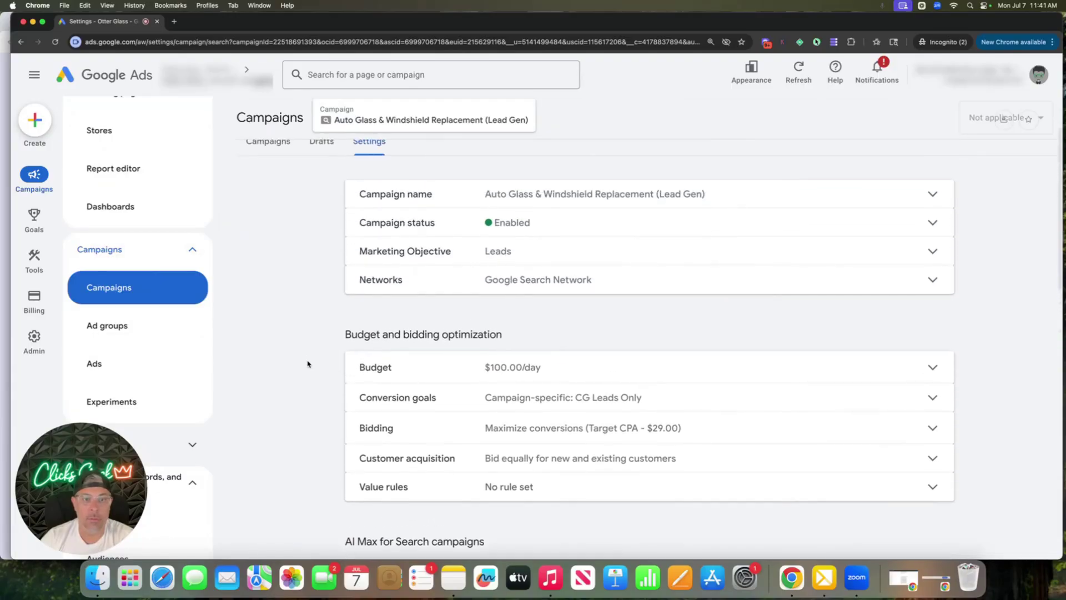
left_click(537, 283)
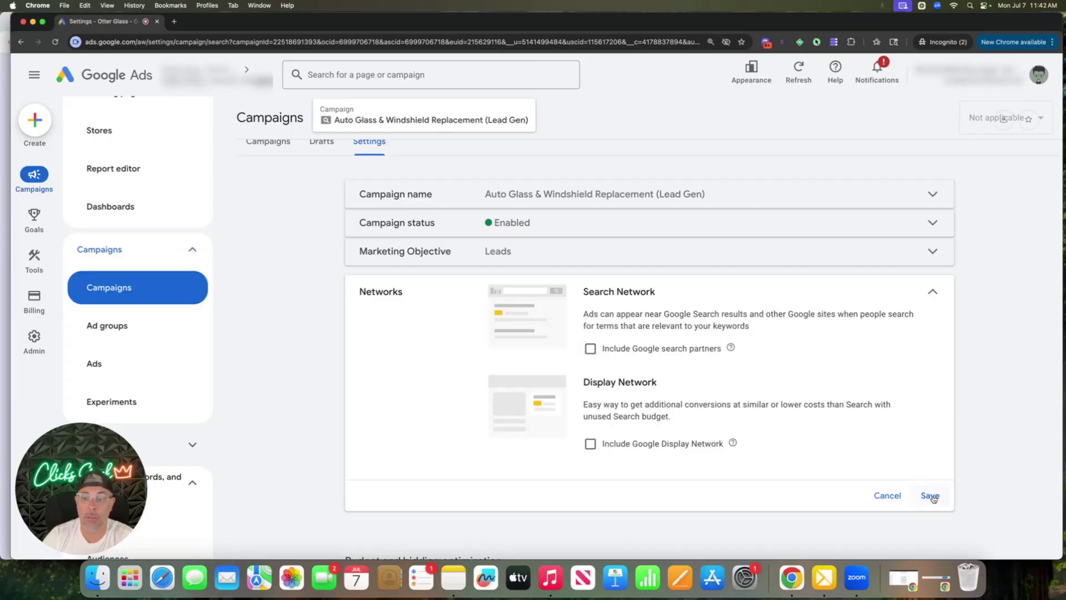
left_click(892, 496)
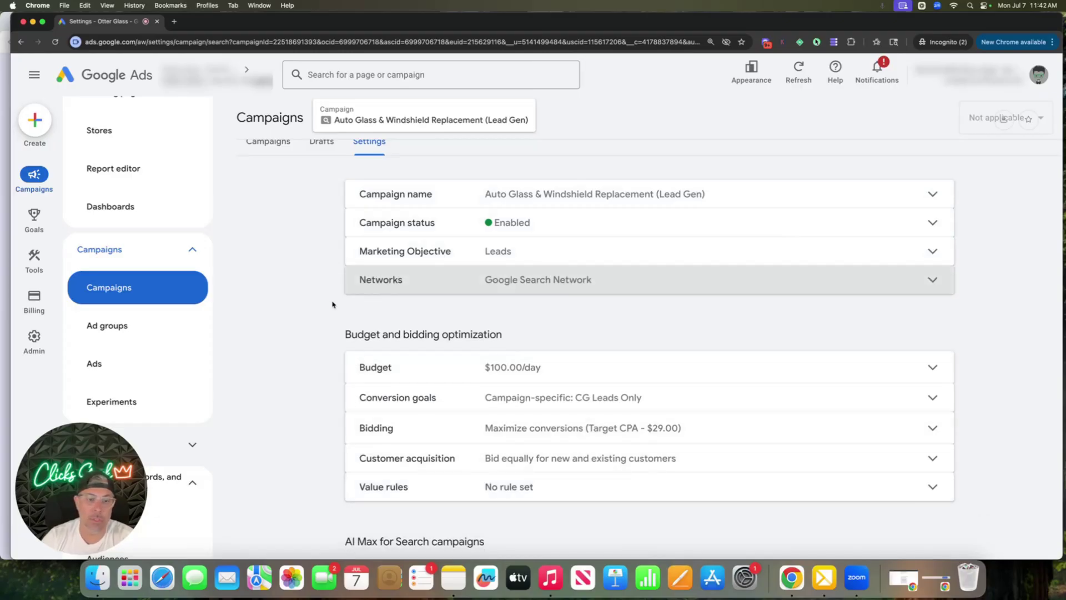
Step: Expand the campaign's Locations setting and review the targeted cities, excluded states and location options
scroll(315, 310, "down", 10)
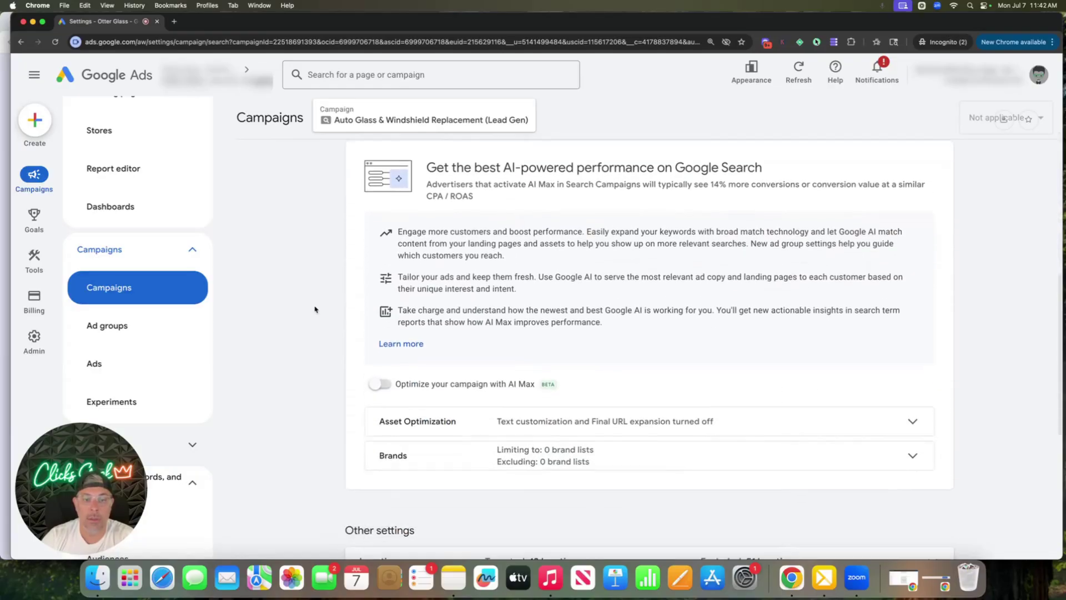
scroll(314, 309, "down", 1)
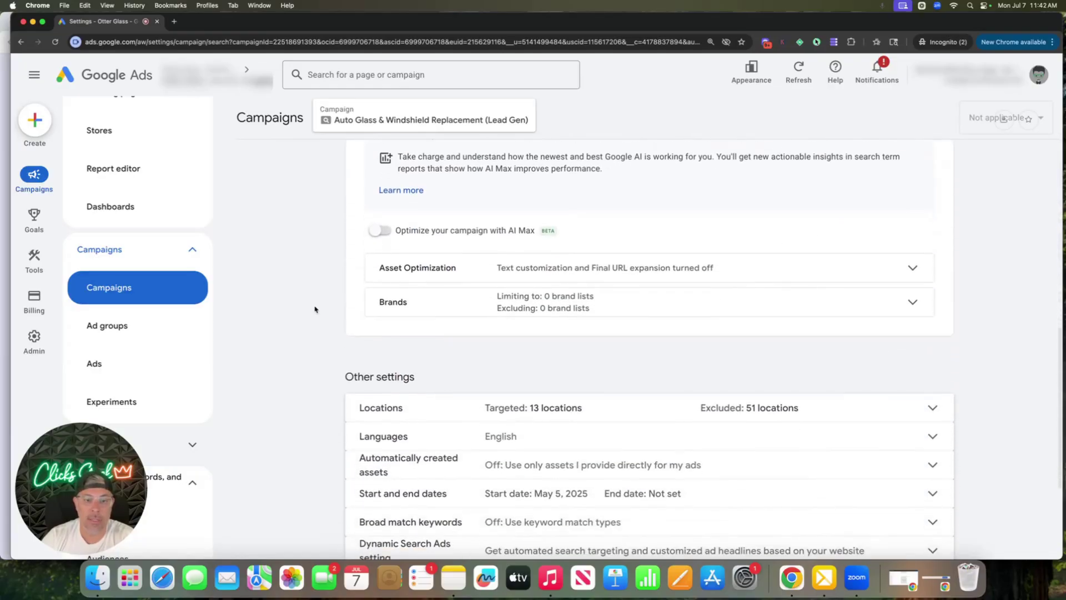
left_click(511, 412)
scroll(462, 471, "down", 5)
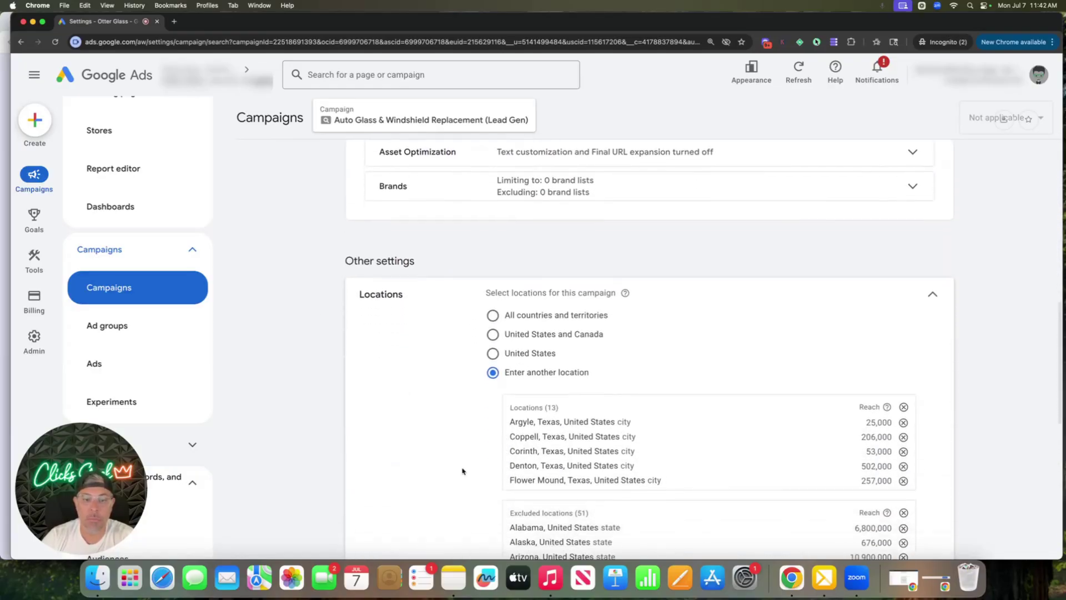
scroll(462, 471, "down", 3)
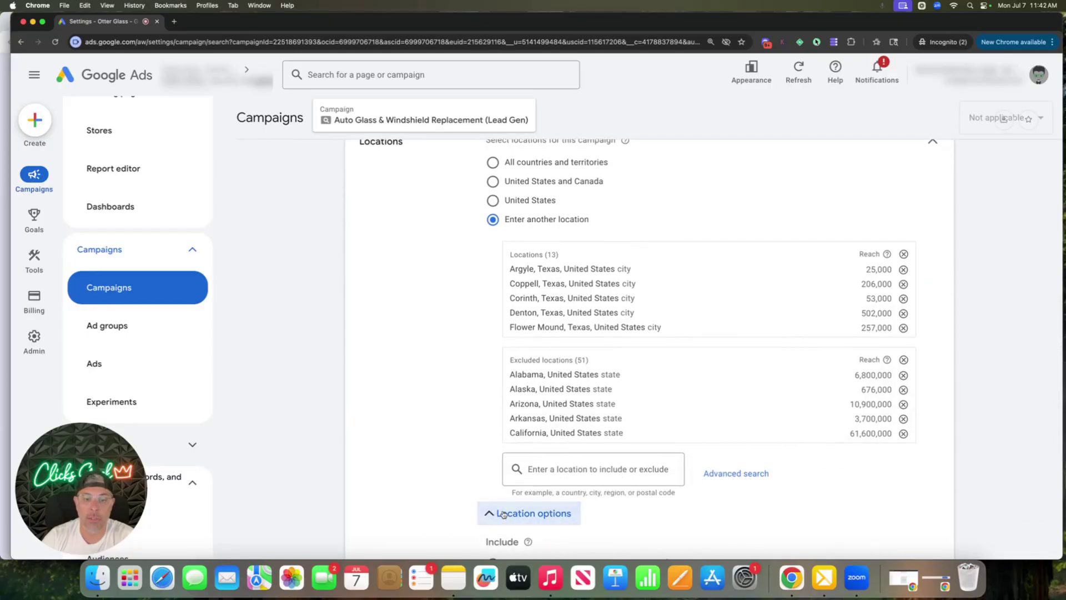
scroll(427, 444, "down", 3)
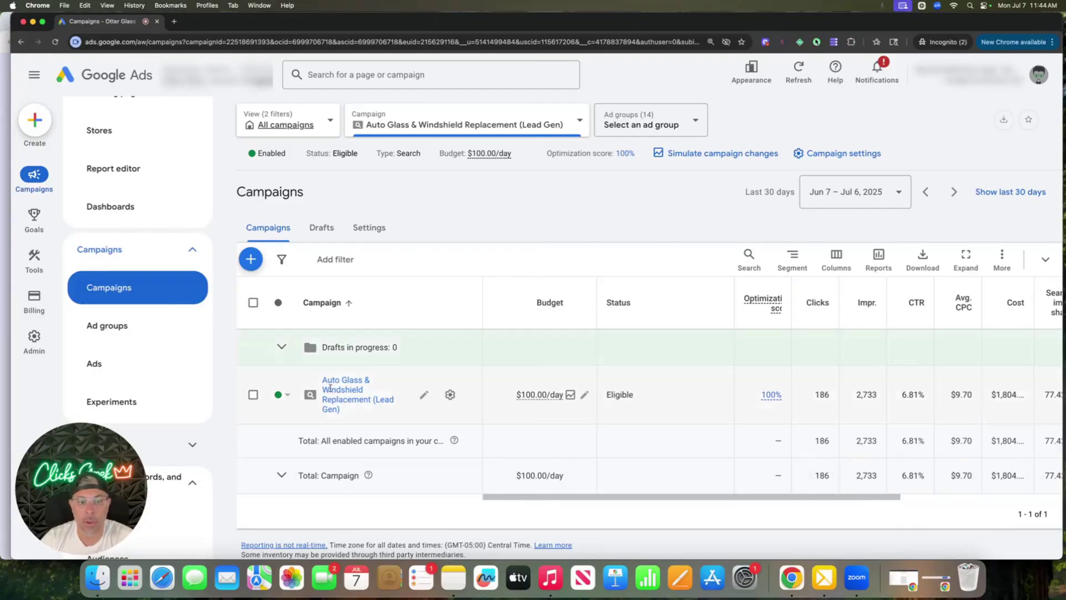
Step: Open the campaign's search keywords, sort them by cost per conversion in descending order and examine the list
left_click(109, 326)
scroll(110, 354, "down", 3)
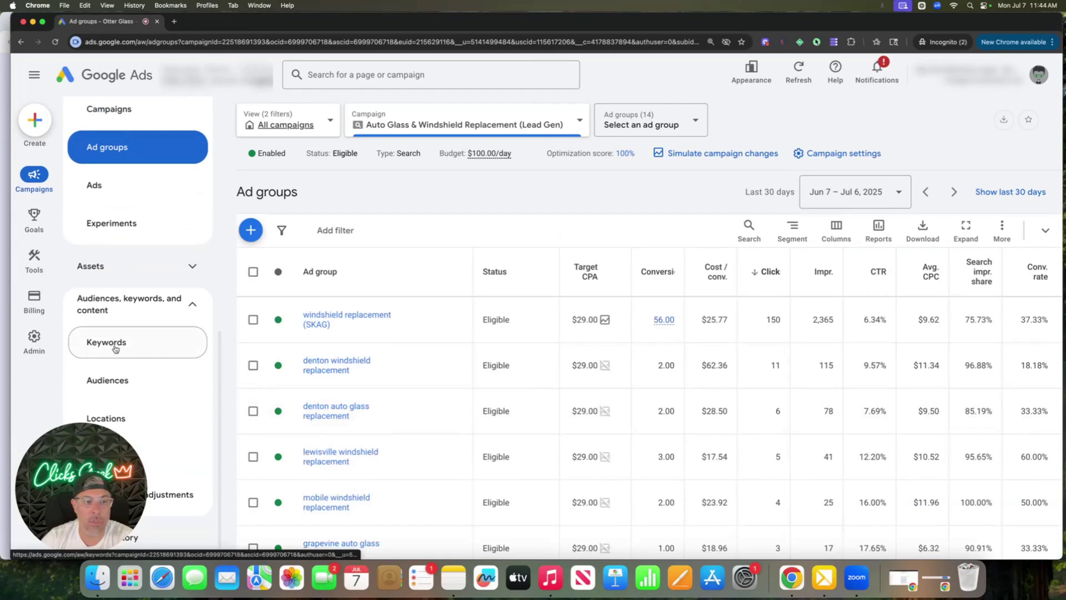
left_click(112, 343)
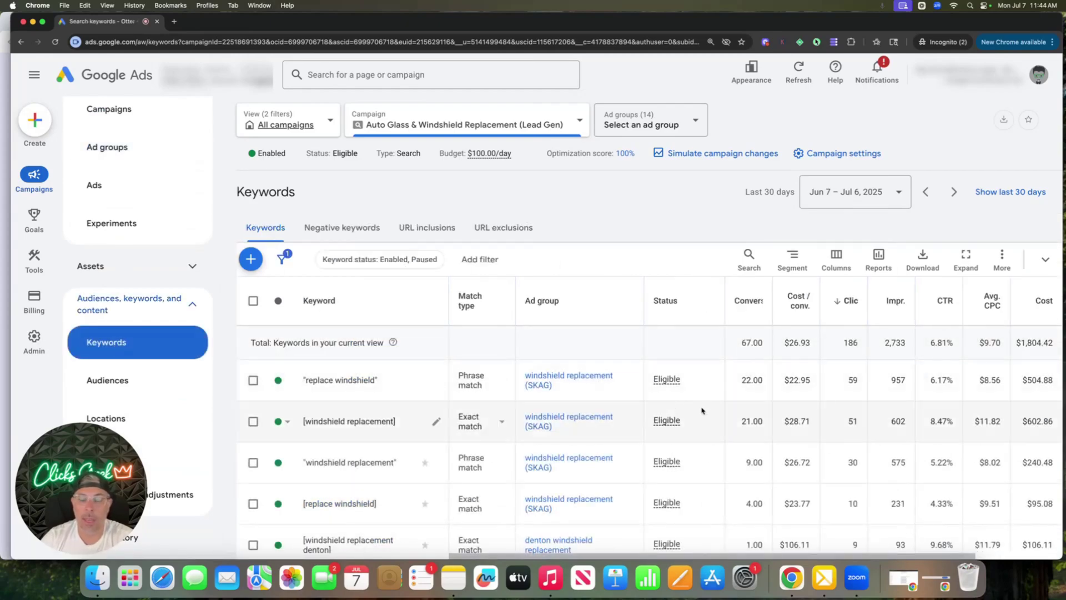
left_click(800, 322)
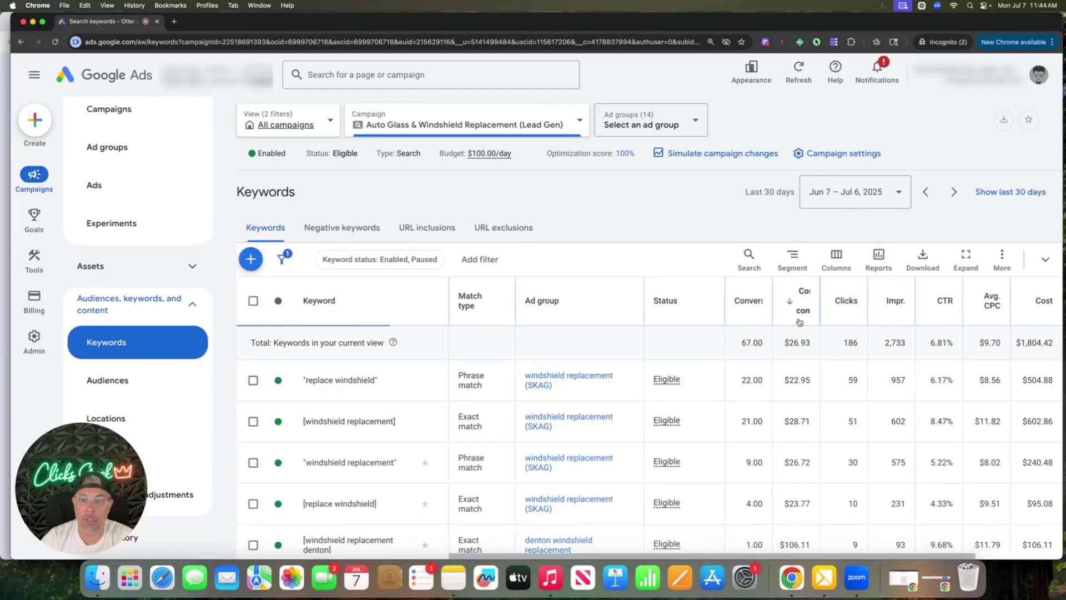
scroll(822, 366, "down", 3)
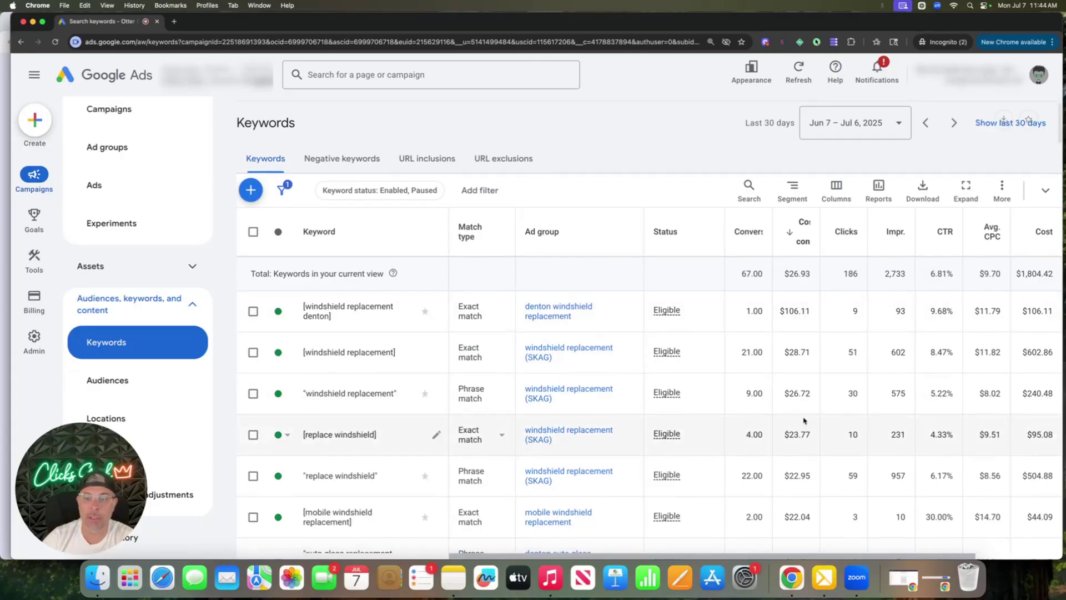
scroll(804, 421, "down", 2)
scroll(804, 420, "down", 5)
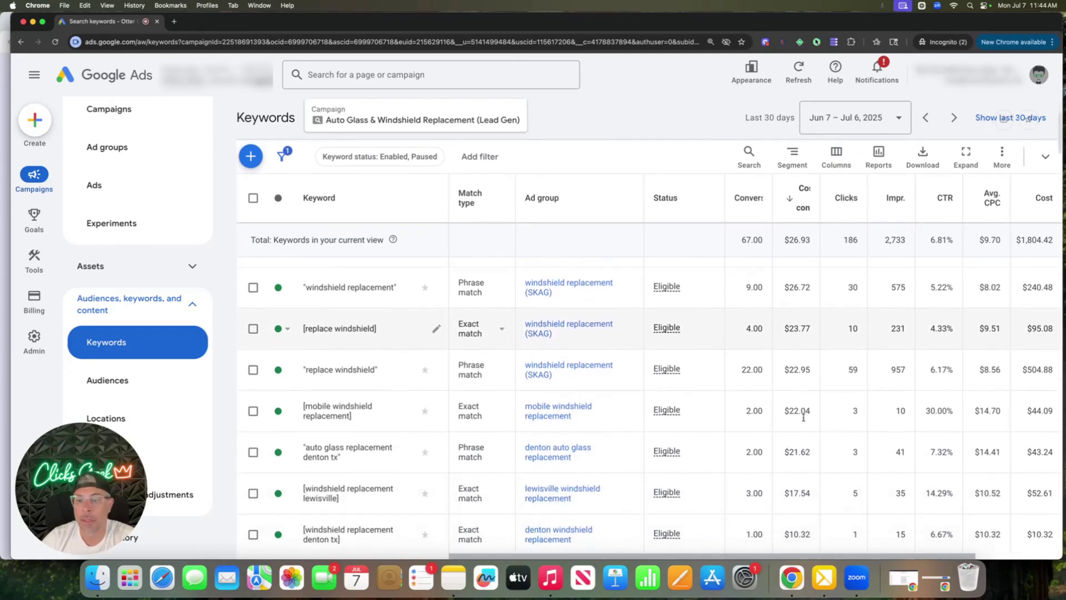
scroll(804, 421, "up", 7)
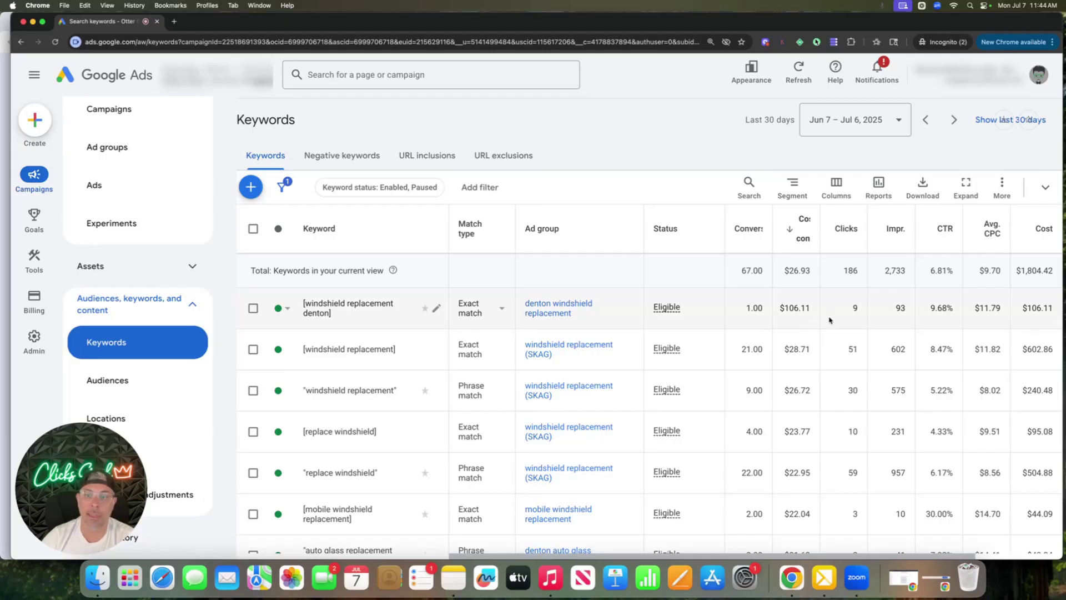
Step: Apply a custom date range of May 7 to July 7, 2025 to the keyword report
left_click(834, 123)
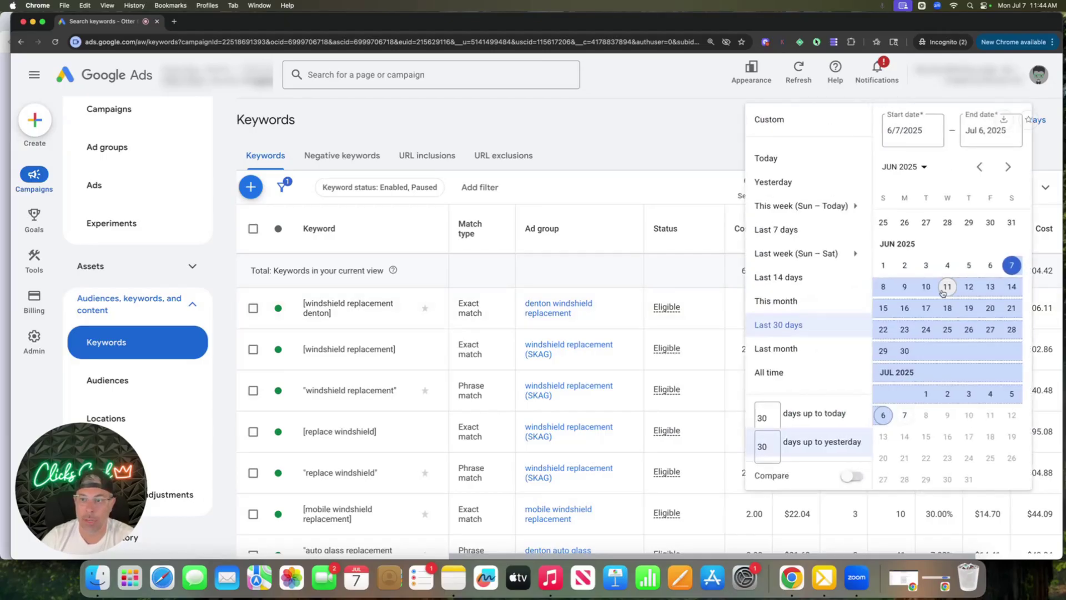
scroll(943, 293, "up", 2)
scroll(942, 292, "up", 1)
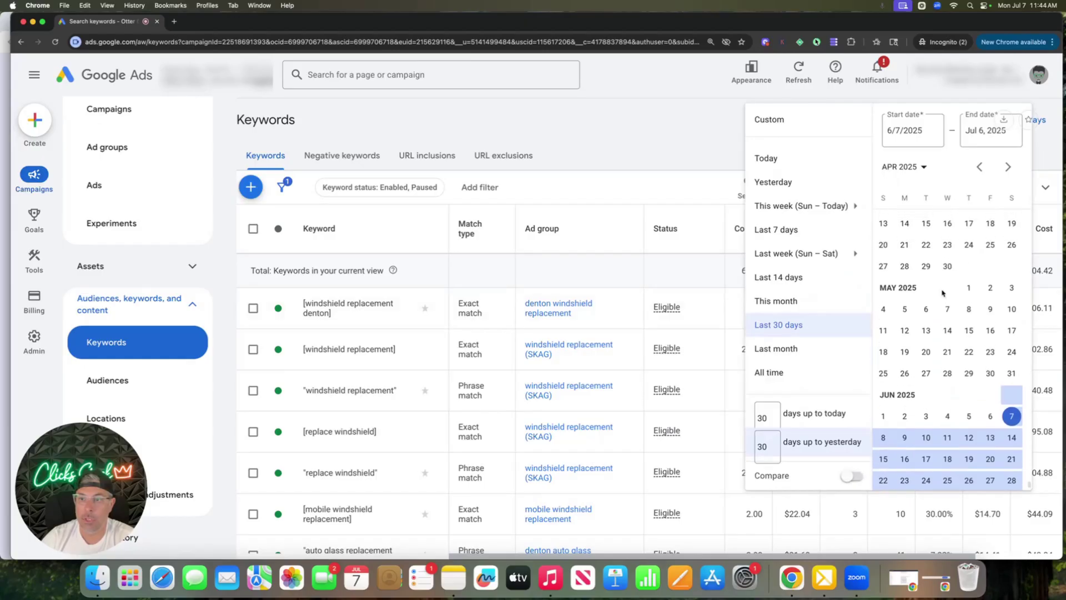
left_click(949, 311)
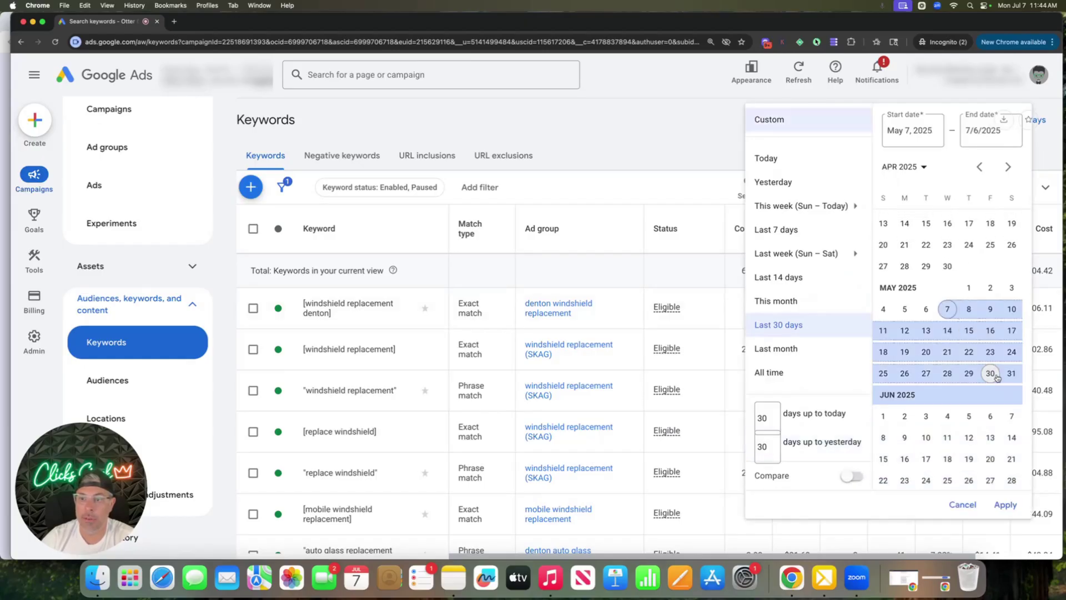
scroll(997, 378, "down", 3)
left_click(905, 436)
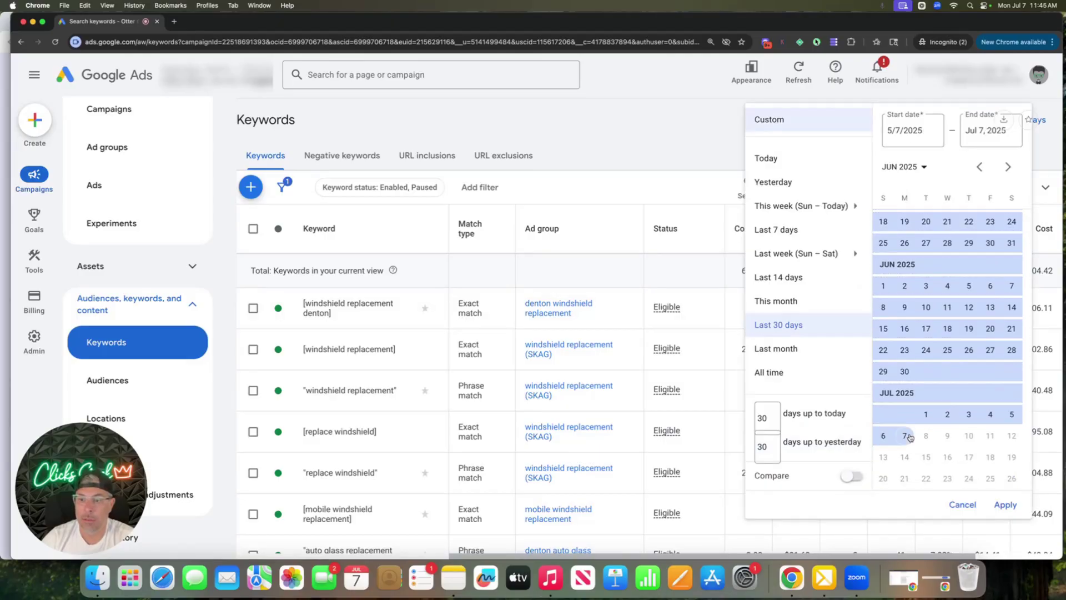
left_click(1005, 504)
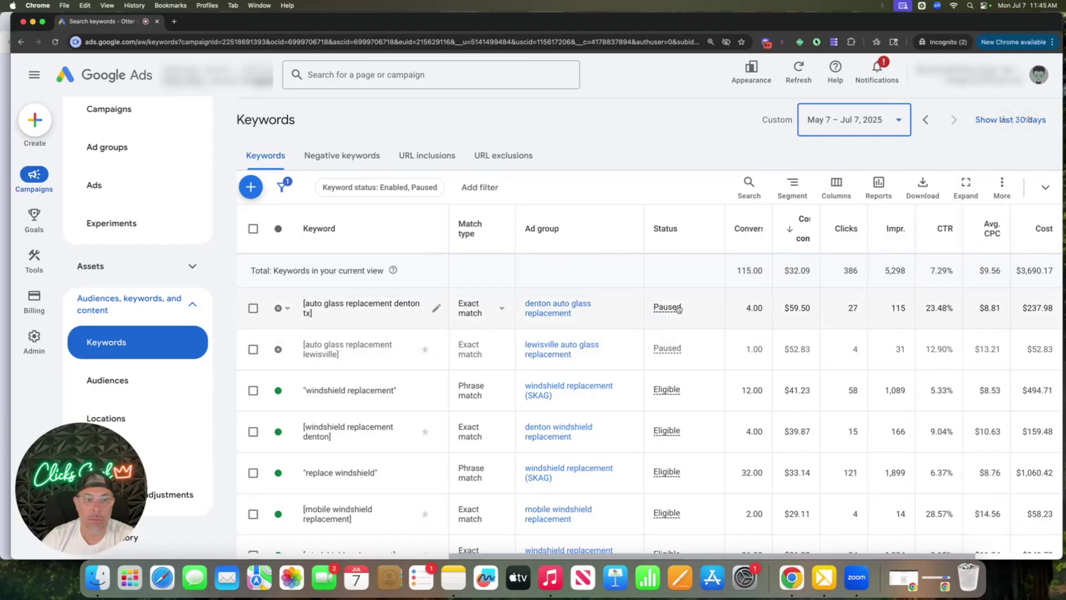
Step: Sort the keywords by clicks in descending order and review how the most-clicked ones perform
scroll(614, 309, "down", 1)
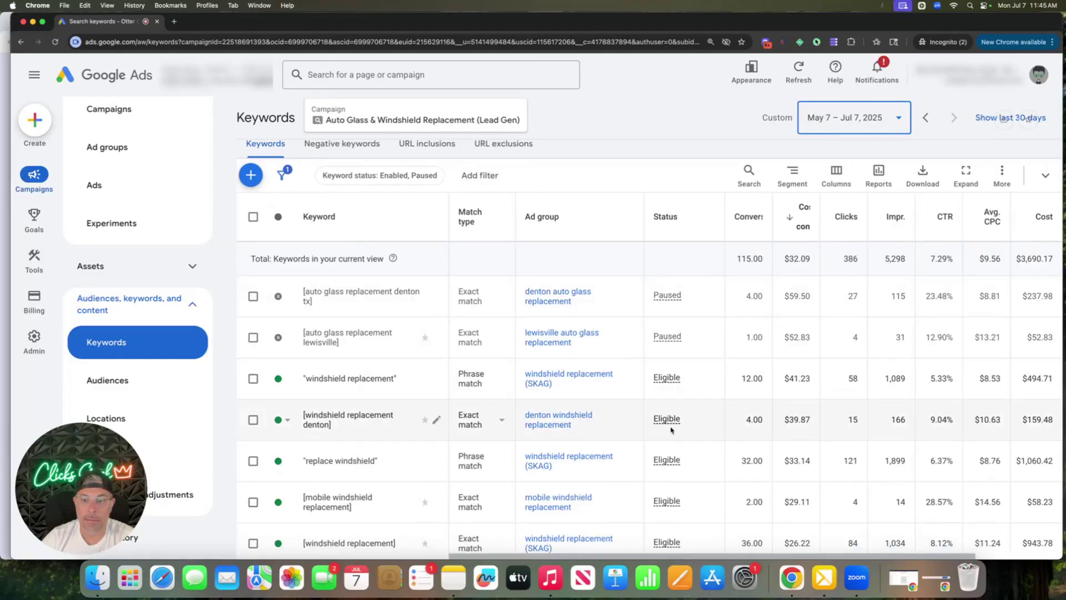
scroll(784, 430, "down", 1)
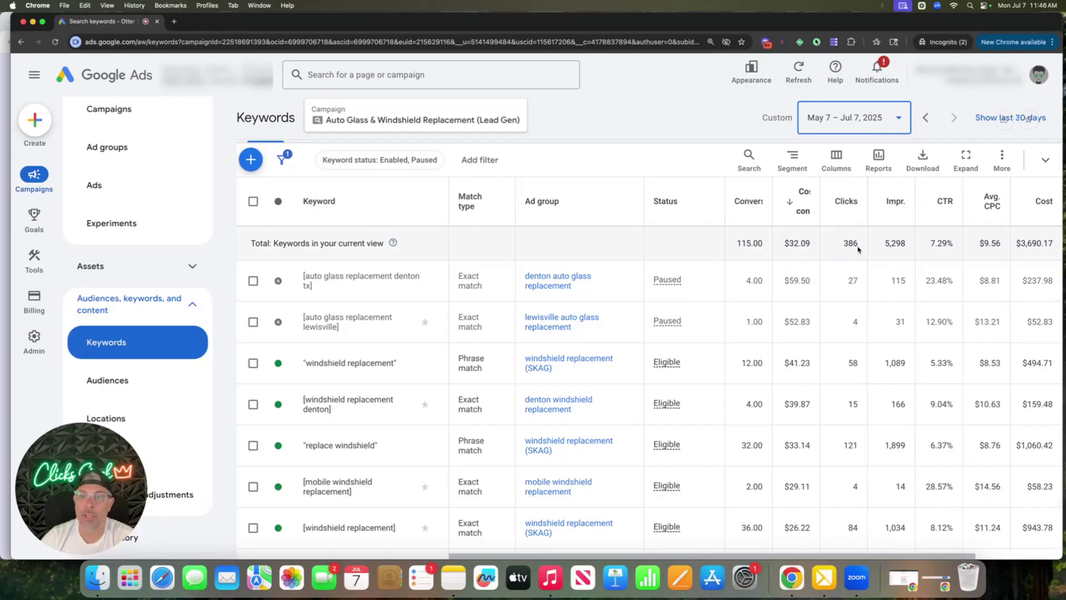
left_click(848, 216)
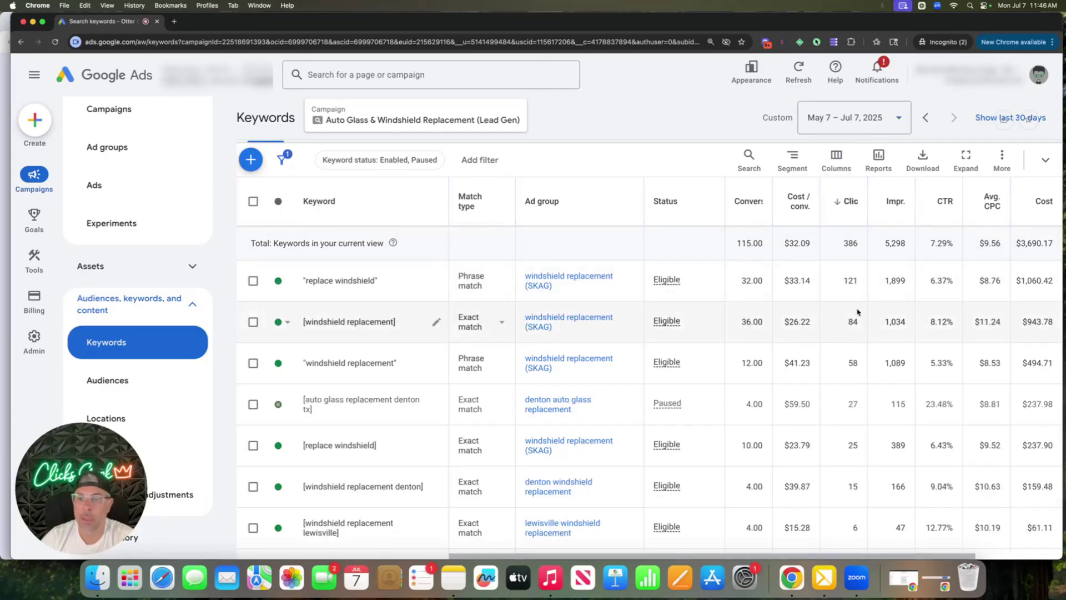
scroll(832, 444, "down", 1)
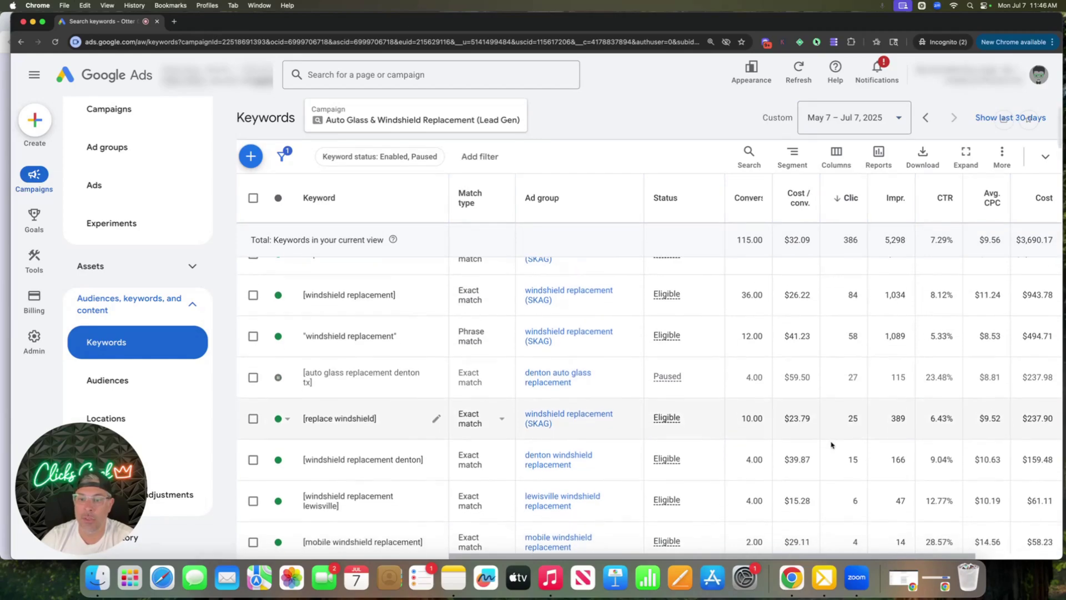
scroll(832, 445, "down", 5)
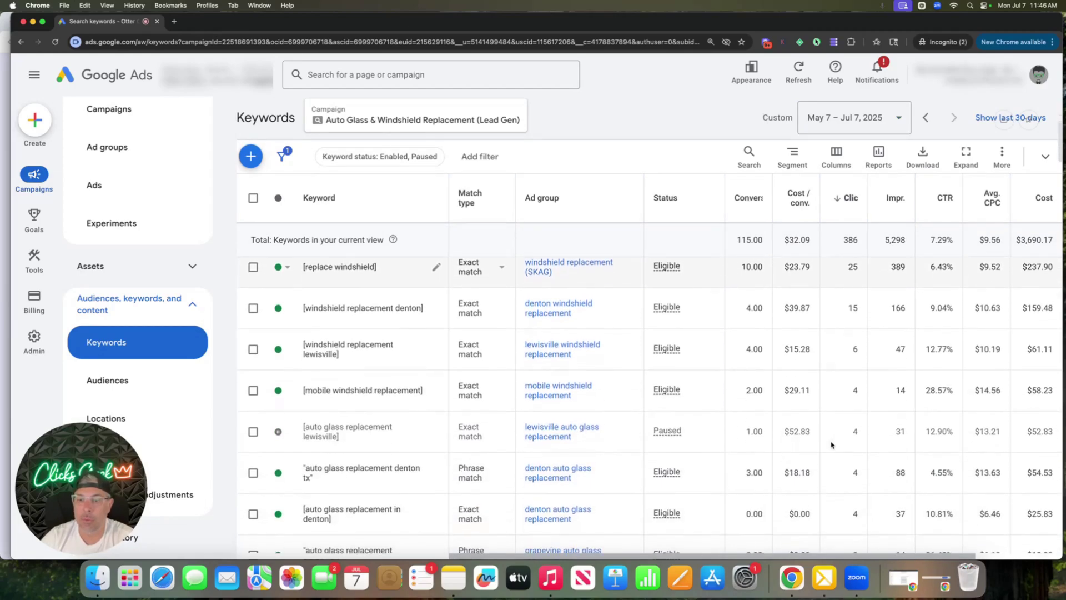
Step: Compare conversions, cost per conversion and clicks between the lowest- and highest-traffic keywords in the list
scroll(831, 444, "down", 2)
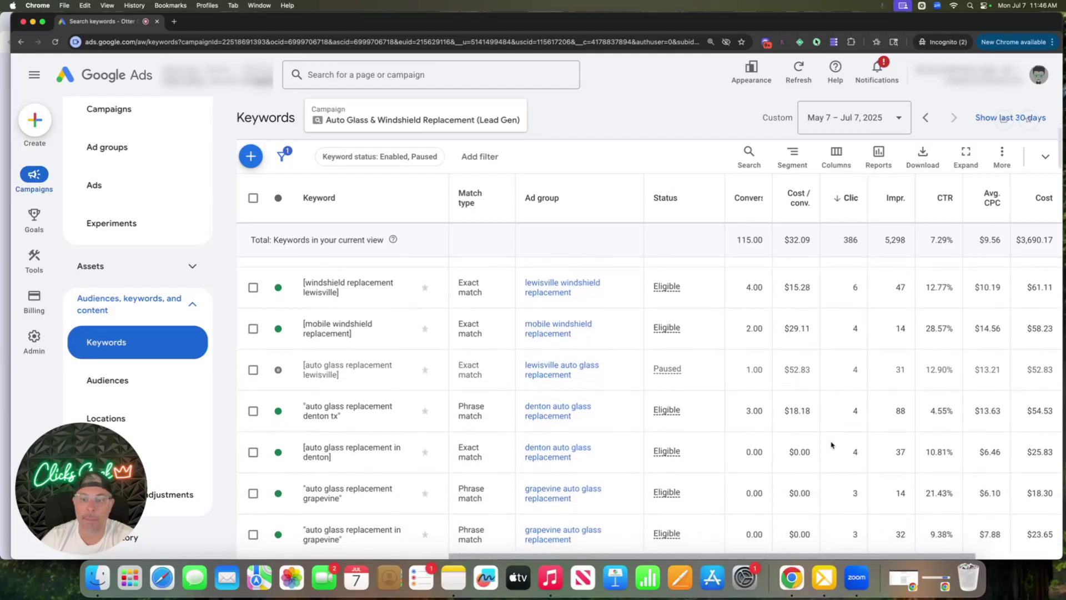
scroll(832, 444, "down", 1)
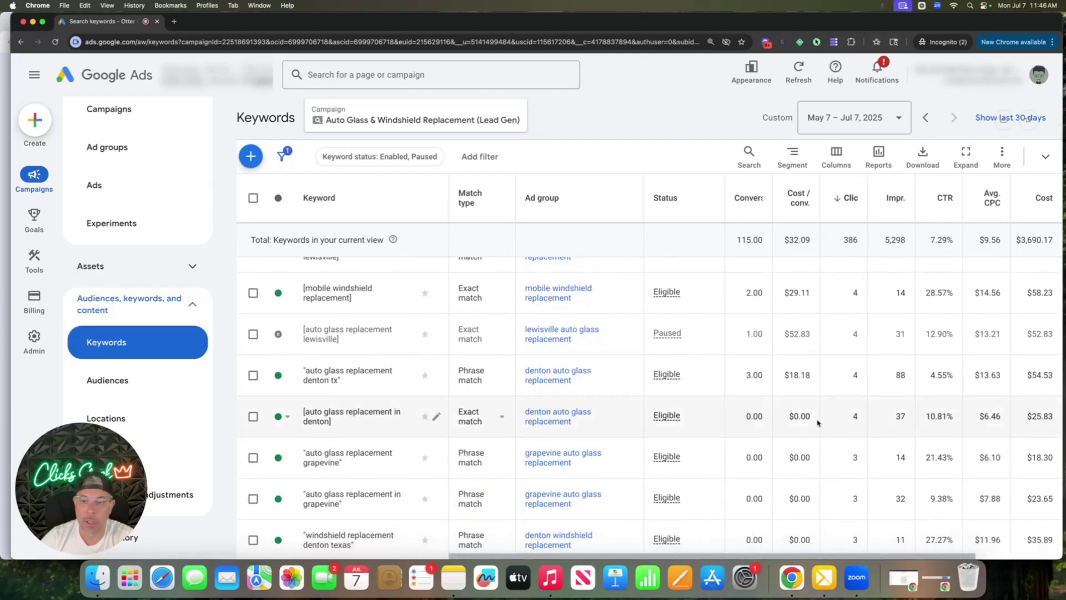
scroll(817, 423, "up", 10)
scroll(818, 423, "down", 2)
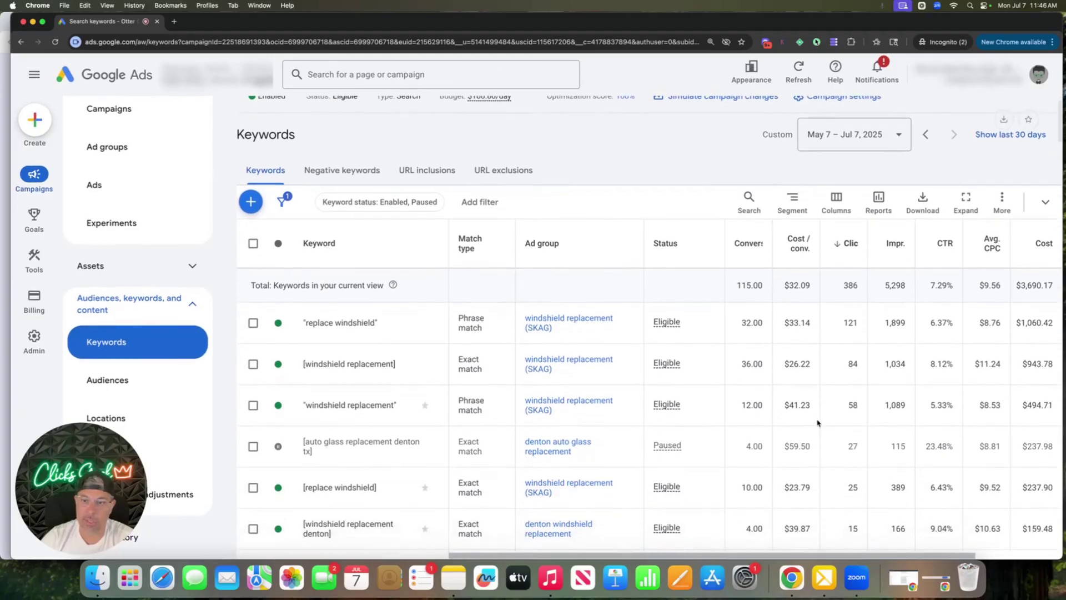
scroll(830, 347, "down", 1)
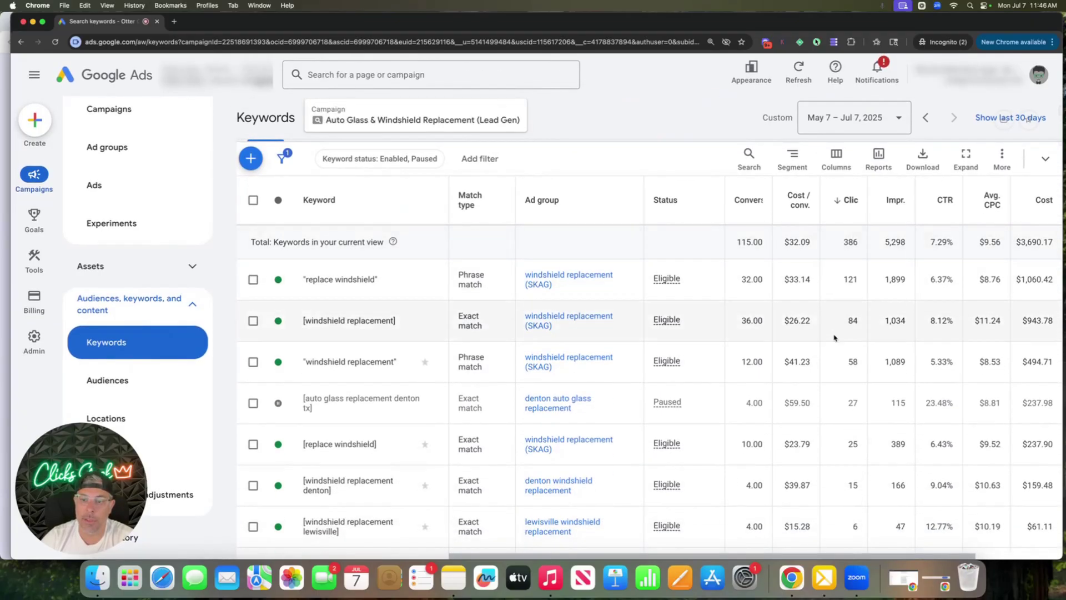
scroll(833, 389, "down", 2)
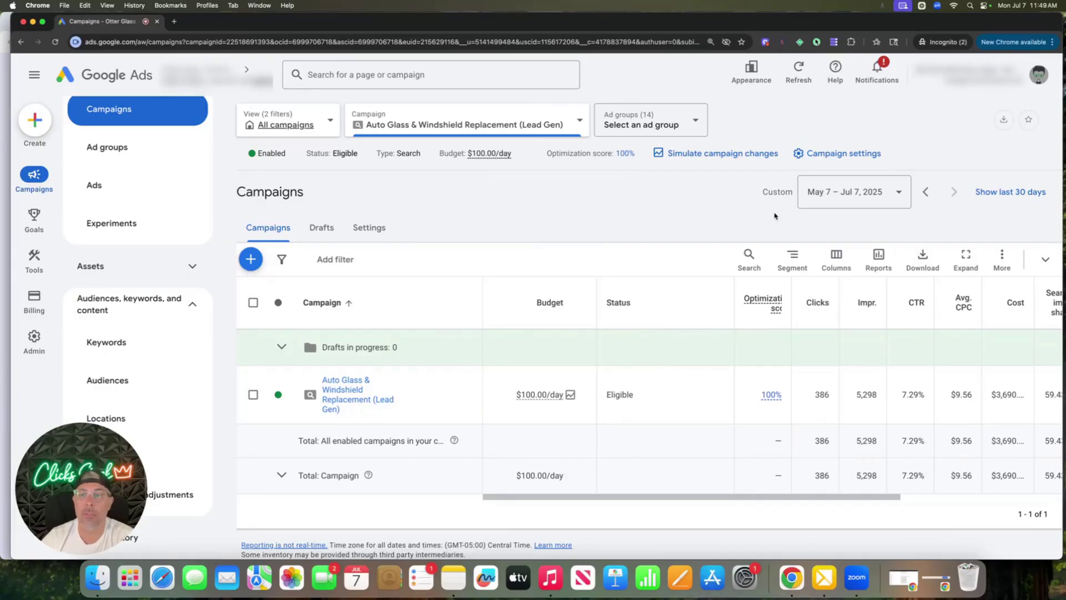
Step: Check the campaign's results for the last 7 days, and set its date range to the last 30 days to review conversions
left_click(836, 197)
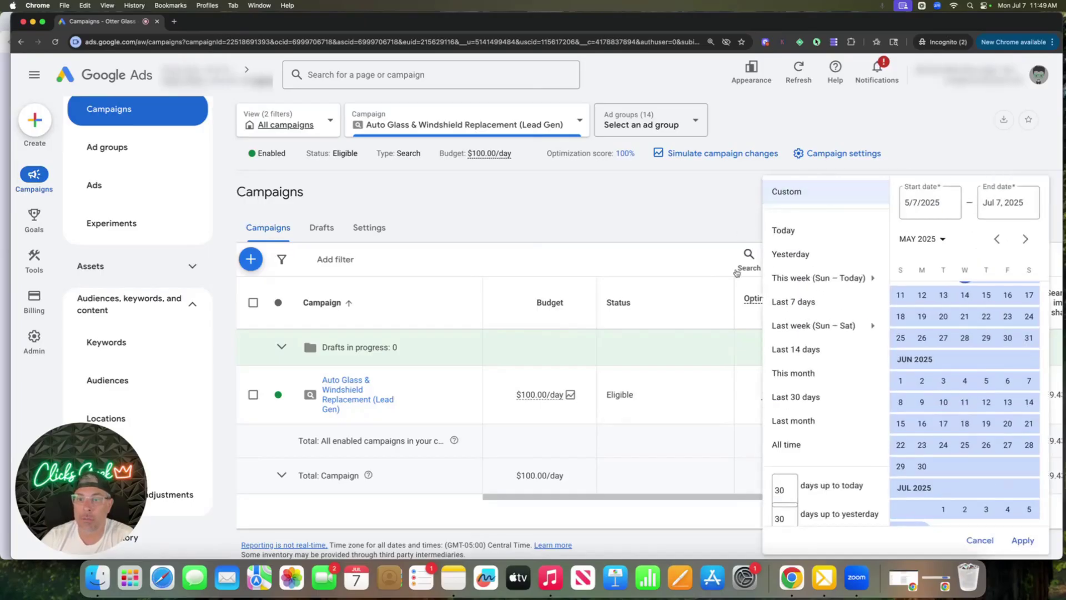
left_click(800, 301)
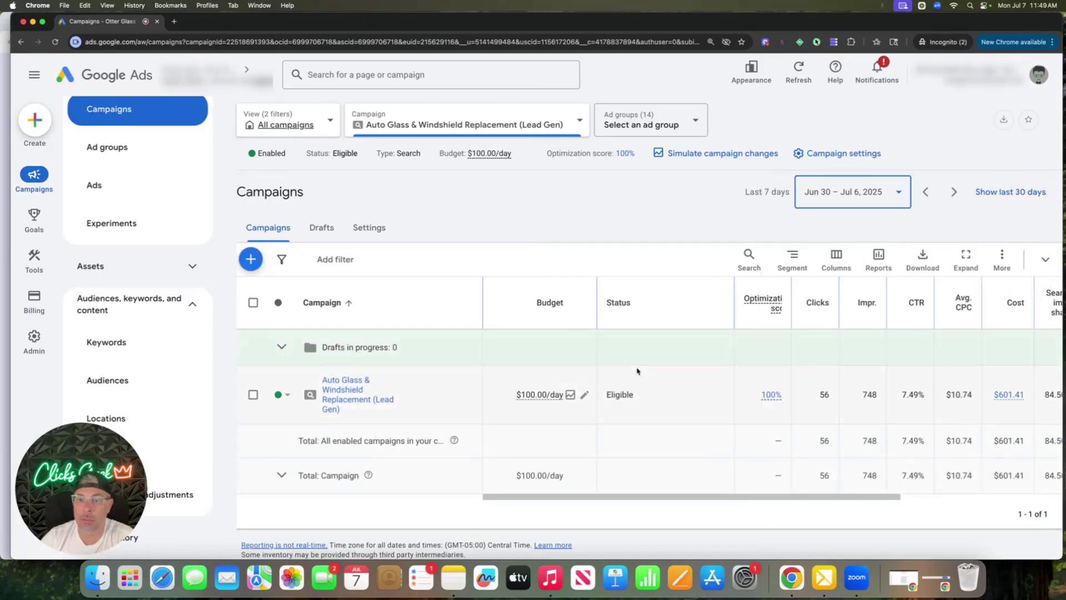
left_click(818, 199)
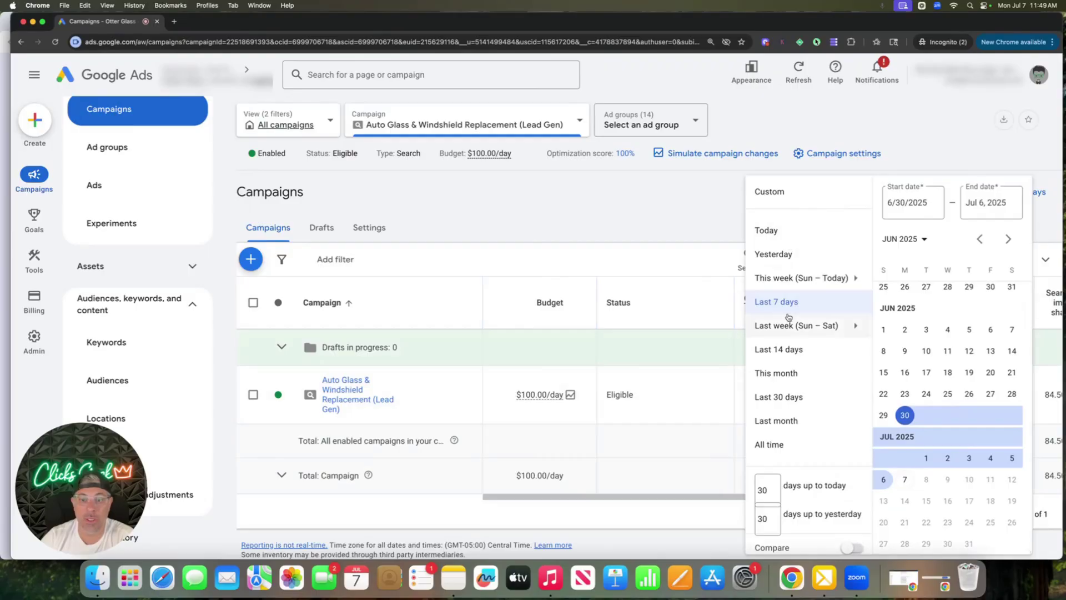
left_click(788, 398)
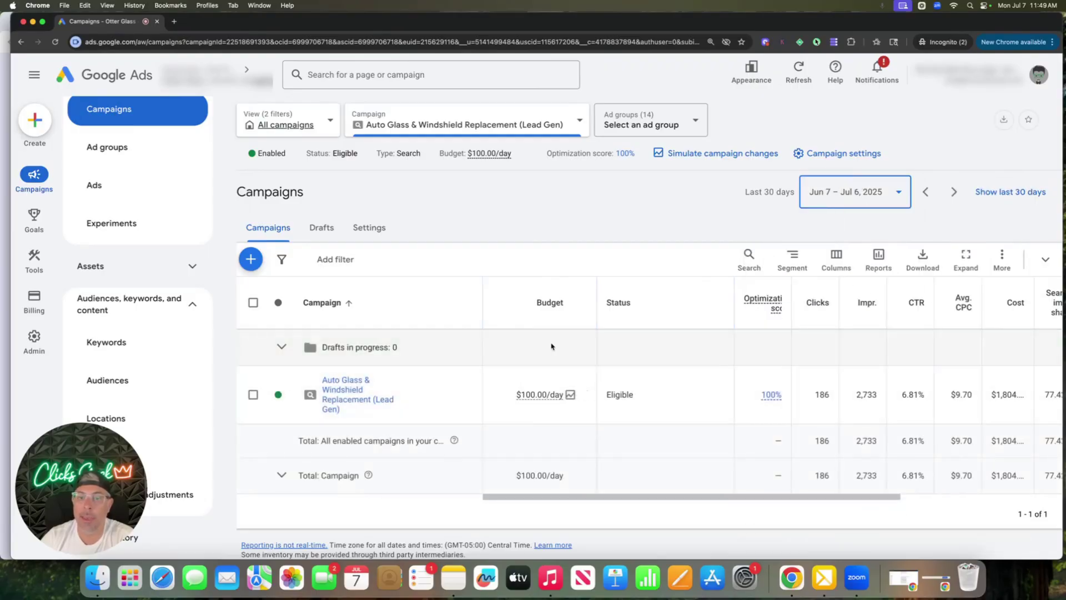
scroll(563, 394, "right", 5)
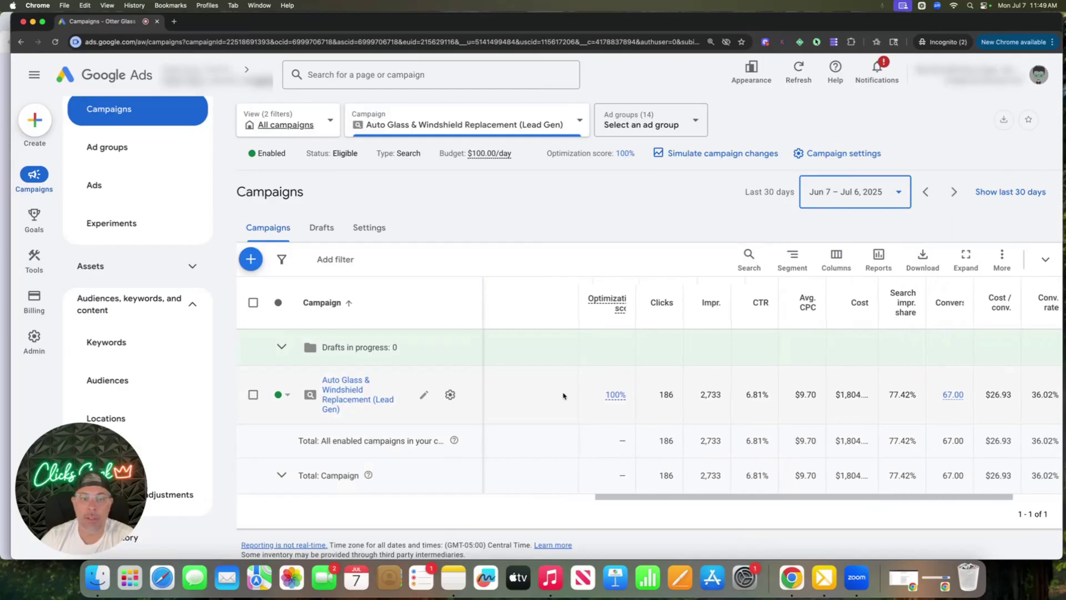
Step: Open the Auto Glass & Windshield Replacement (Lead Gen) campaign and display its search terms report
left_click(337, 388)
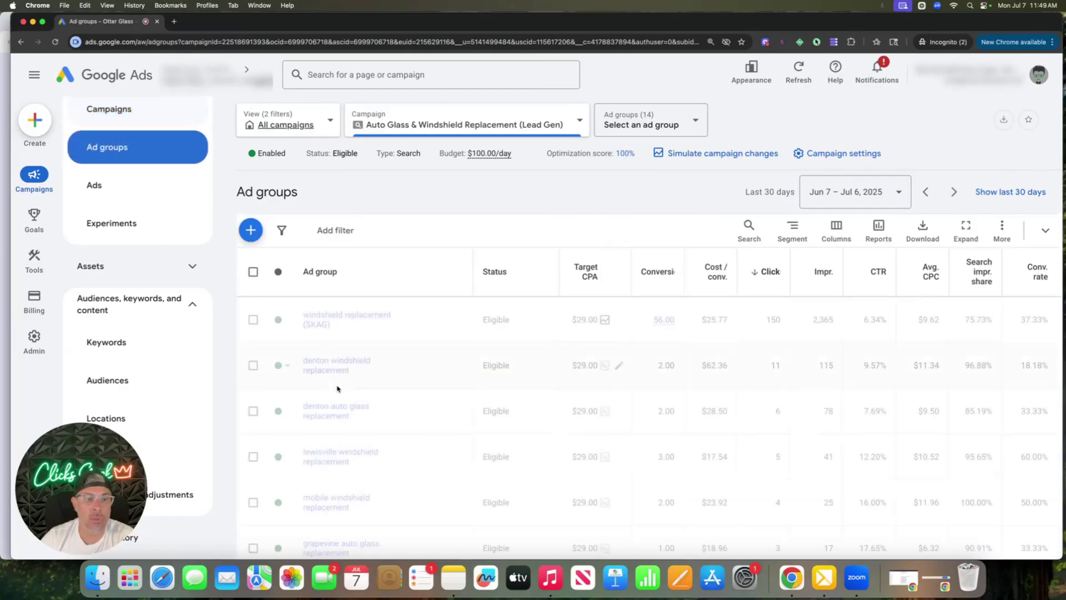
scroll(109, 260, "up", 4)
scroll(111, 258, "up", 5)
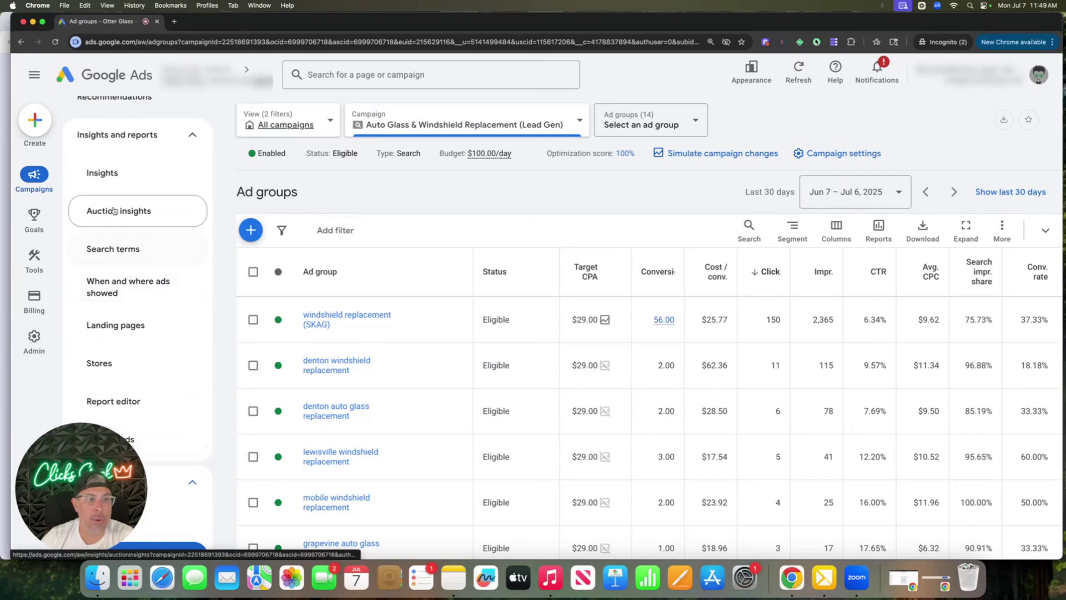
left_click(129, 261)
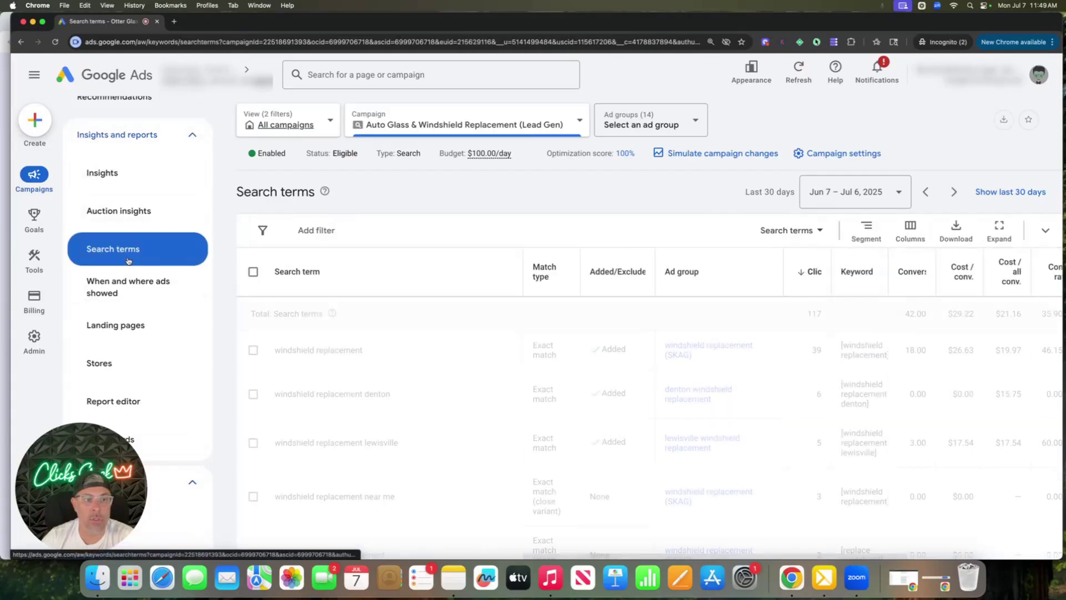
scroll(549, 357, "down", 2)
scroll(548, 357, "down", 2)
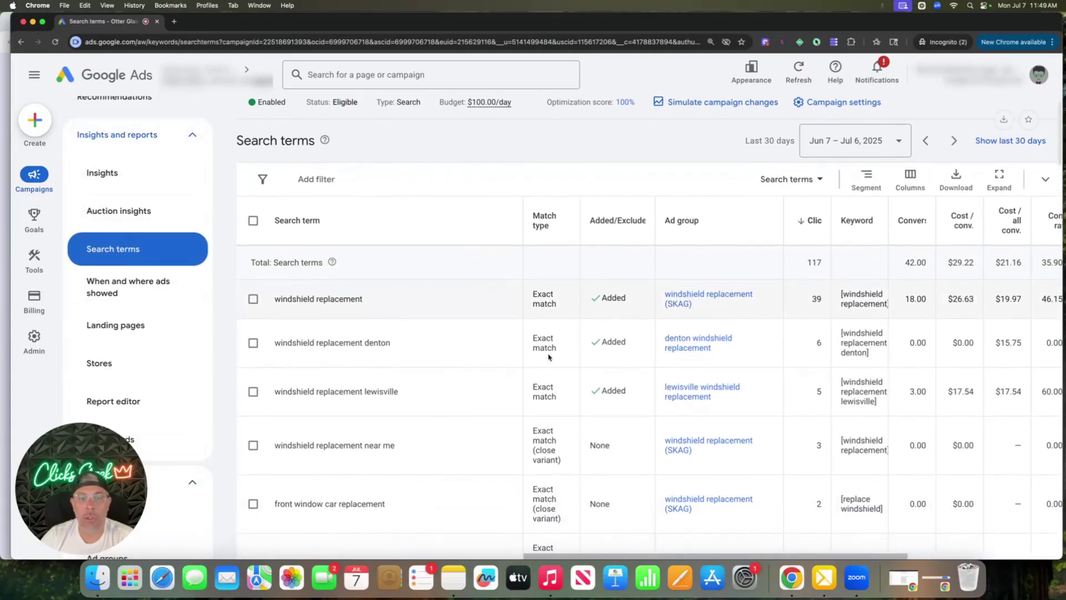
Step: Sort the search terms by conversions in descending order and examine the terms that convert
scroll(634, 319, "right", 5)
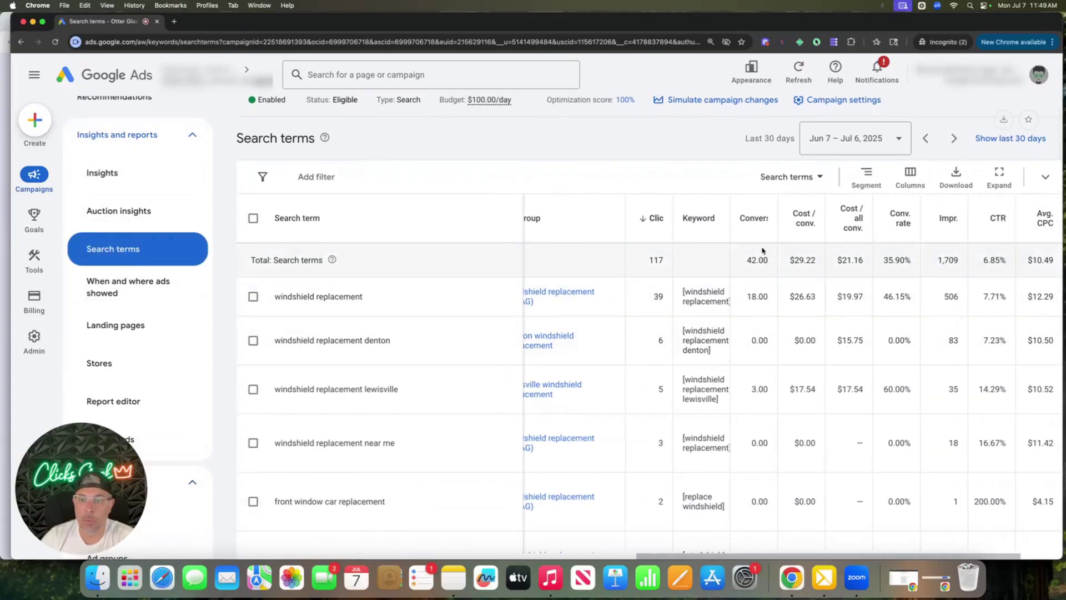
left_click(754, 218)
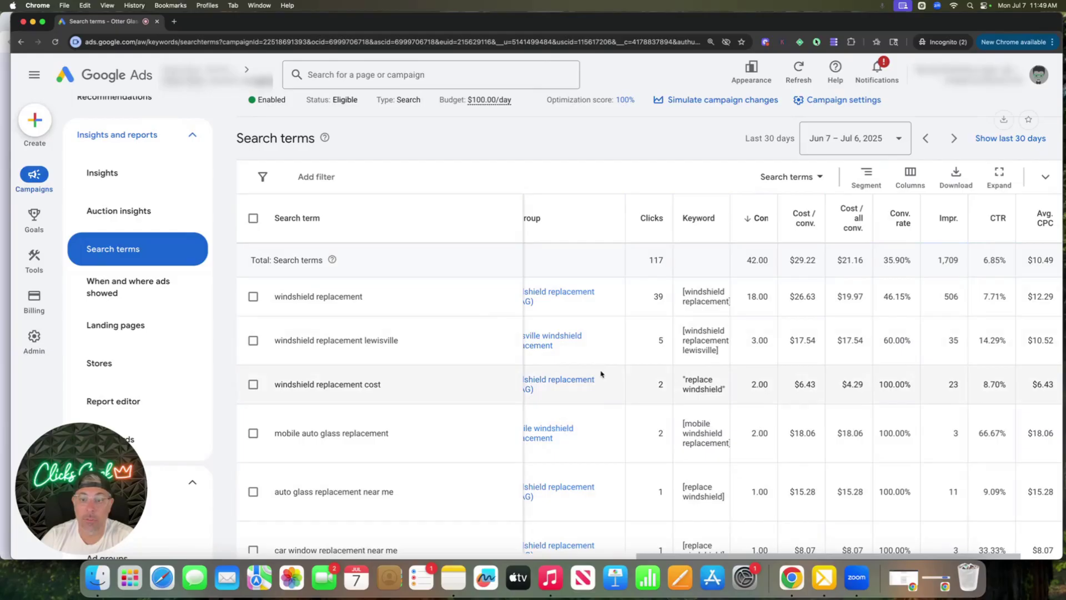
scroll(602, 374, "down", 15)
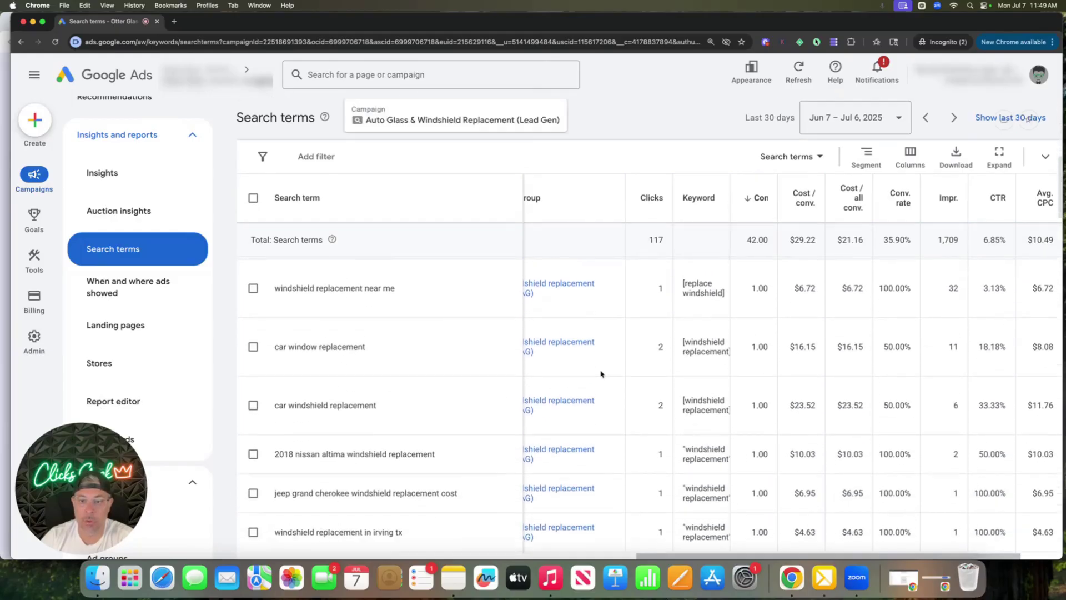
Step: Sort the search terms by clicks in descending order and review the single-click terms, their match types and added/excluded status
scroll(602, 375, "down", 5)
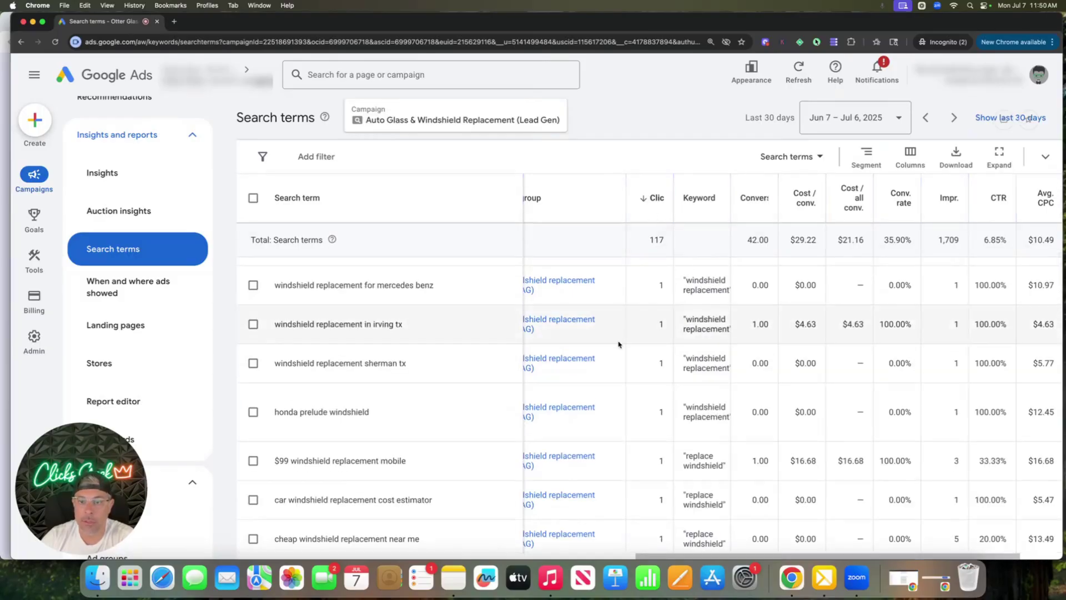
scroll(619, 344, "down", 1)
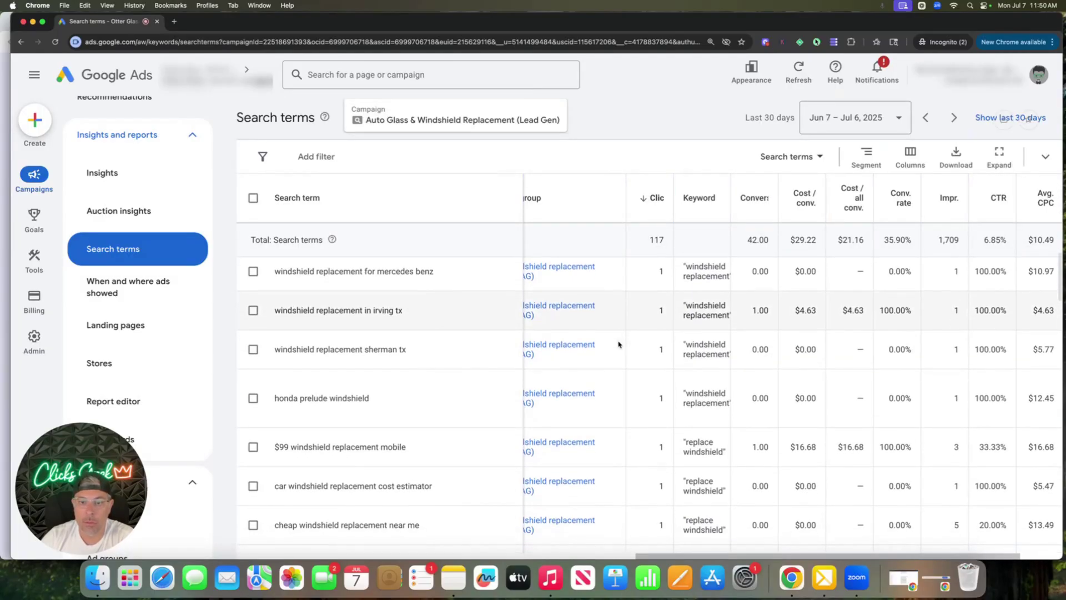
scroll(618, 384, "left", 3)
scroll(618, 385, "left", 4)
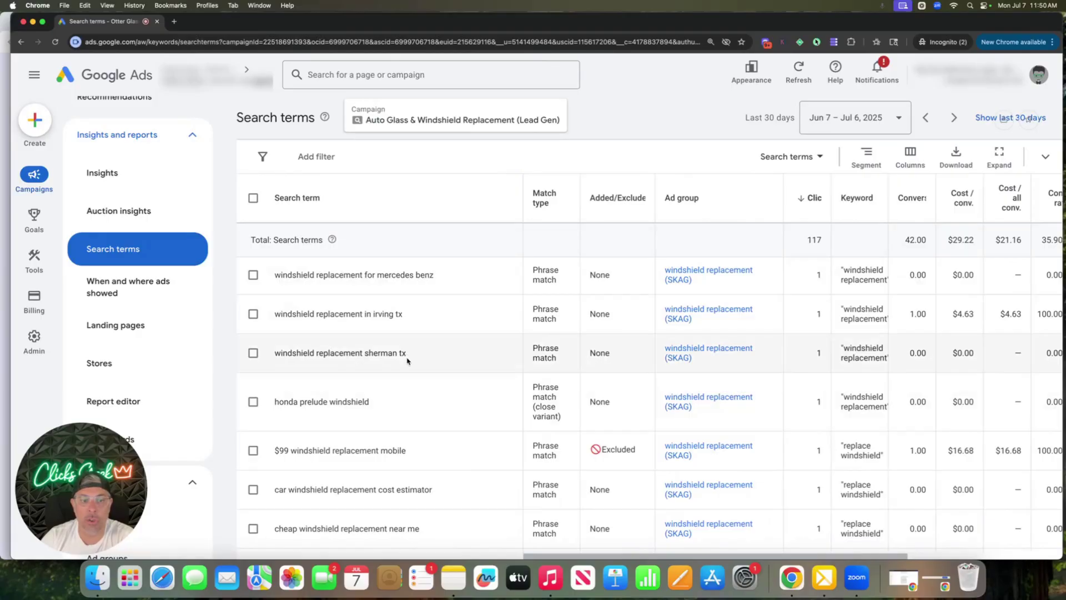
scroll(439, 431, "down", 1)
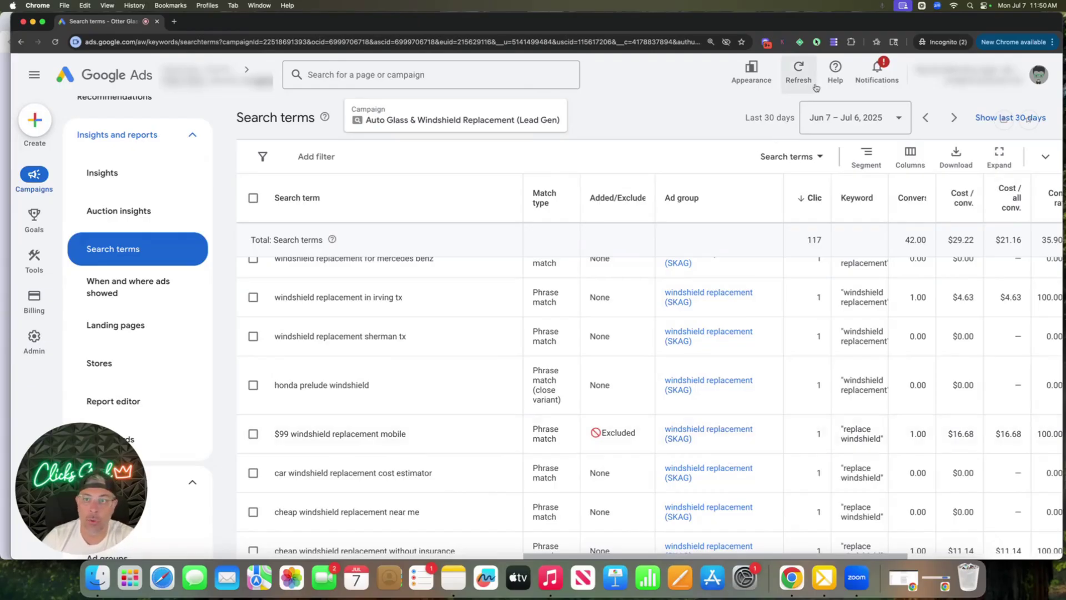
Step: Collect "$99" from the "$99 windshield replacement mobile" search term in the Keywordme extension, trying exact match but keeping only phrase match
left_click(834, 42)
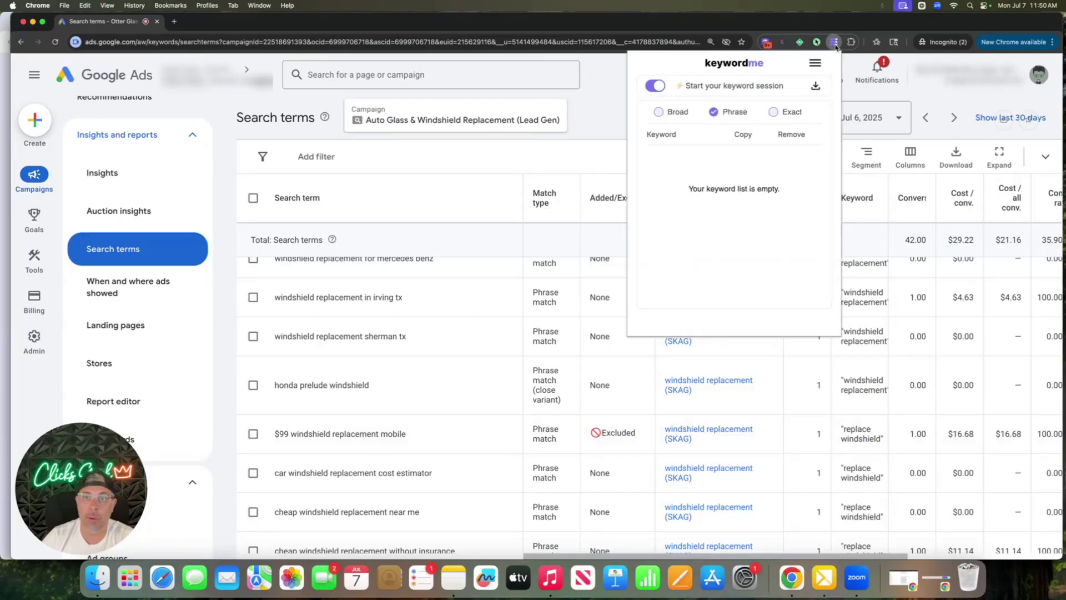
left_click(836, 44)
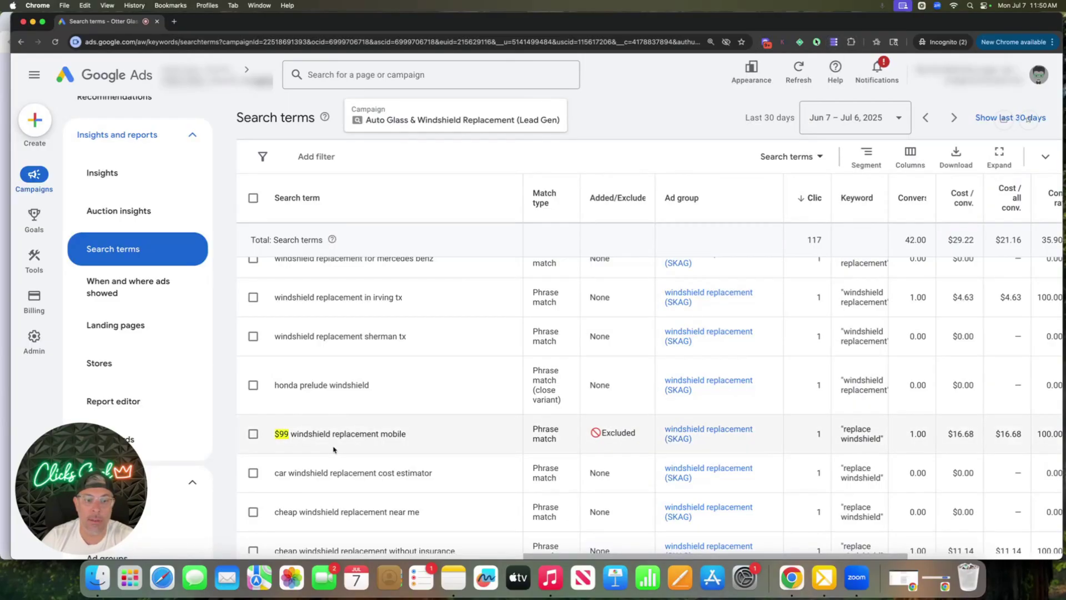
left_click(834, 43)
left_click(774, 113)
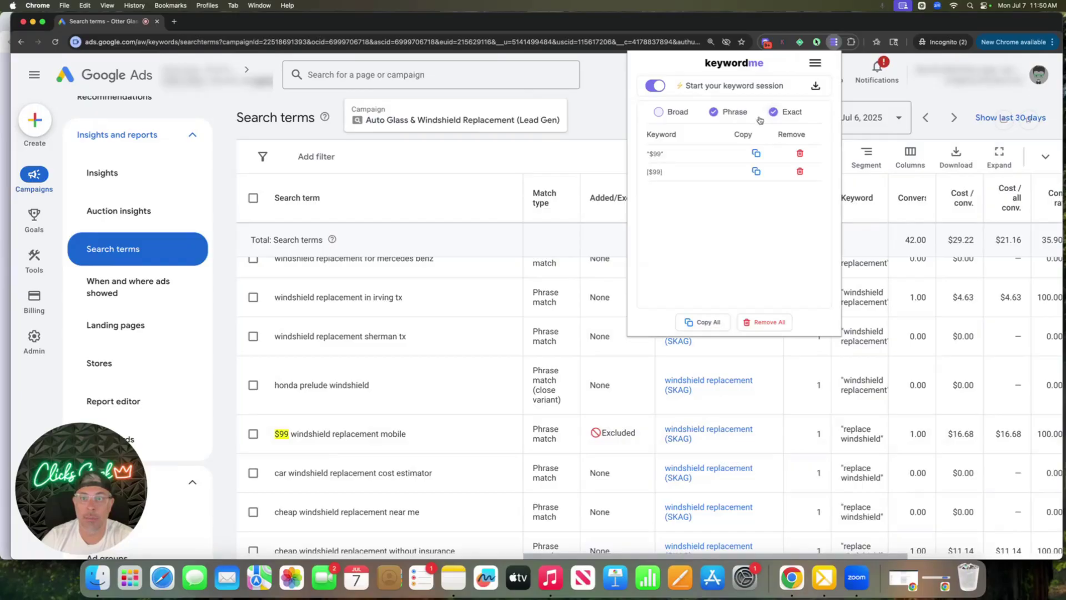
left_click(774, 113)
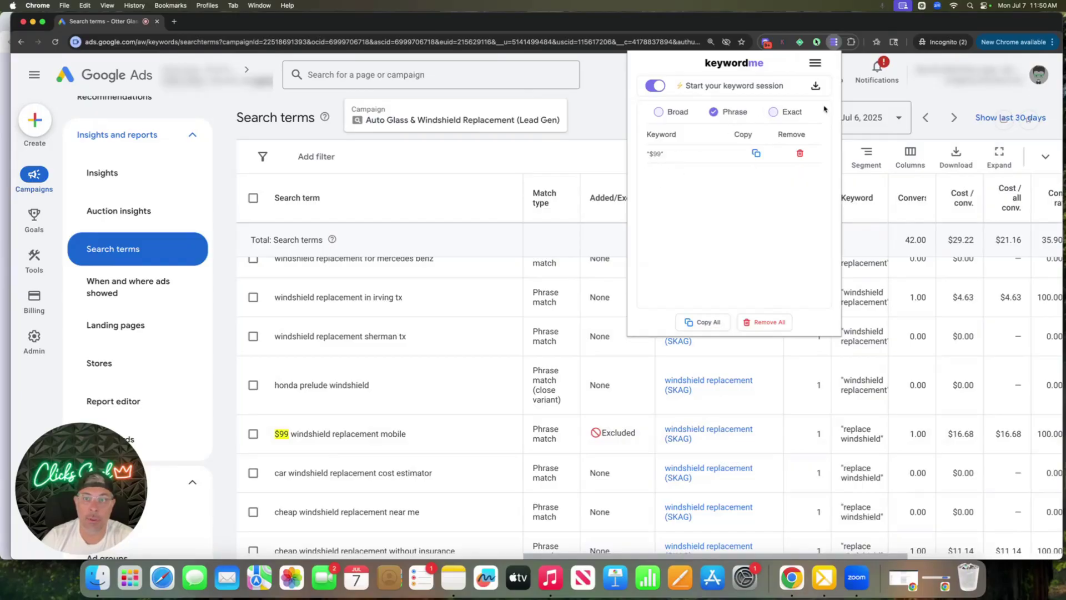
left_click(850, 97)
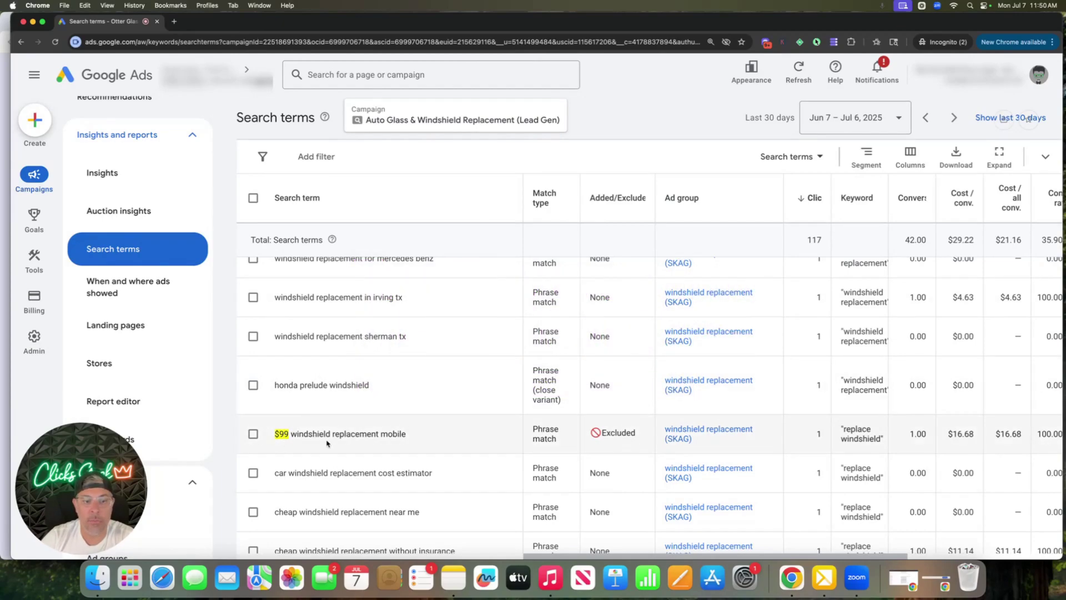
Step: Select the "$99 windshield replacement mobile" row, and collect that full term and "cost estimator" in the Keywordme phrase-match list
left_click(253, 434)
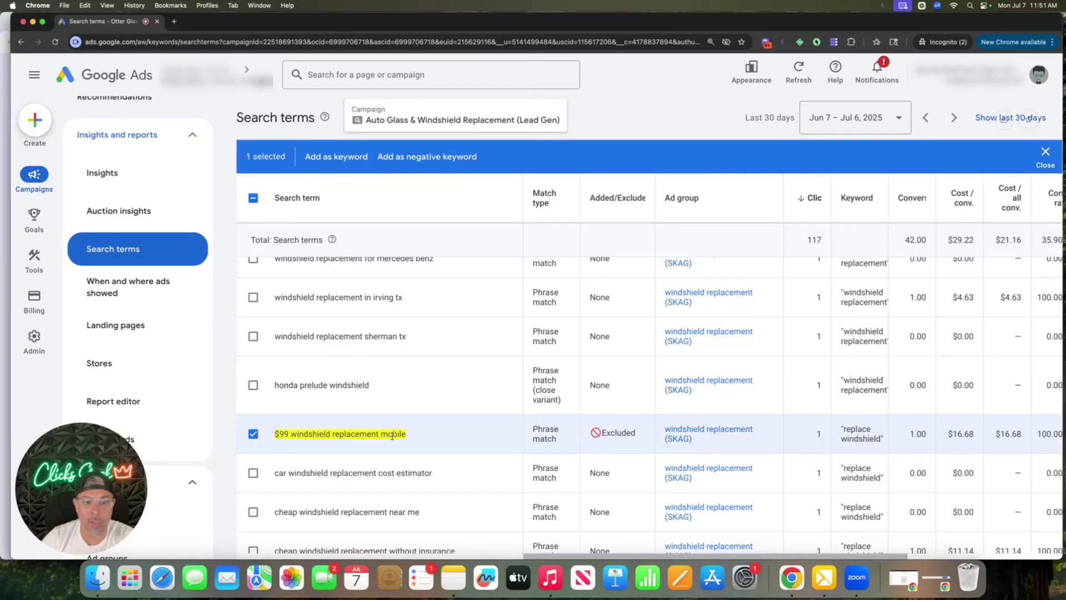
scroll(397, 434, "down", 3)
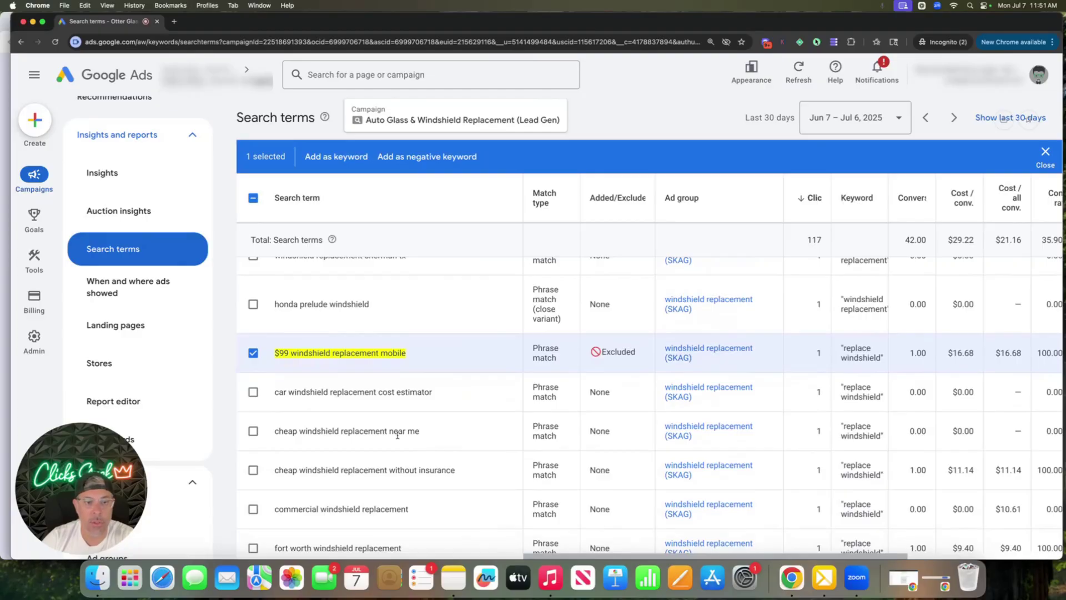
scroll(397, 435, "down", 2)
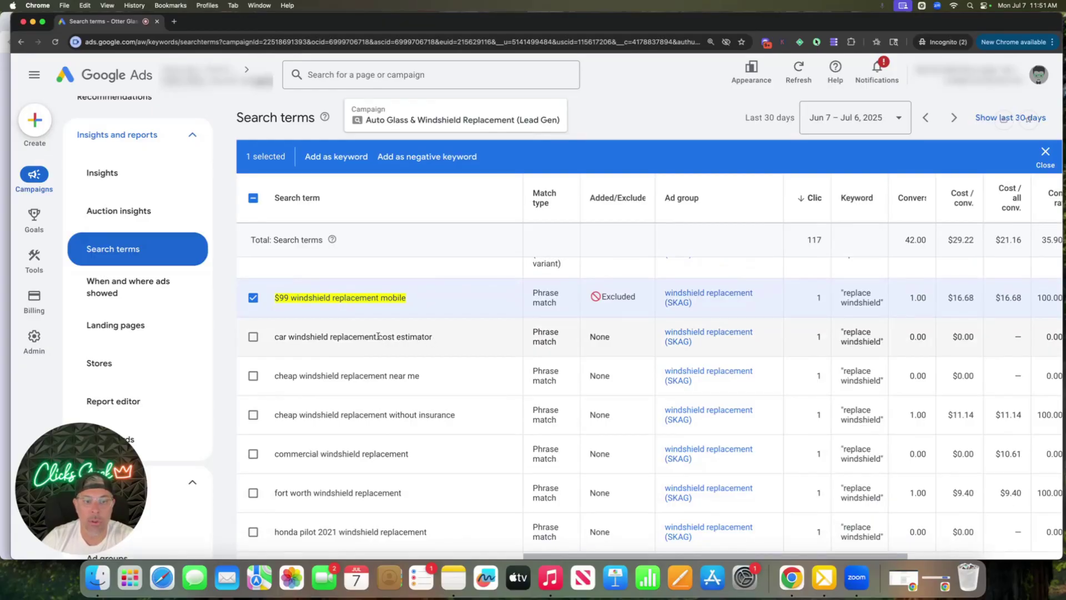
left_click_drag(378, 337, 433, 337)
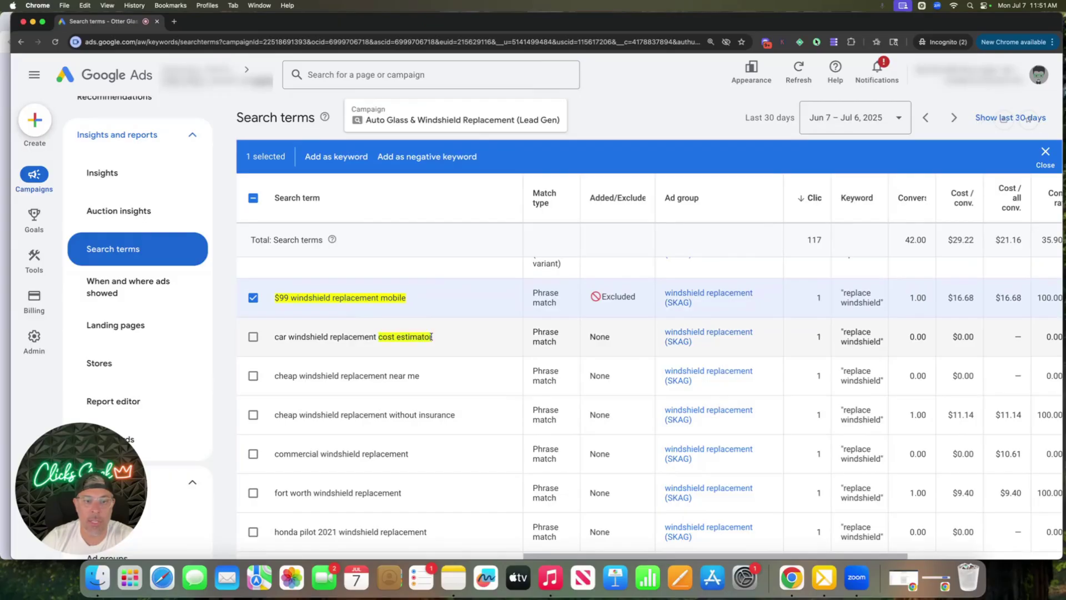
left_click(833, 42)
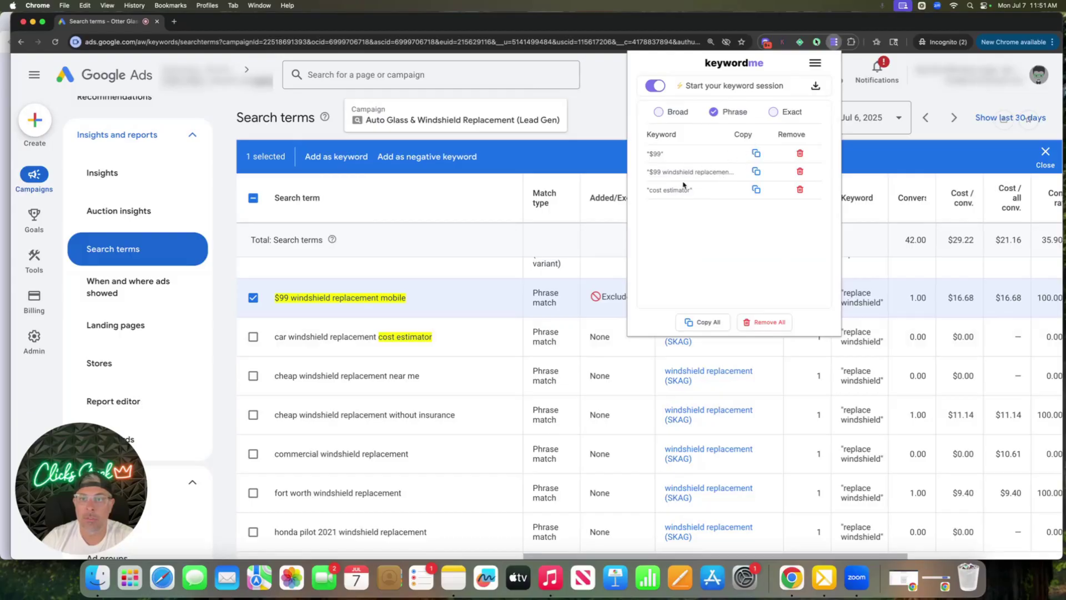
left_click(627, 155)
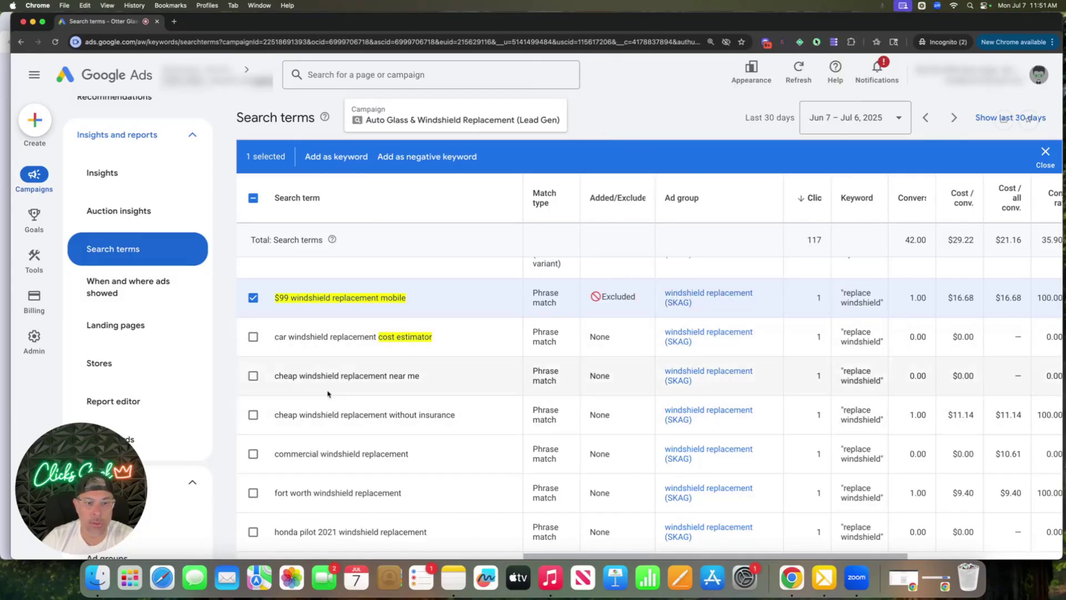
Step: Mark the word "cheap" in the "cheap windshield replacement without insurance" search term for the Keywordme list
scroll(333, 391, "down", 1)
scroll(329, 395, "down", 1)
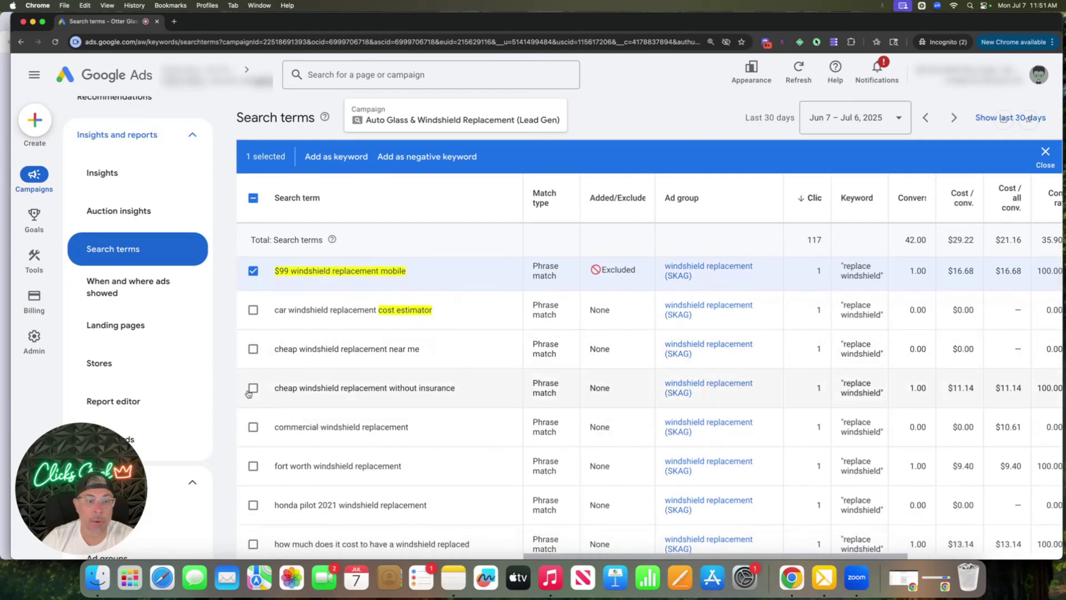
scroll(333, 383, "down", 2)
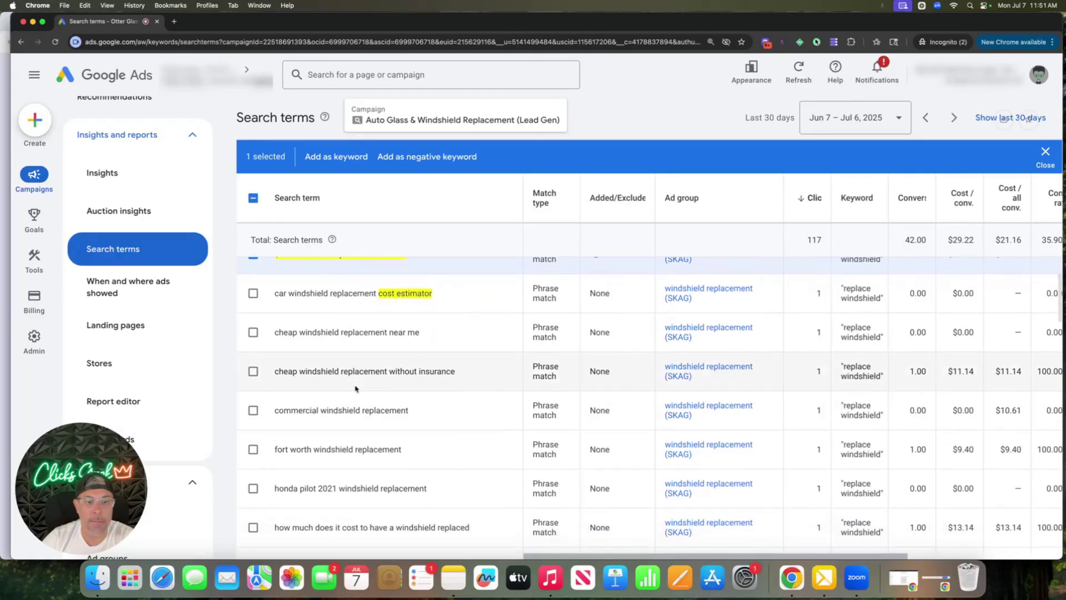
double_click(286, 347)
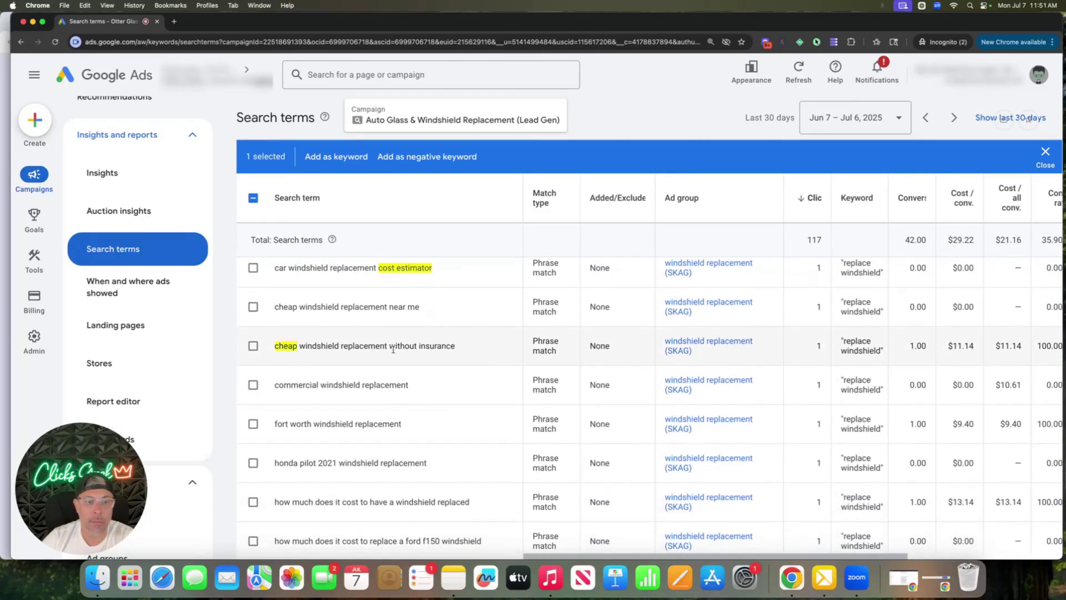
Step: Review the remaining single-click and first zero-click search terms for unwanted queries, checking their match types and added/excluded status
scroll(394, 350, "down", 4)
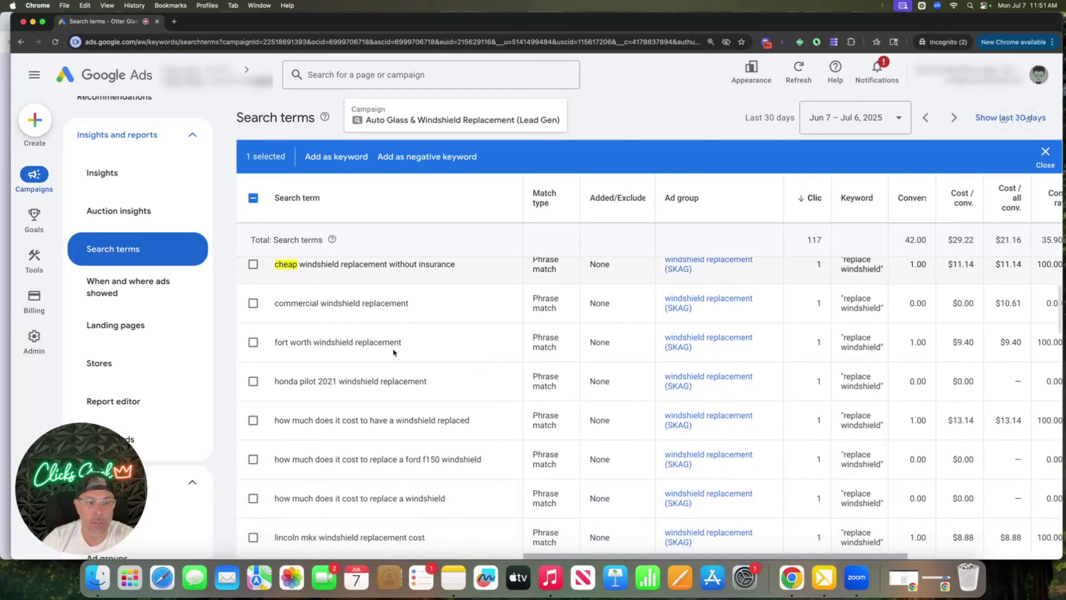
scroll(393, 351, "down", 5)
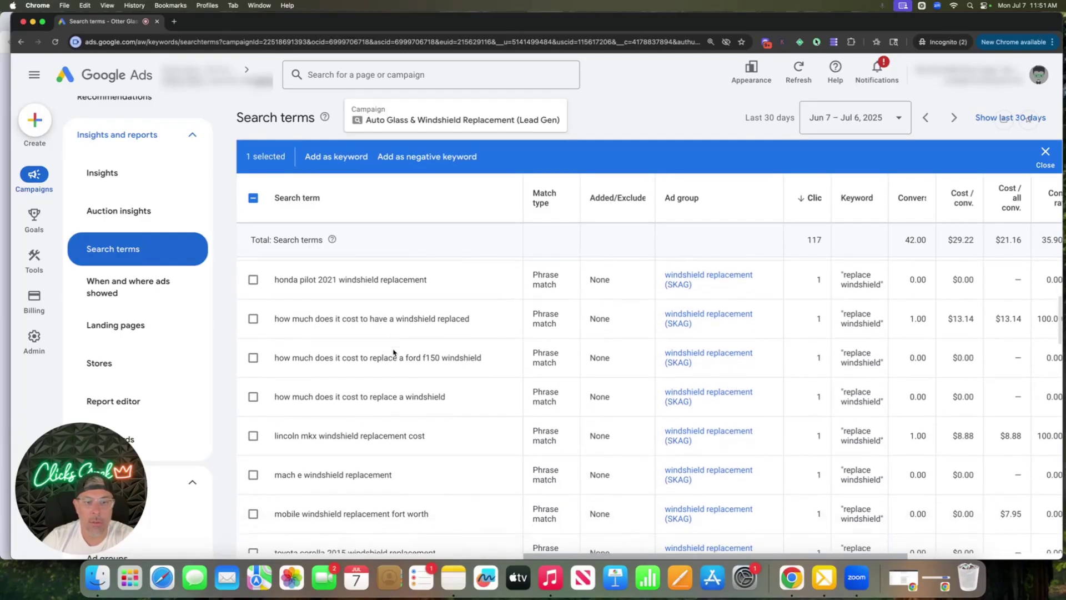
scroll(393, 352, "down", 6)
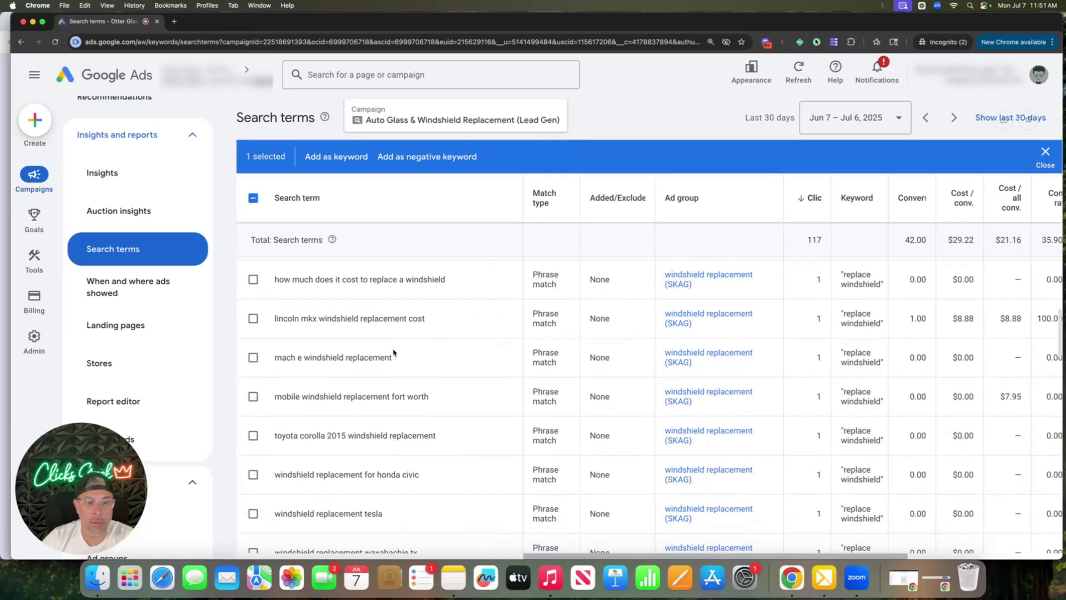
scroll(394, 352, "down", 2)
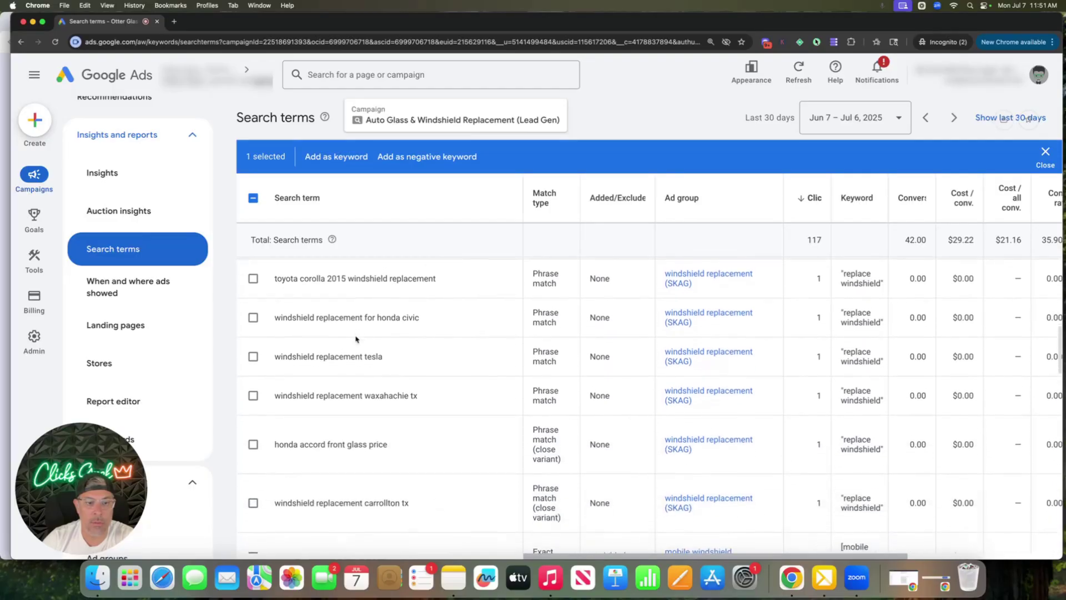
scroll(356, 340, "down", 2)
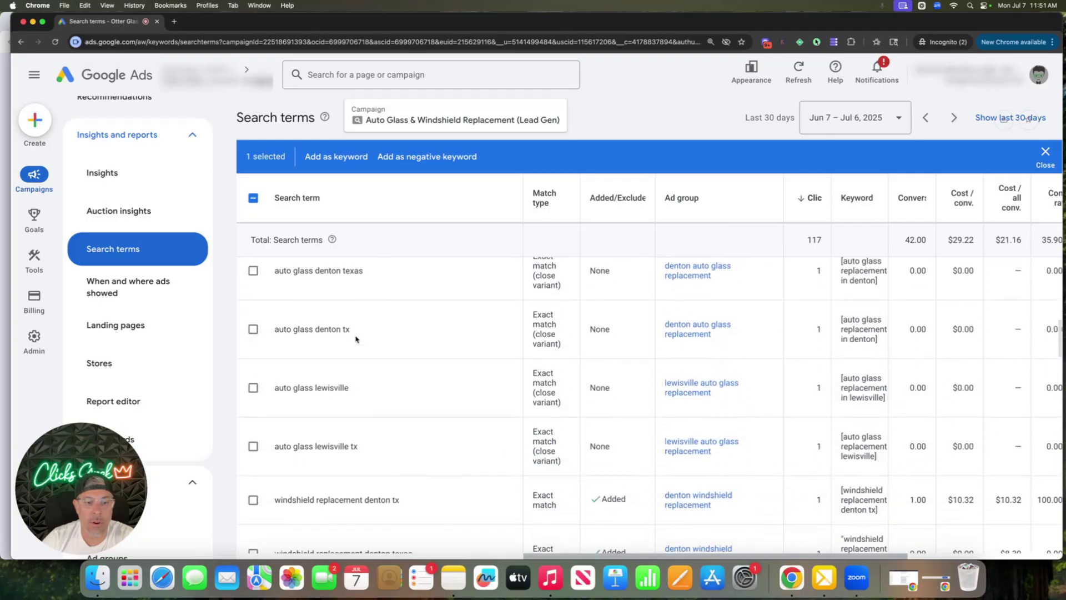
scroll(356, 340, "down", 8)
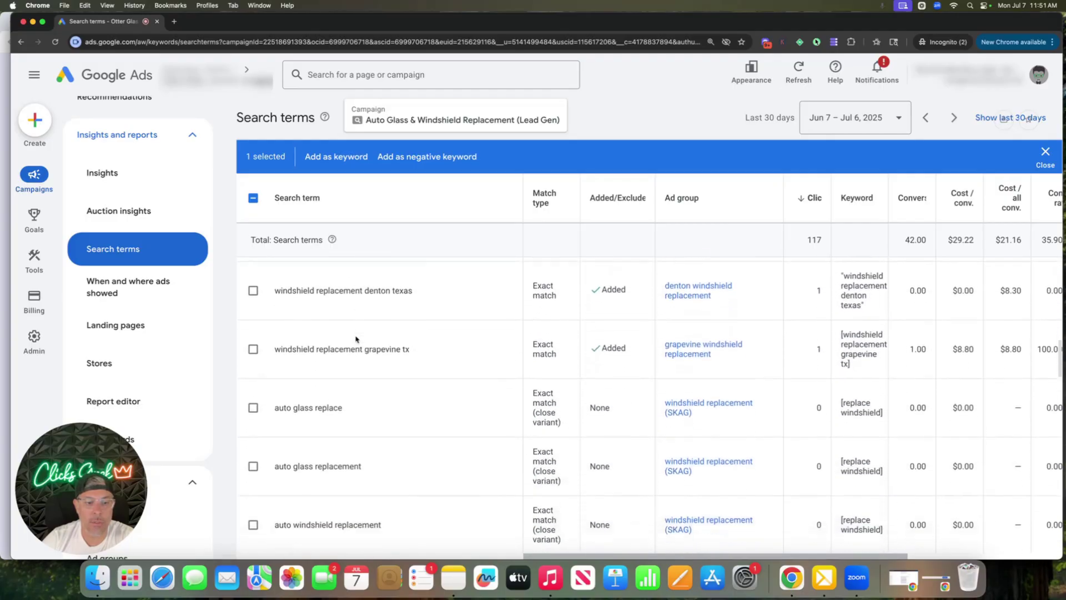
scroll(356, 339, "down", 8)
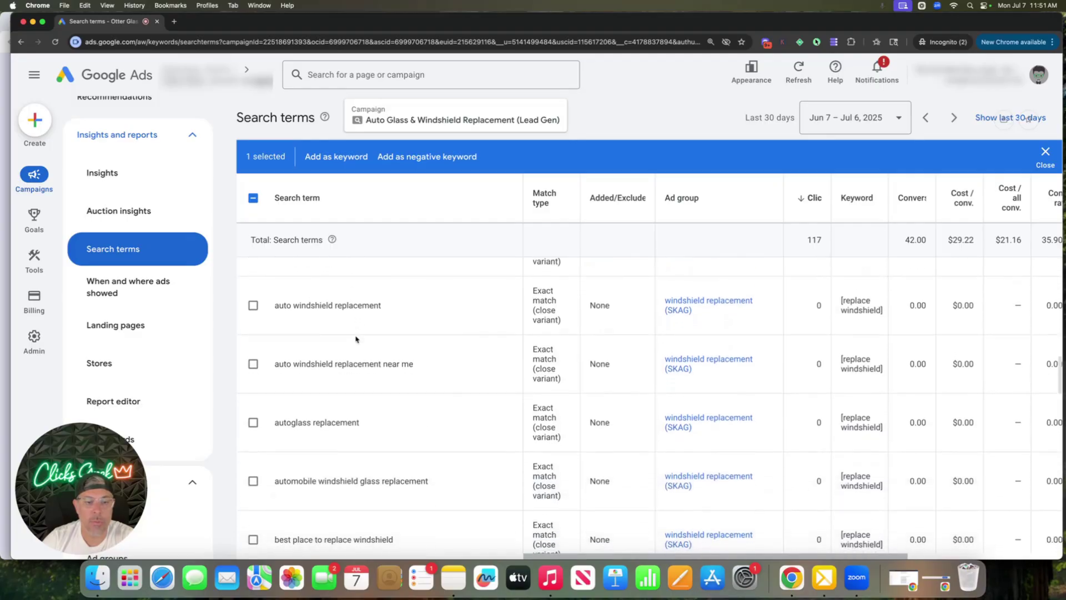
scroll(356, 339, "down", 6)
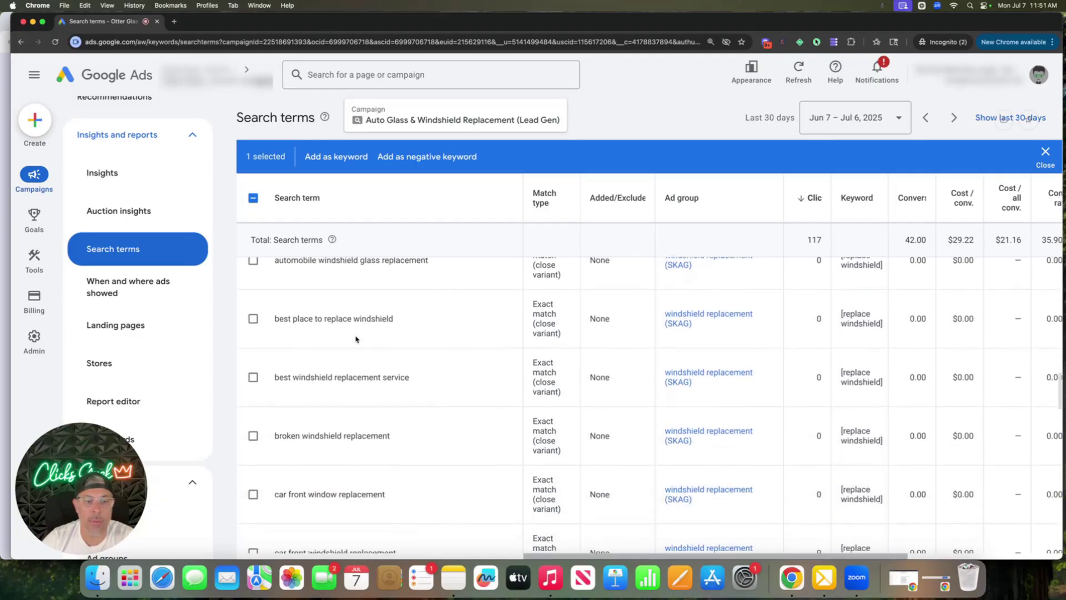
scroll(356, 339, "down", 2)
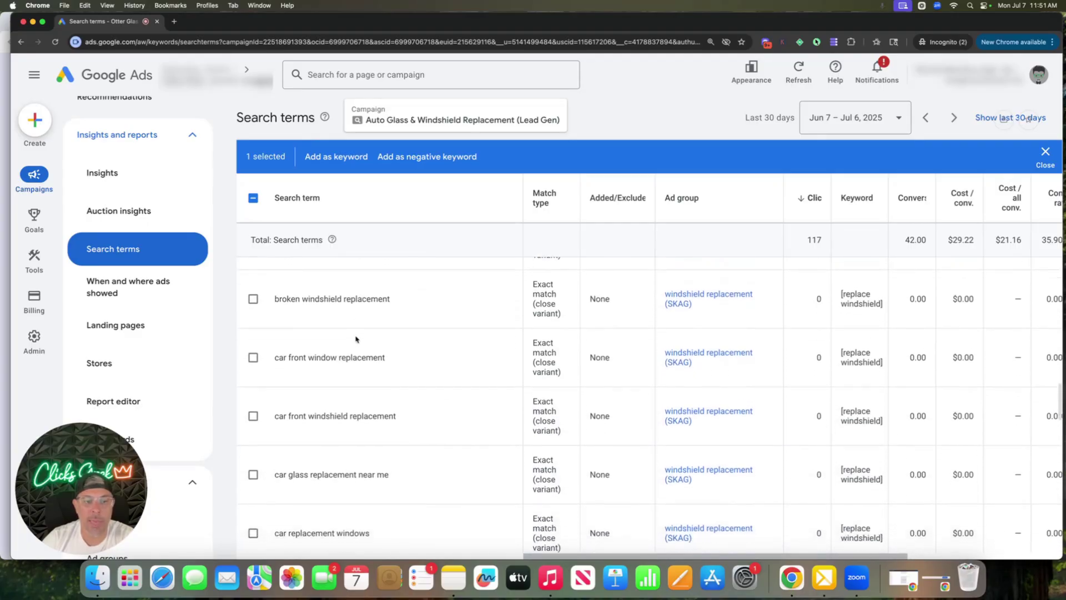
Step: Mark "screen" in the "car screen replacement" search term for the Keywordme list and select that term's row
scroll(326, 382, "down", 7)
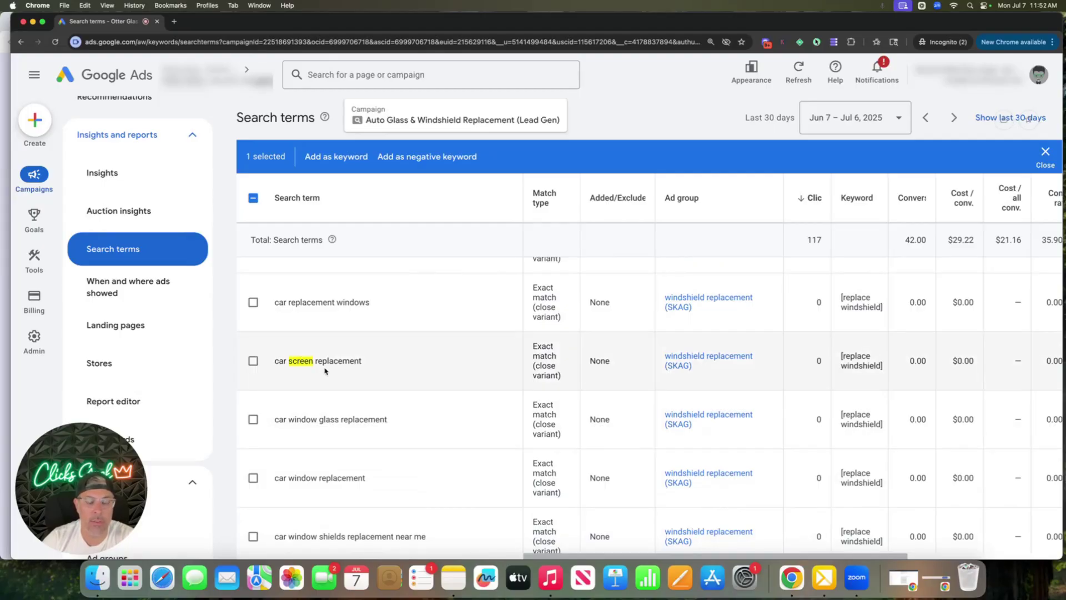
scroll(405, 377, "down", 1)
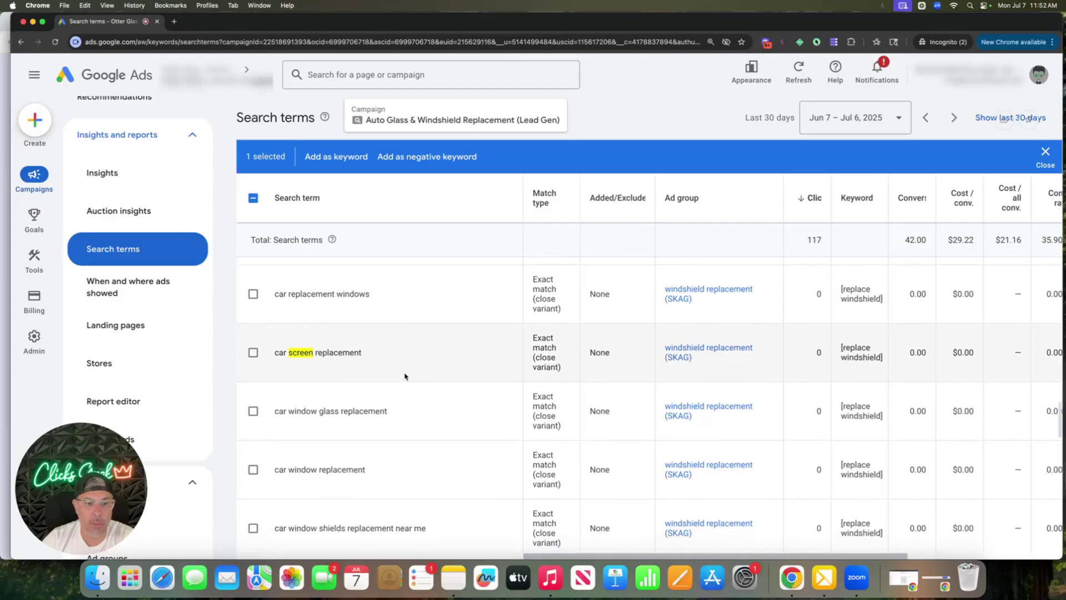
scroll(405, 376, "down", 3)
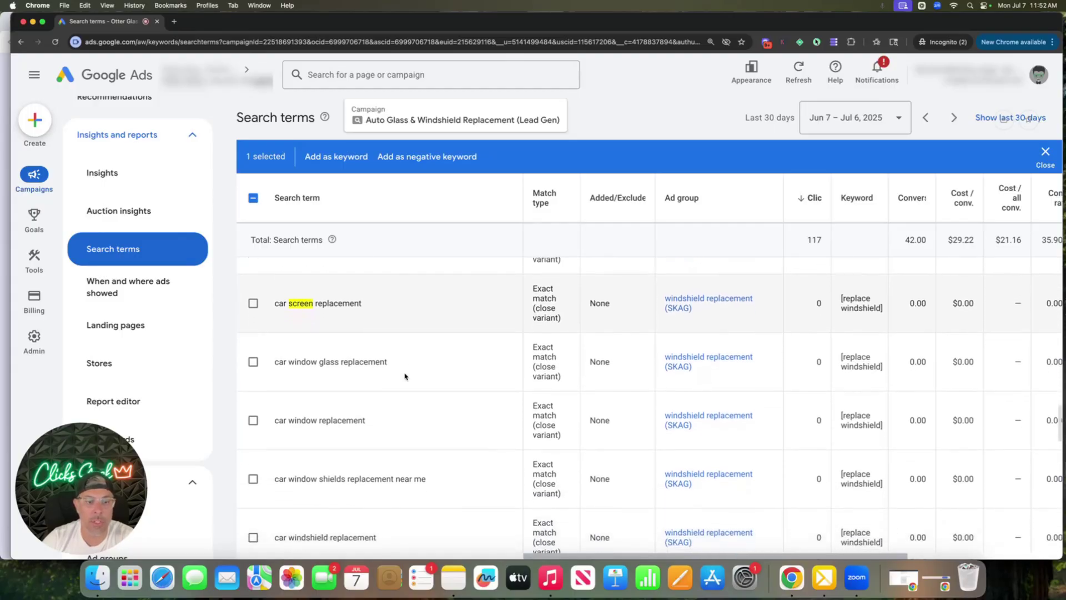
scroll(405, 376, "up", 2)
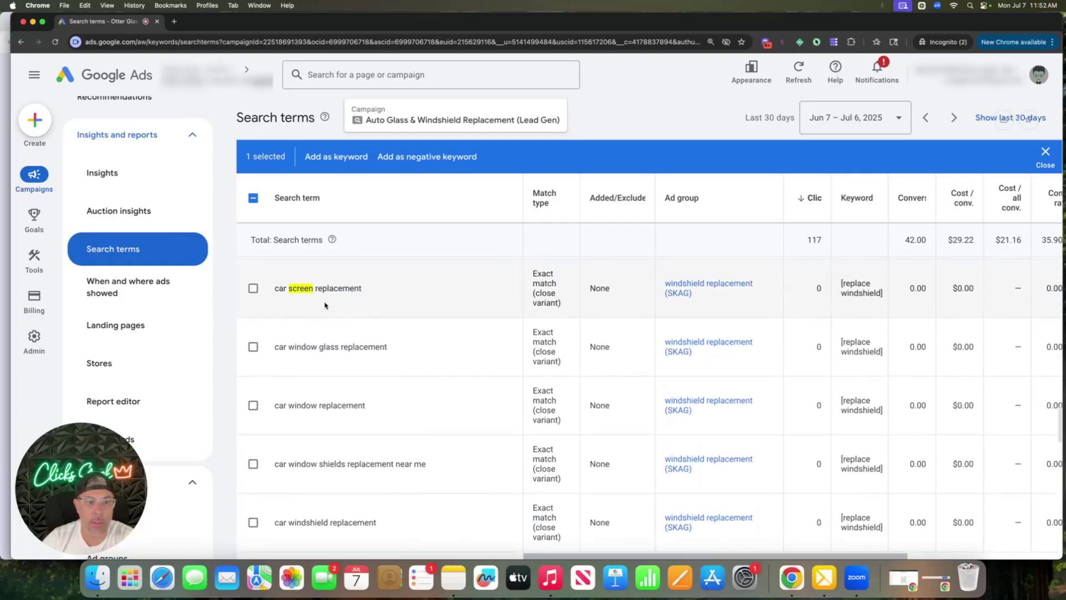
scroll(411, 366, "down", 4)
scroll(427, 348, "down", 3)
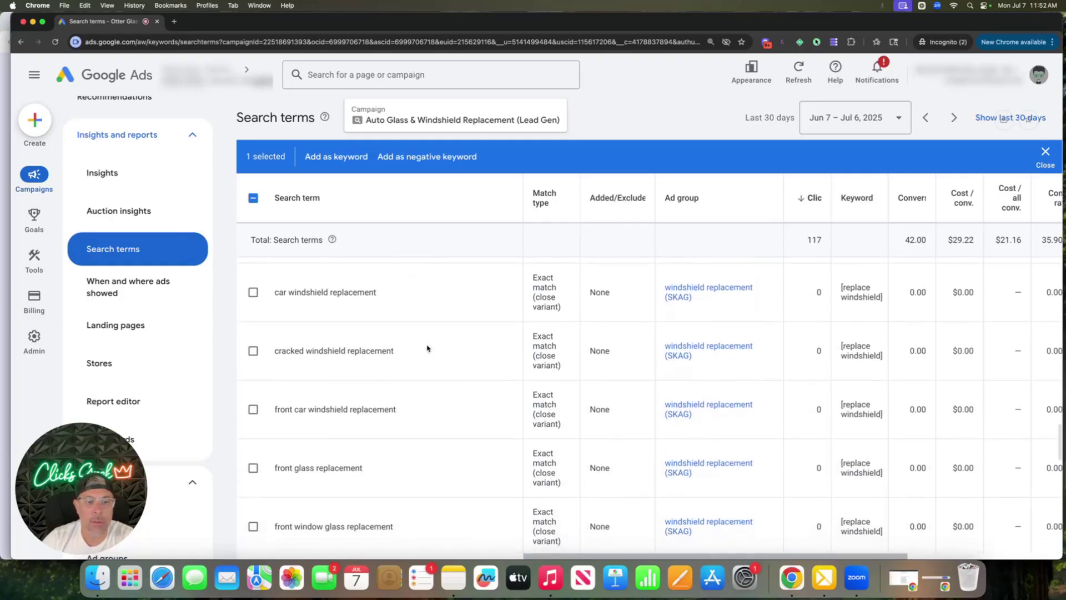
scroll(427, 349, "down", 6)
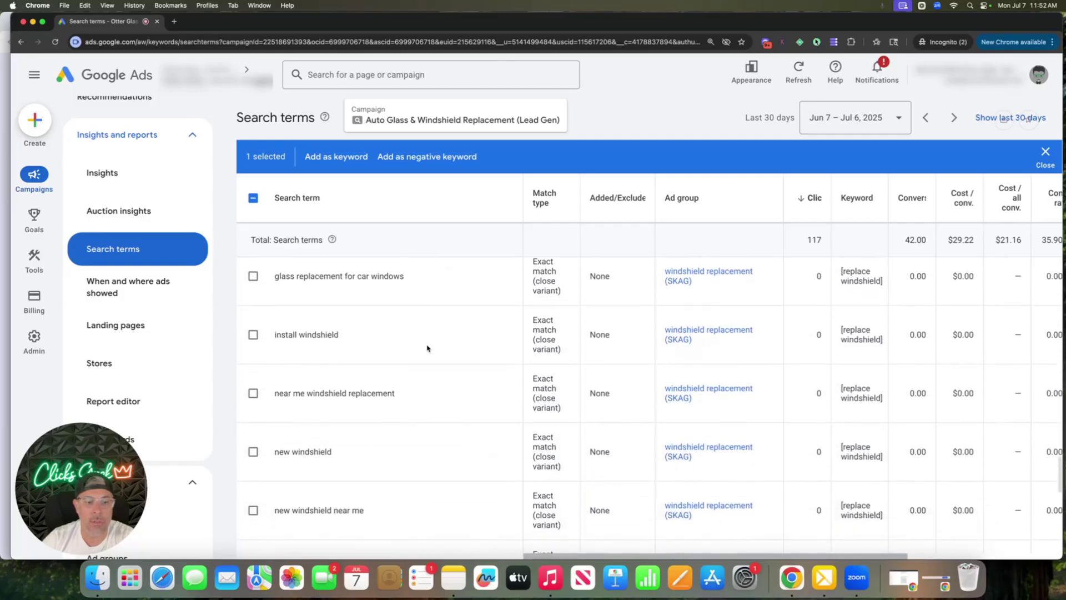
scroll(427, 348, "up", 12)
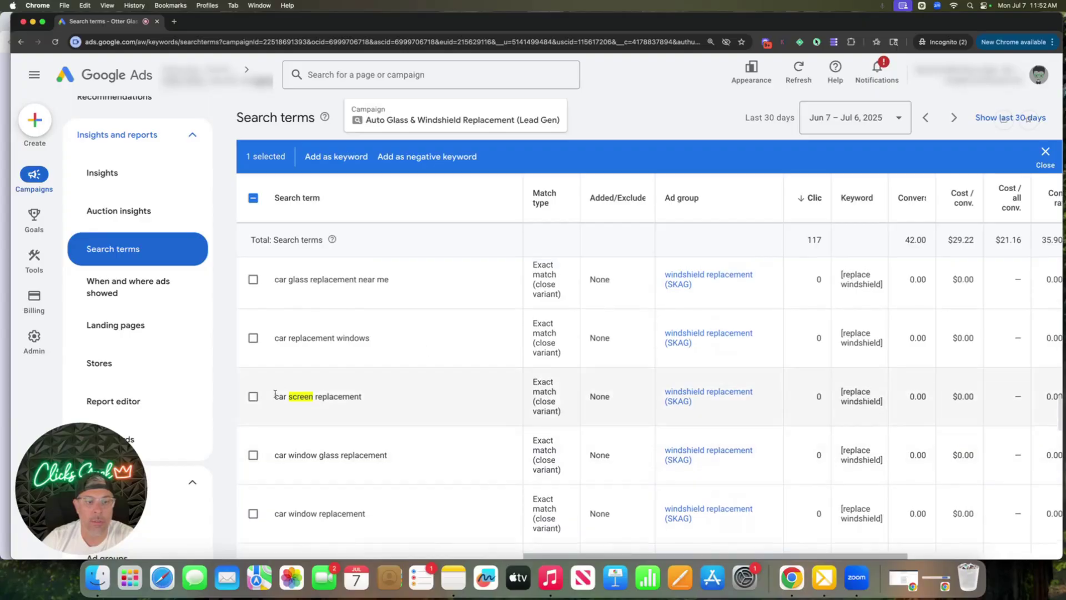
left_click(253, 396)
Step: Review the rest of the zero-click search terms through the end of the table for further unwanted queries
scroll(406, 417, "down", 8)
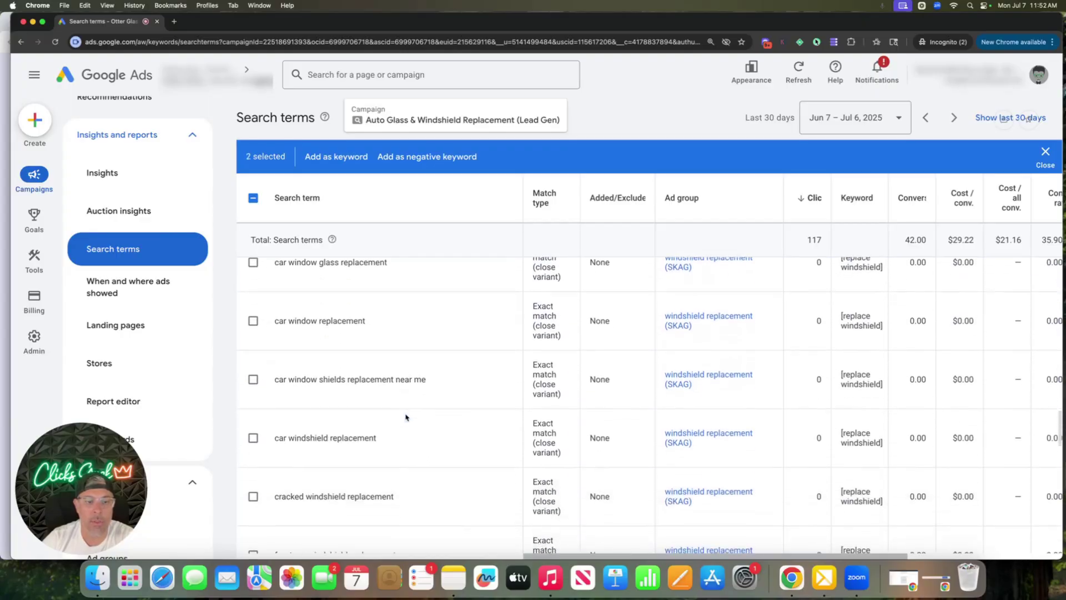
scroll(406, 417, "down", 6)
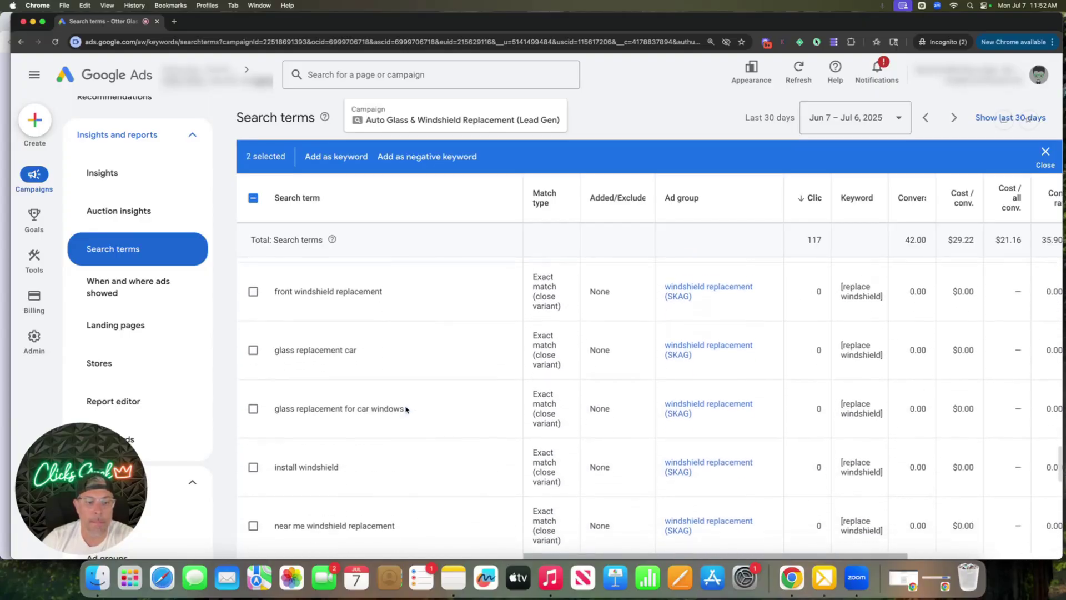
scroll(405, 410, "down", 4)
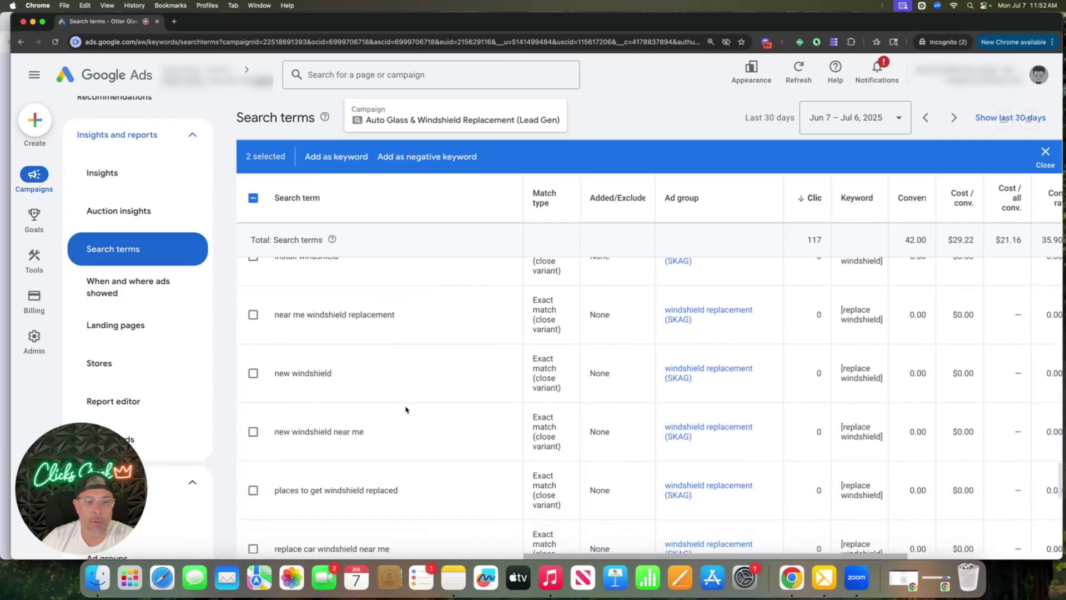
scroll(406, 410, "down", 5)
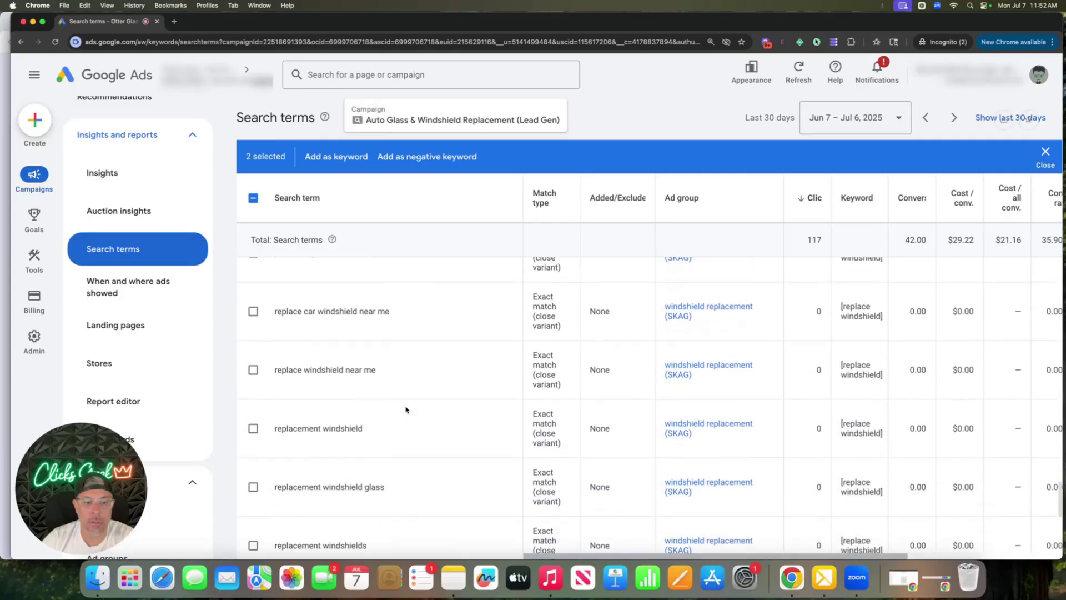
scroll(406, 410, "down", 4)
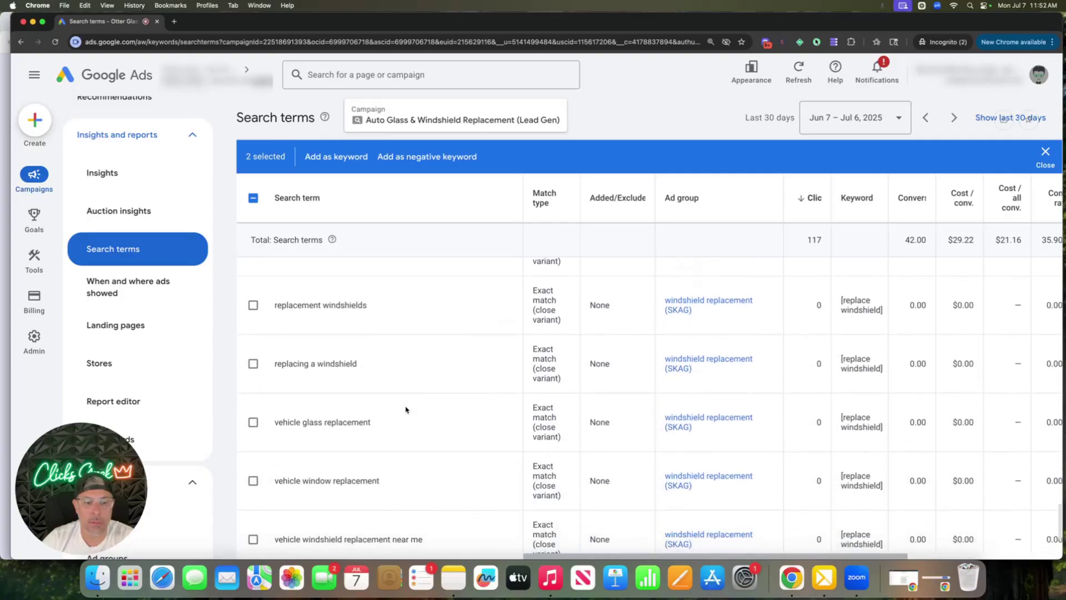
scroll(406, 410, "down", 1)
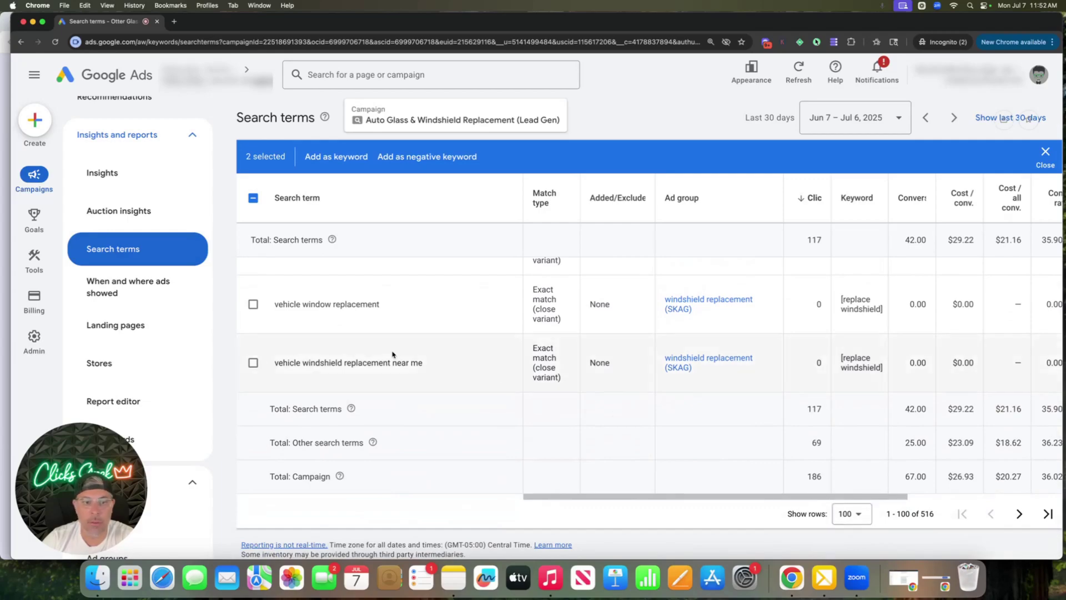
scroll(392, 355, "up", 15)
scroll(392, 354, "up", 10)
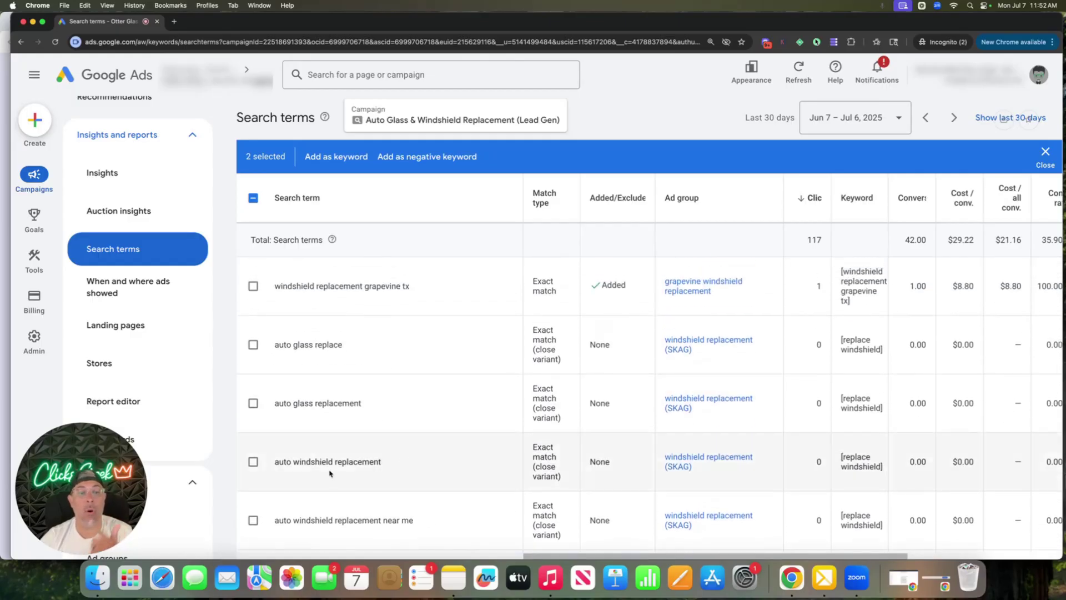
scroll(371, 312, "down", 10)
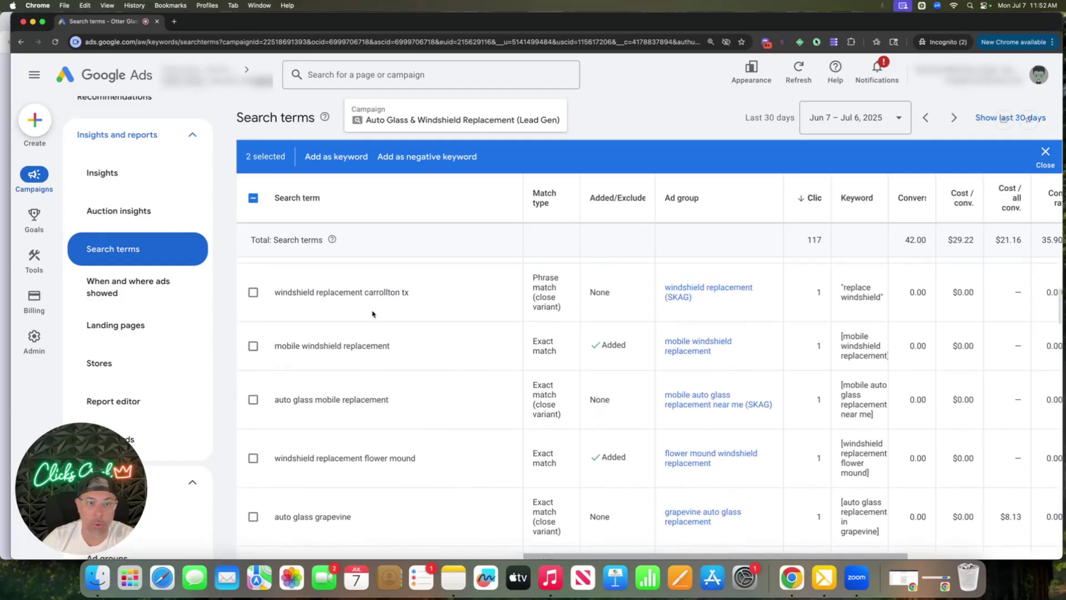
Step: Check the phrase-match keywords collected in Keywordme, and look over the highlighted search terms in the table
left_click(835, 42)
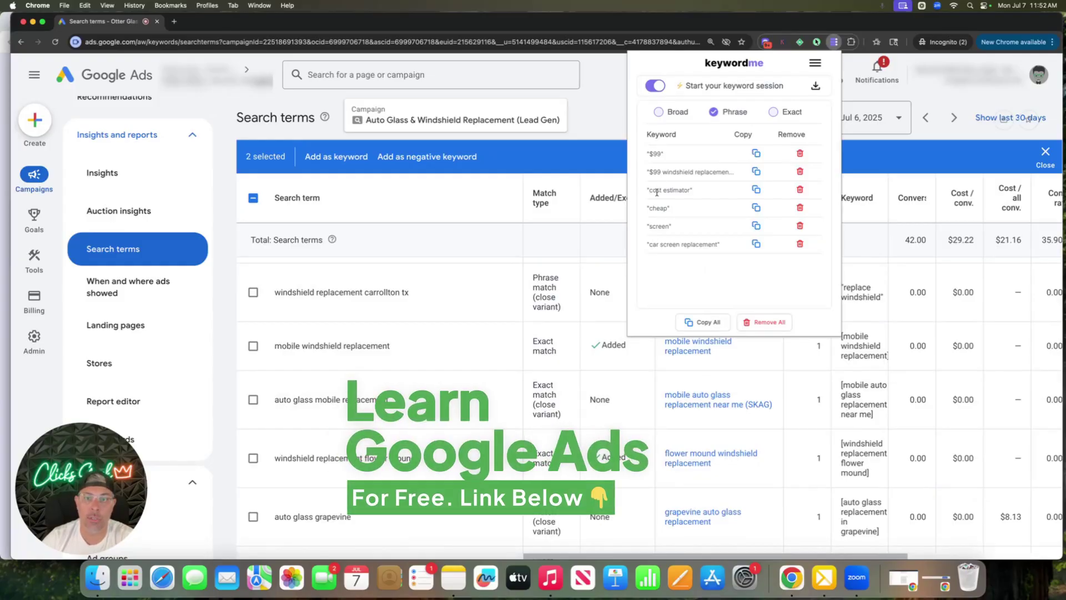
left_click(600, 124)
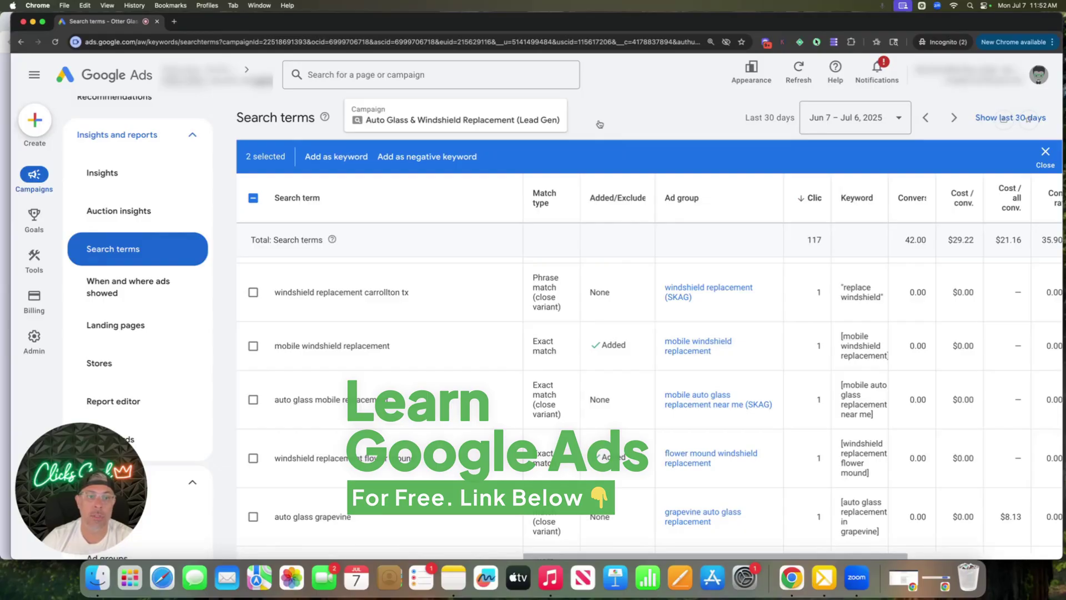
scroll(404, 336, "up", 5)
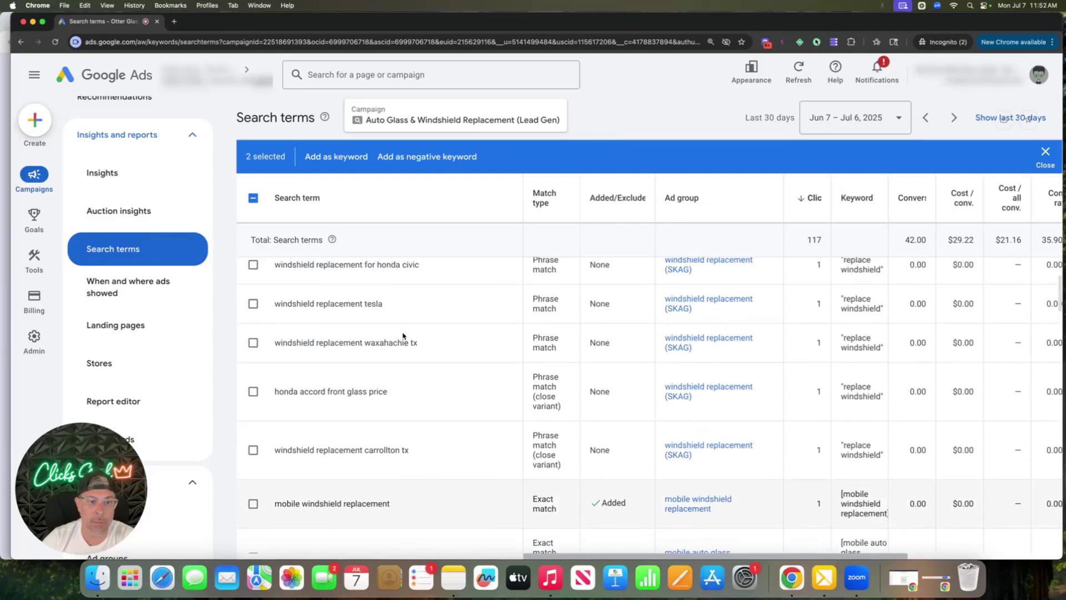
scroll(404, 336, "up", 5)
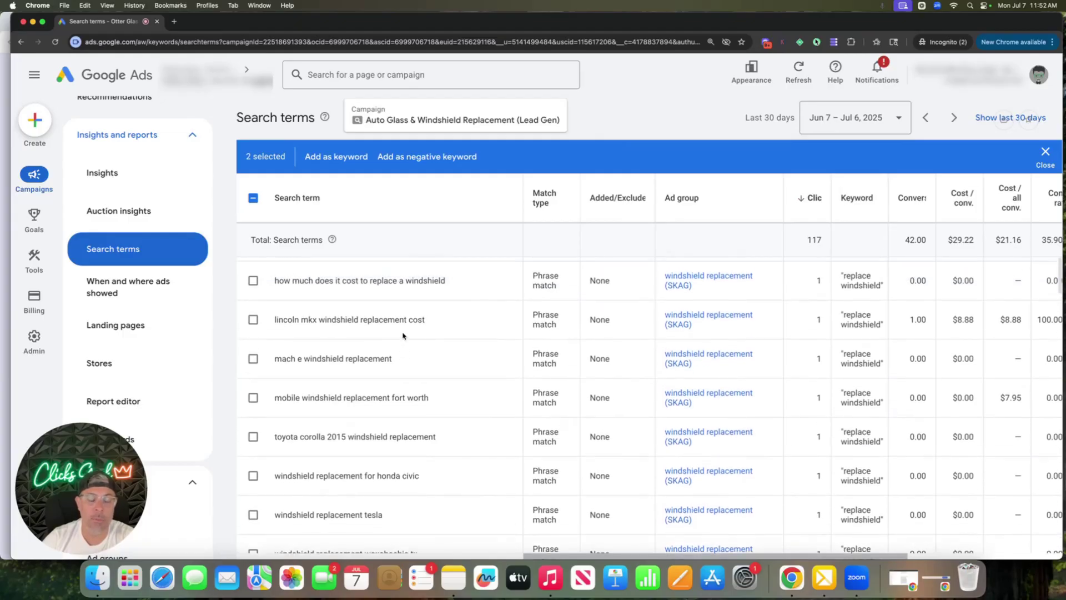
scroll(404, 336, "up", 5)
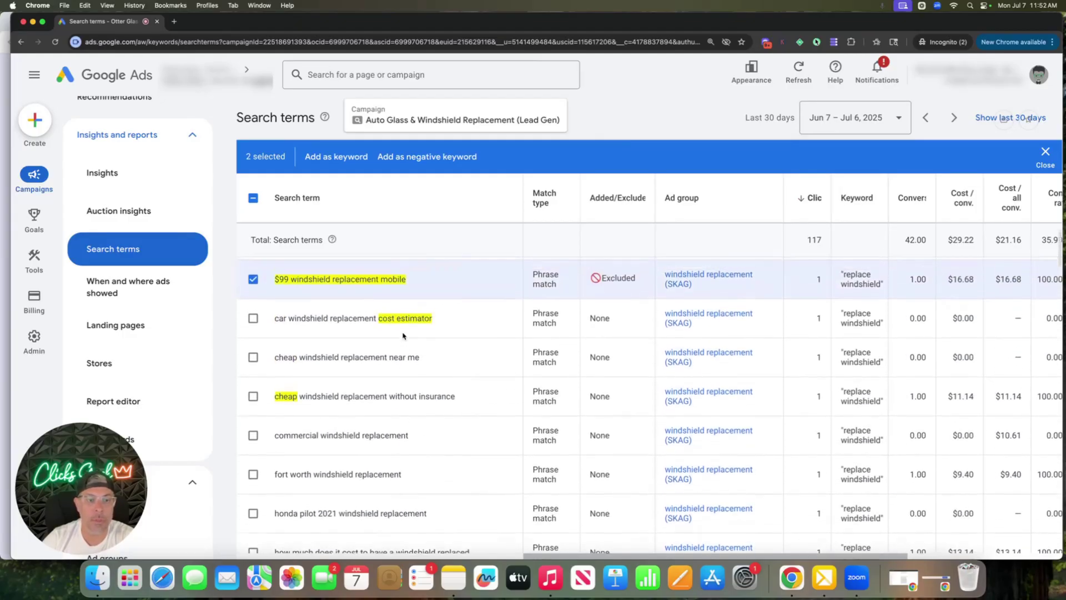
scroll(404, 336, "up", 2)
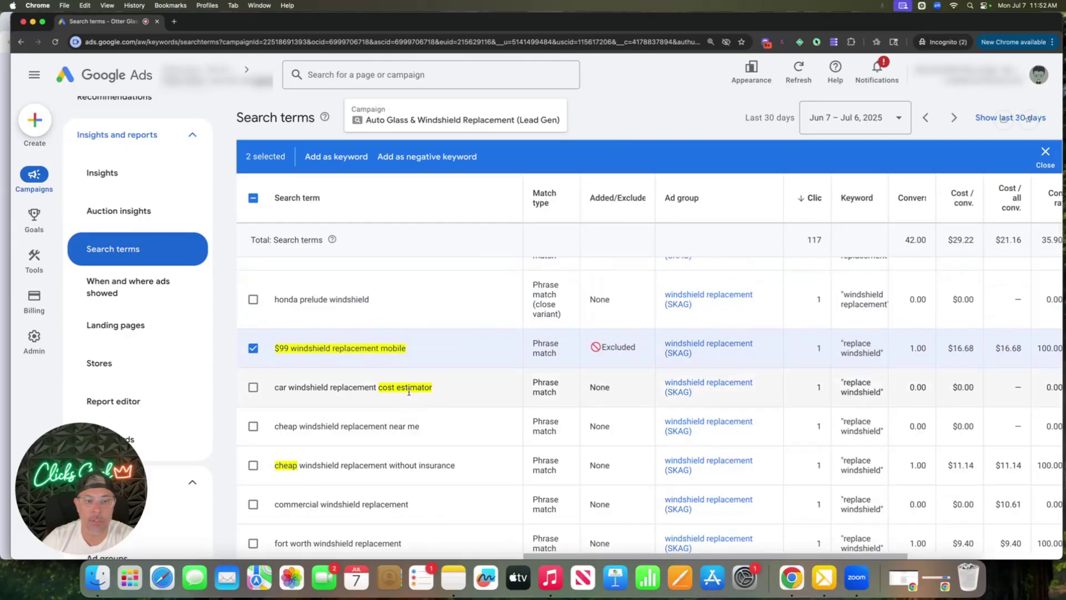
scroll(409, 392, "up", 3)
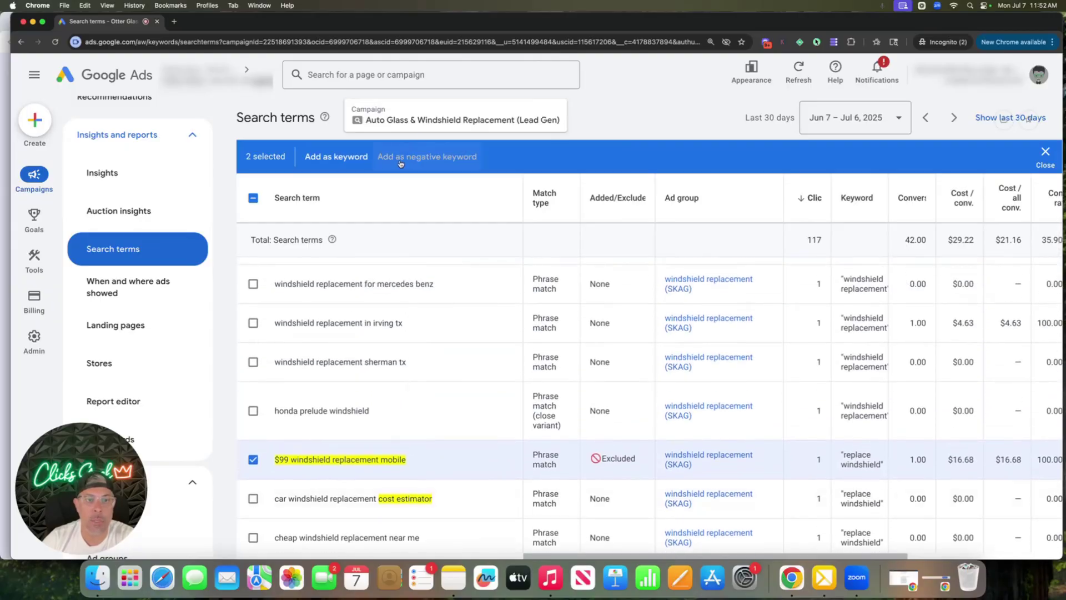
Step: Add the selected "$99 windshield replacement mobile" and "car screen replacement" search terms as campaign-level exact-match negative keywords
left_click(413, 162)
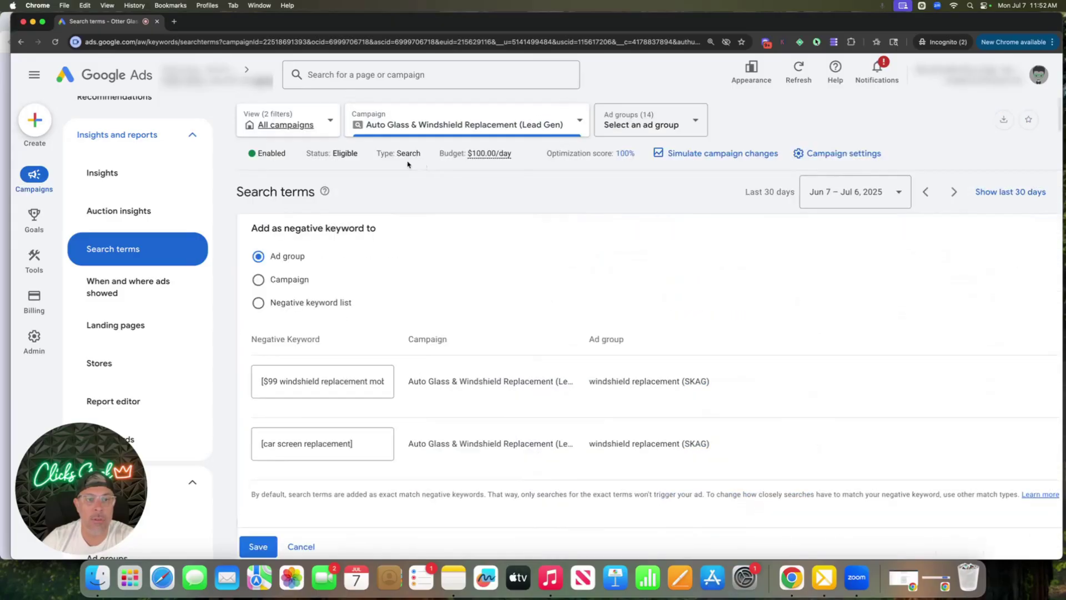
left_click(259, 279)
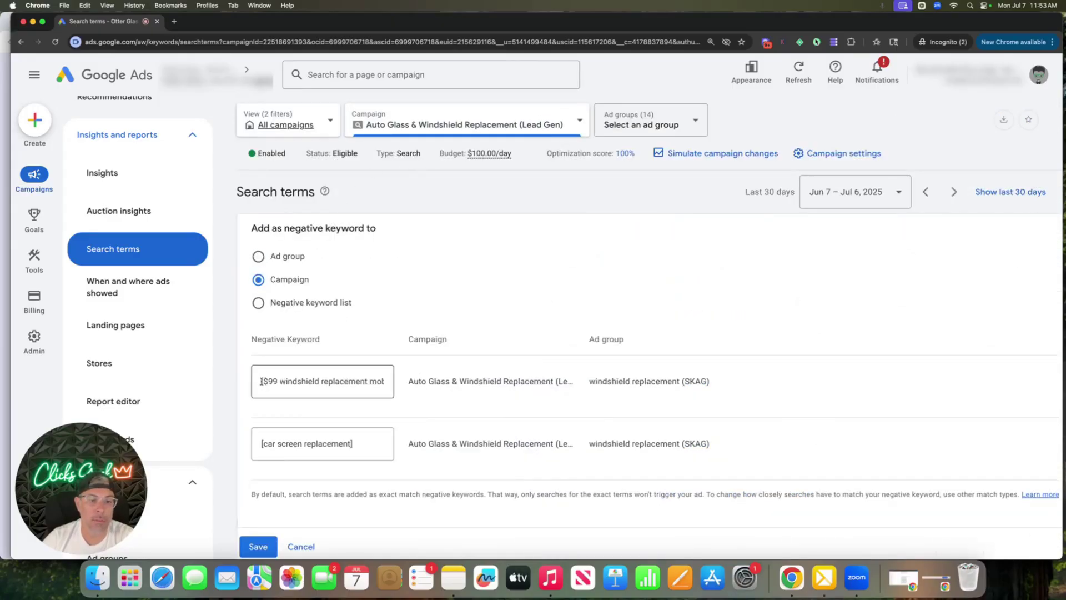
scroll(431, 469, "down", 1)
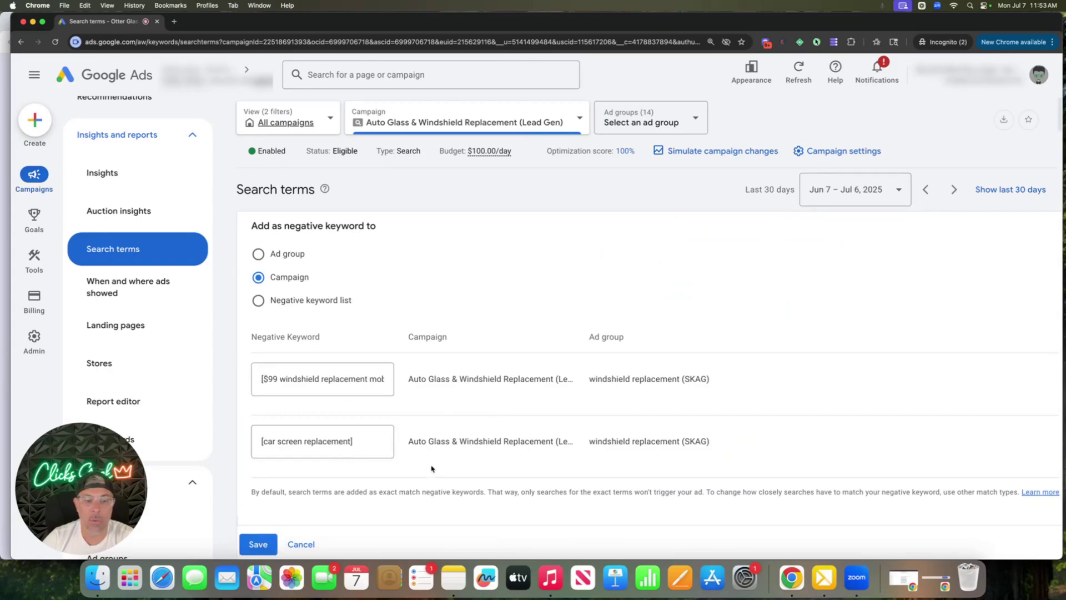
scroll(432, 468, "down", 1)
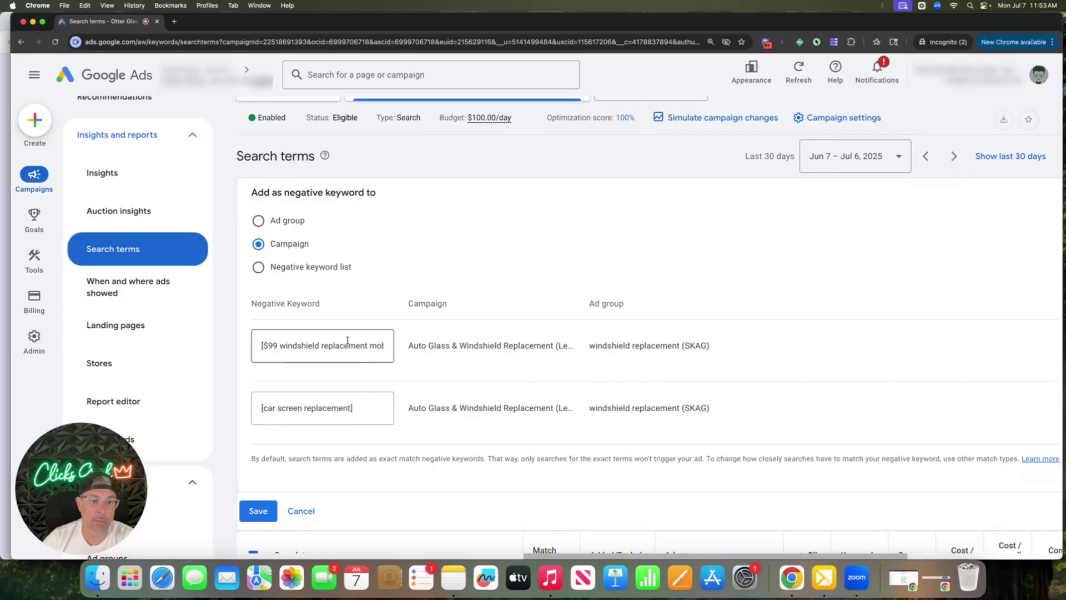
left_click(264, 505)
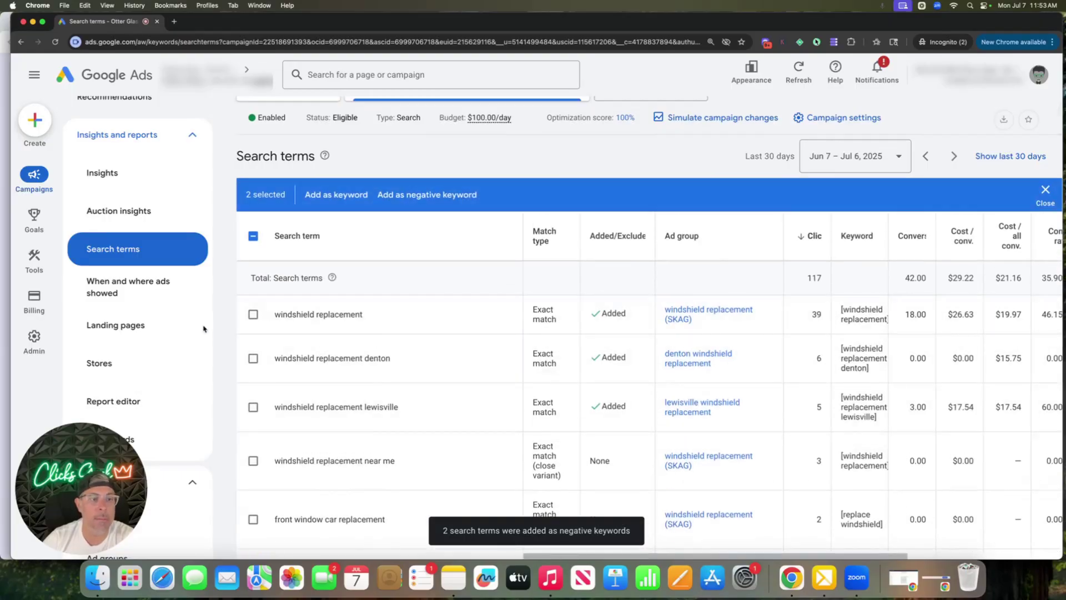
Step: Open the form for adding negative keywords to the Auto Glass & Windshield Replacement (Lead Gen) campaign
scroll(203, 329, "down", 10)
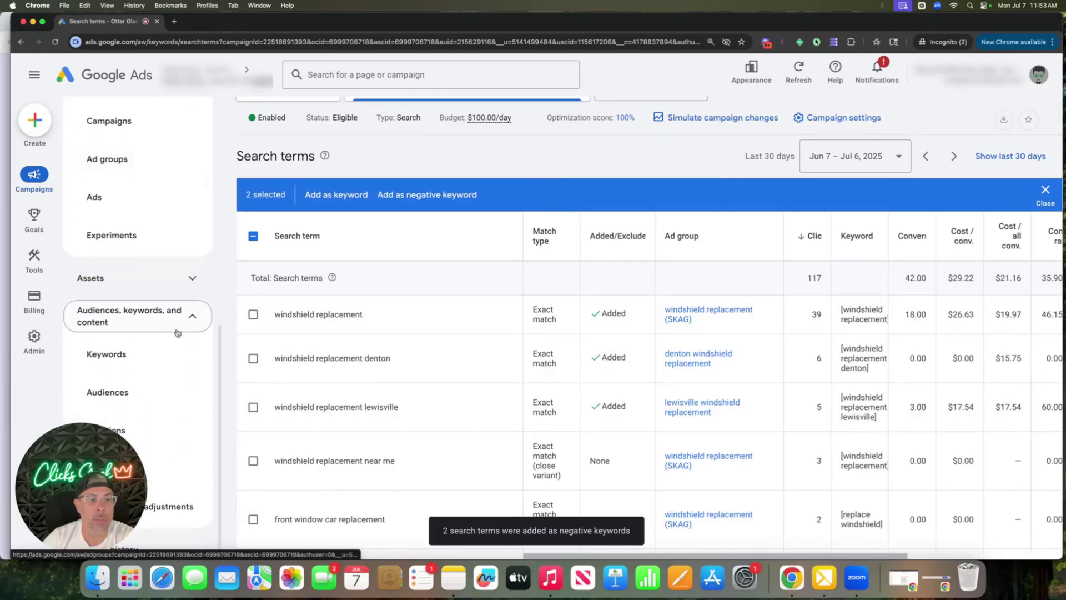
left_click(138, 350)
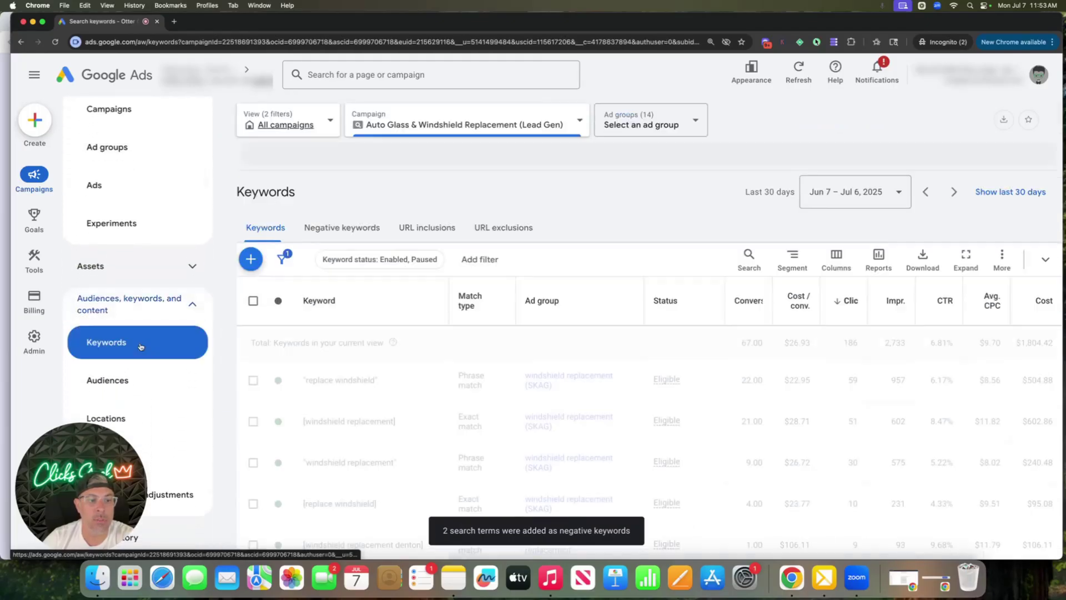
left_click(353, 228)
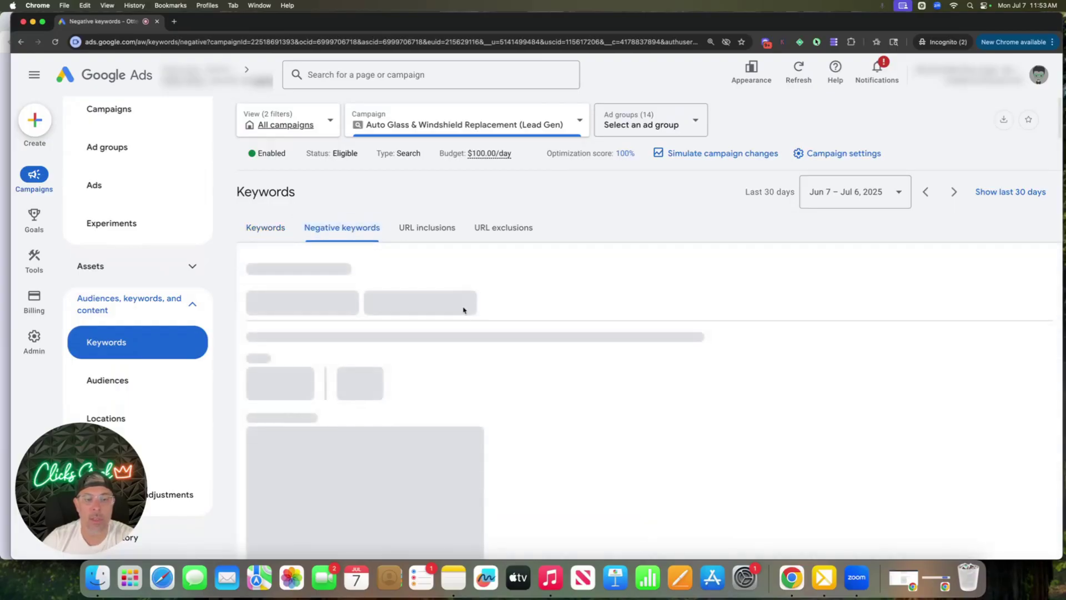
scroll(465, 310, "down", 3)
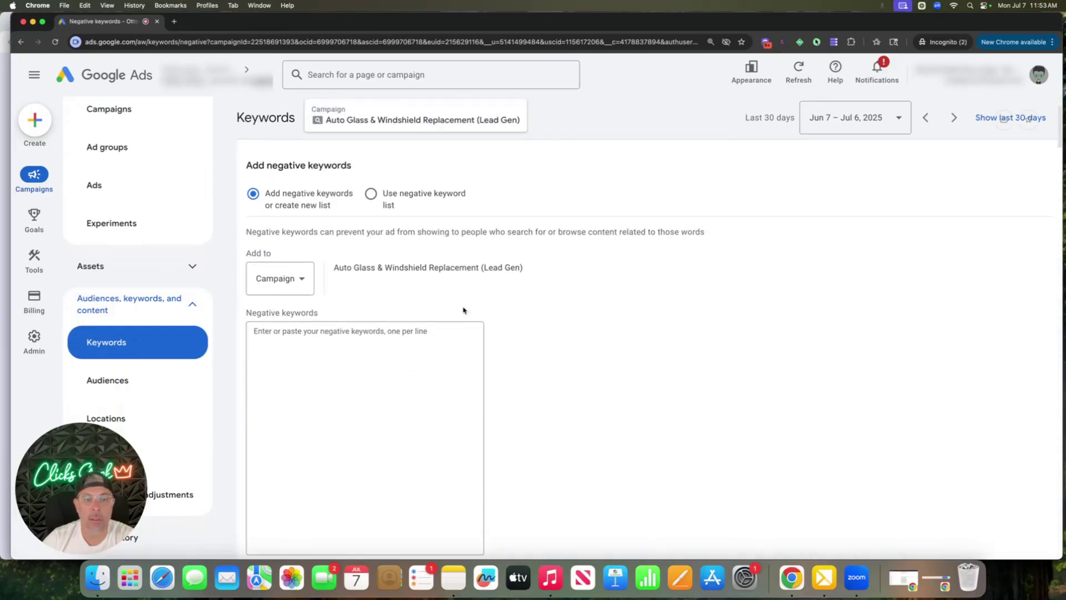
Step: Copy all phrase-match keywords from Keywordme, paste them as campaign negative keywords, and save them
left_click(833, 42)
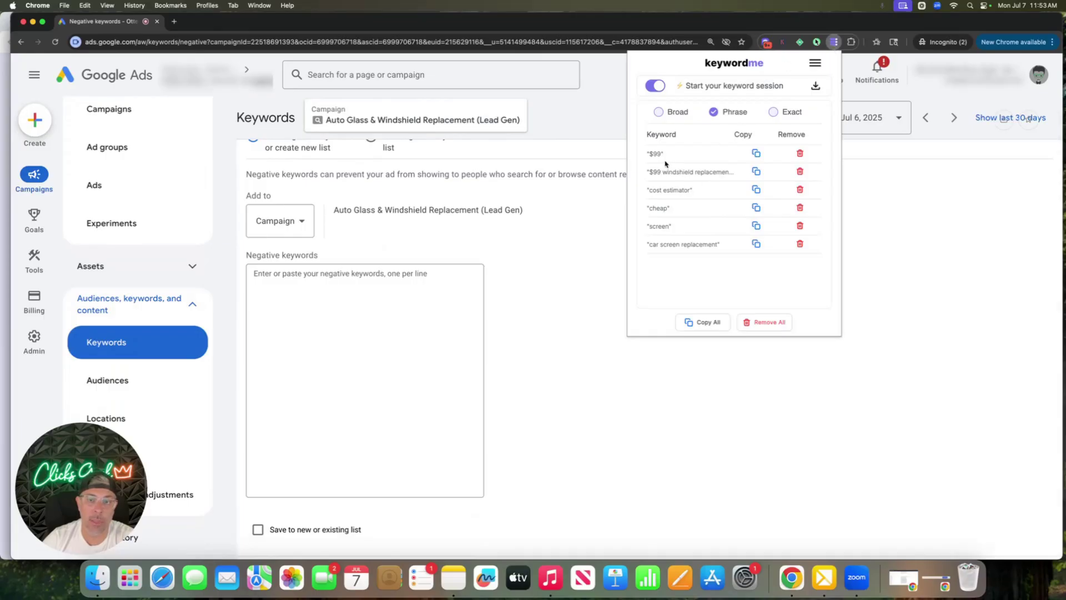
left_click(703, 322)
left_click(328, 296)
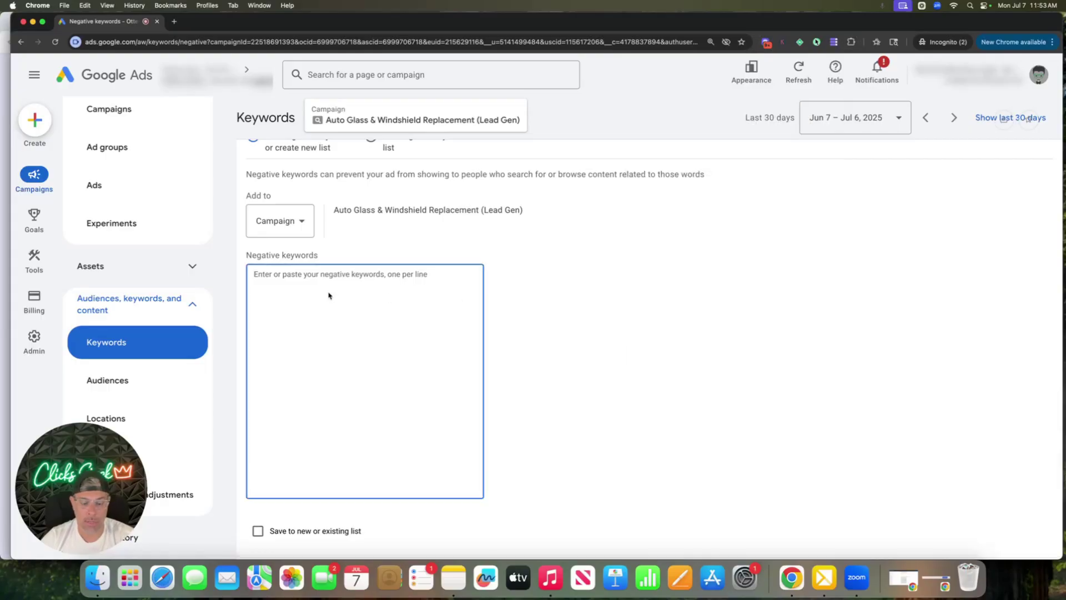
key("super+v")
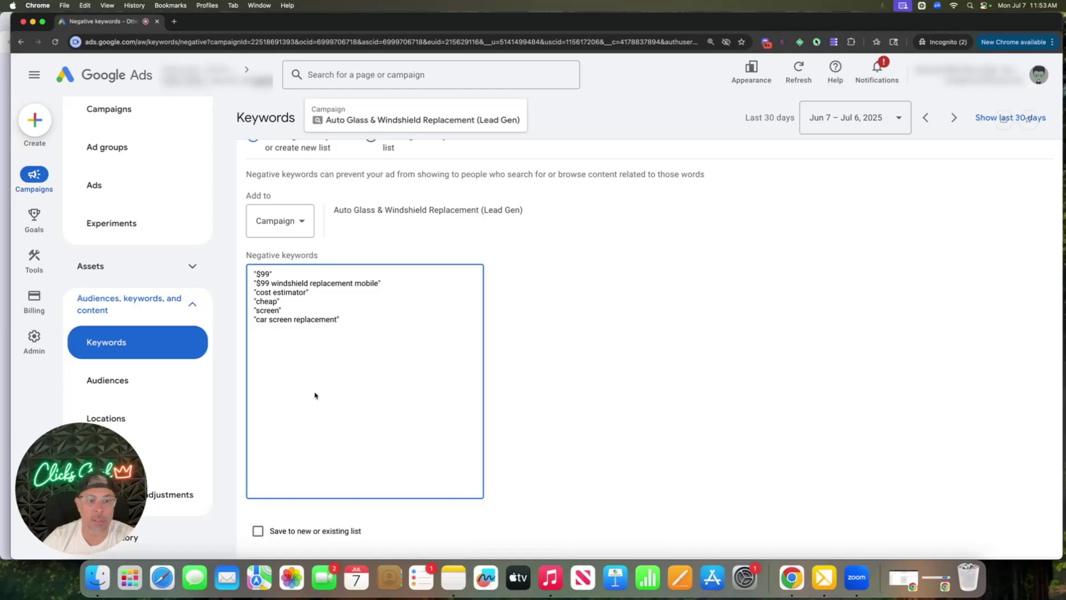
scroll(316, 396, "down", 2)
left_click(271, 472)
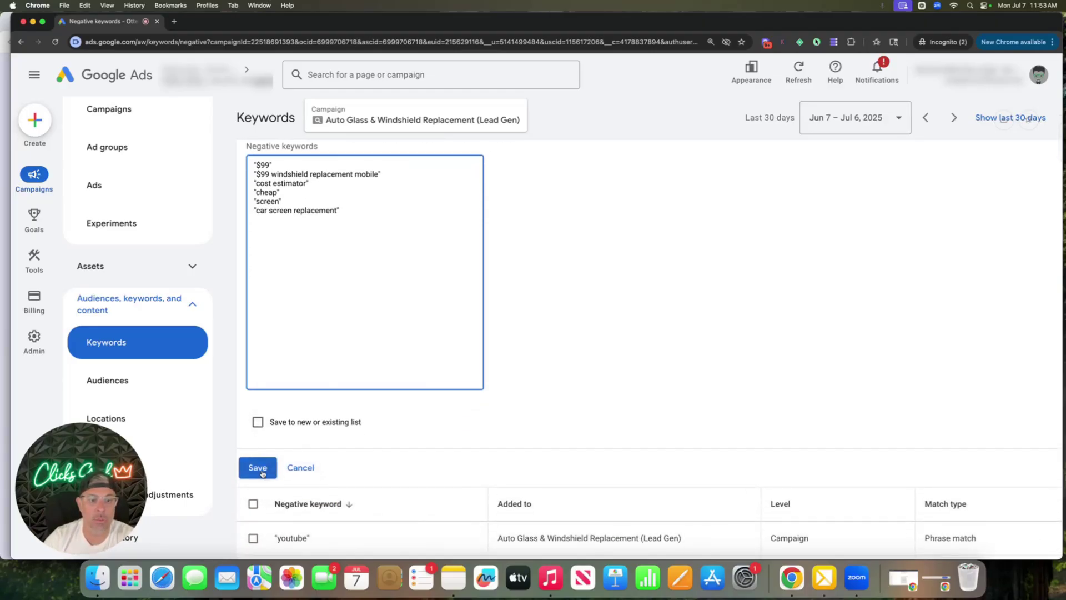
scroll(356, 341, "up", 3)
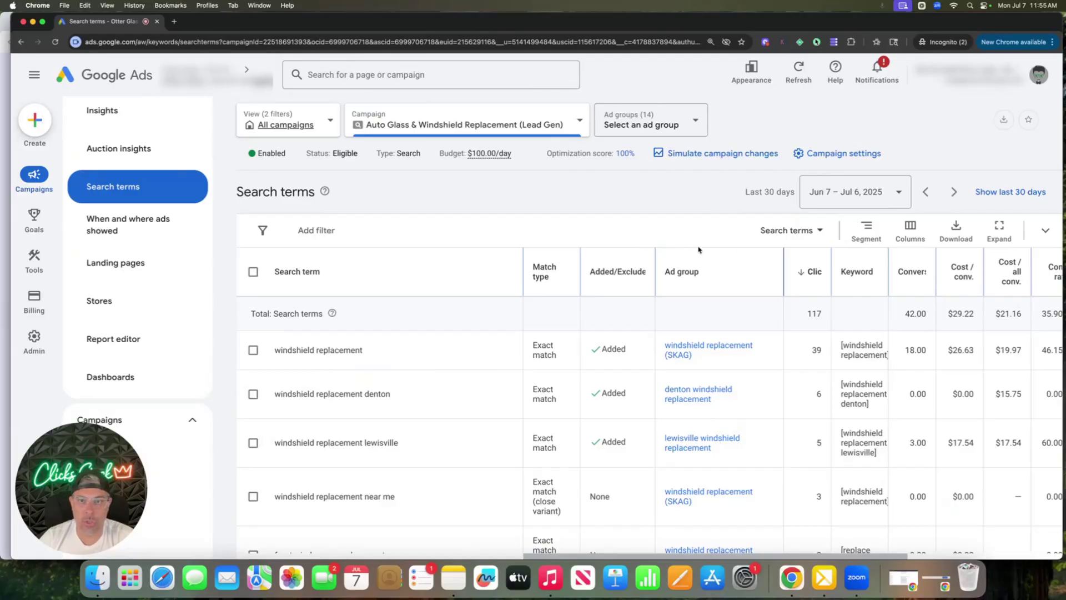
Step: Check the Keywordme list on the Search terms report, then sort the search terms by conversions in descending order
left_click(834, 42)
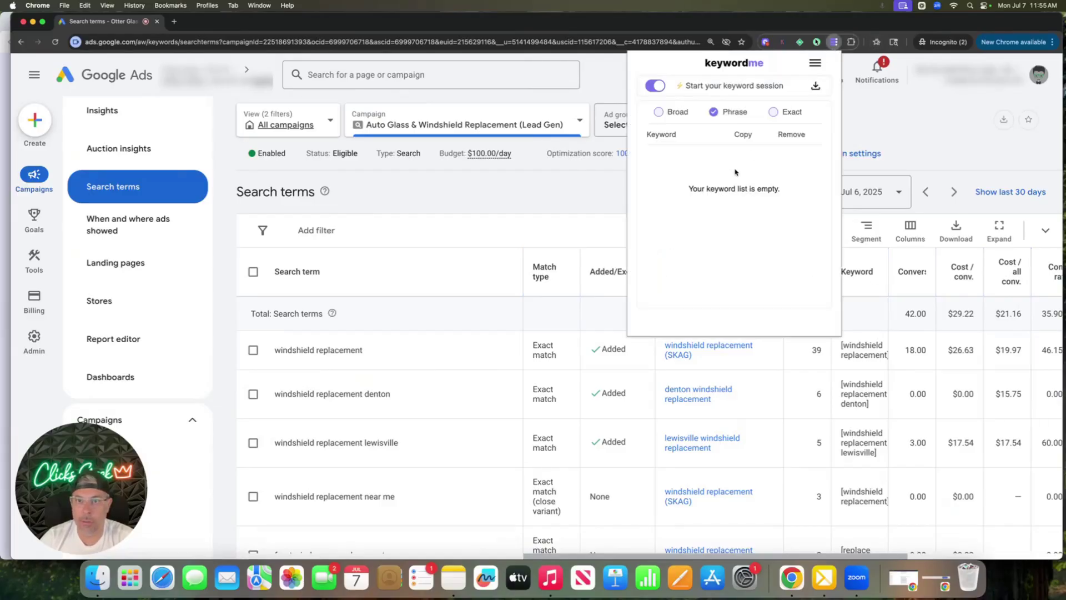
left_click(653, 431)
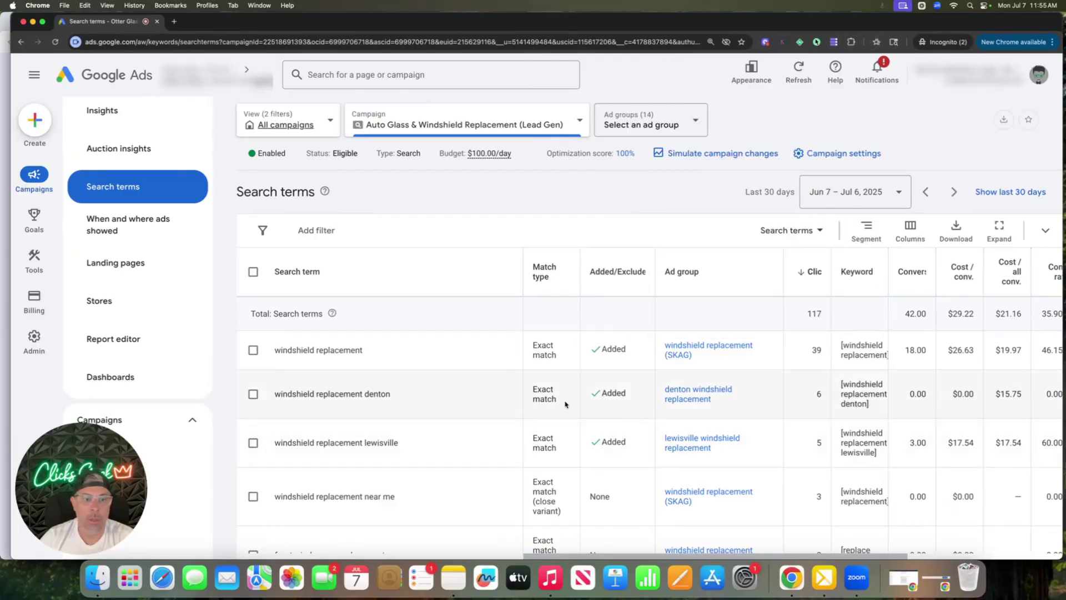
scroll(550, 400, "right", 5)
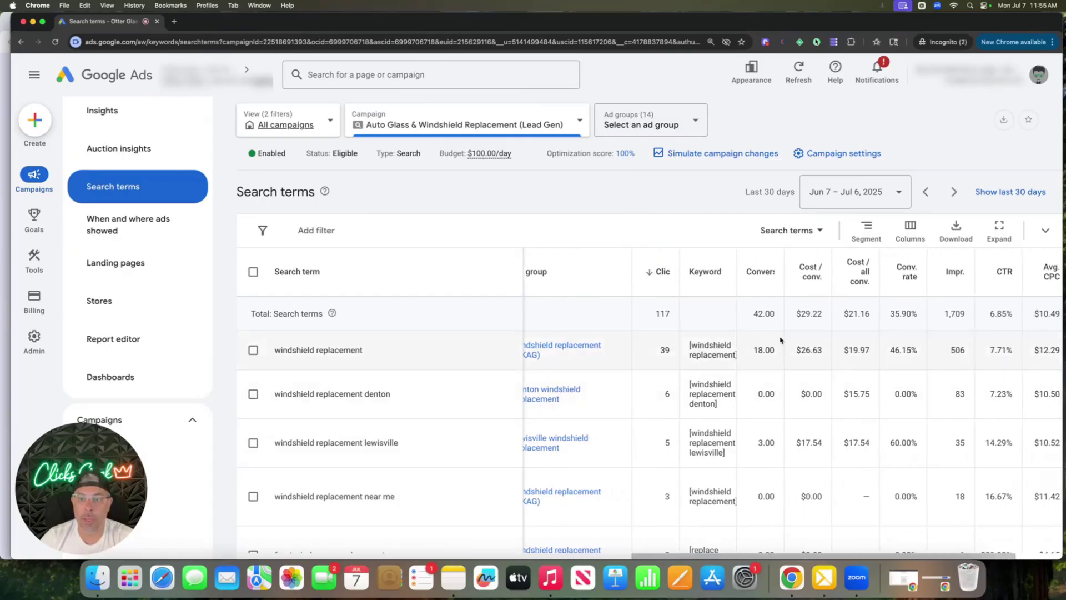
left_click(764, 271)
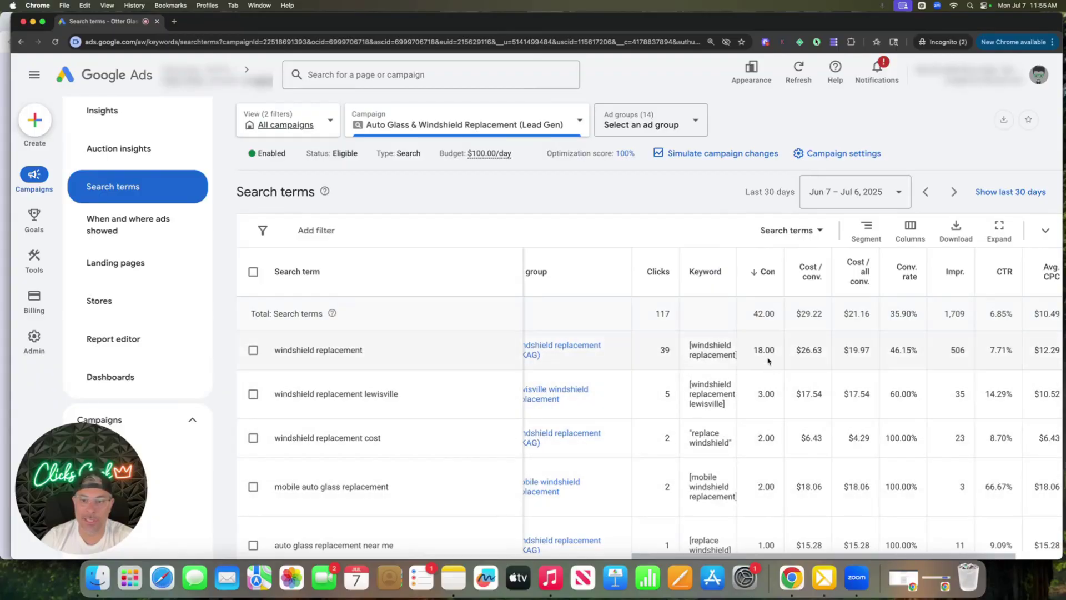
scroll(757, 444, "left", 5)
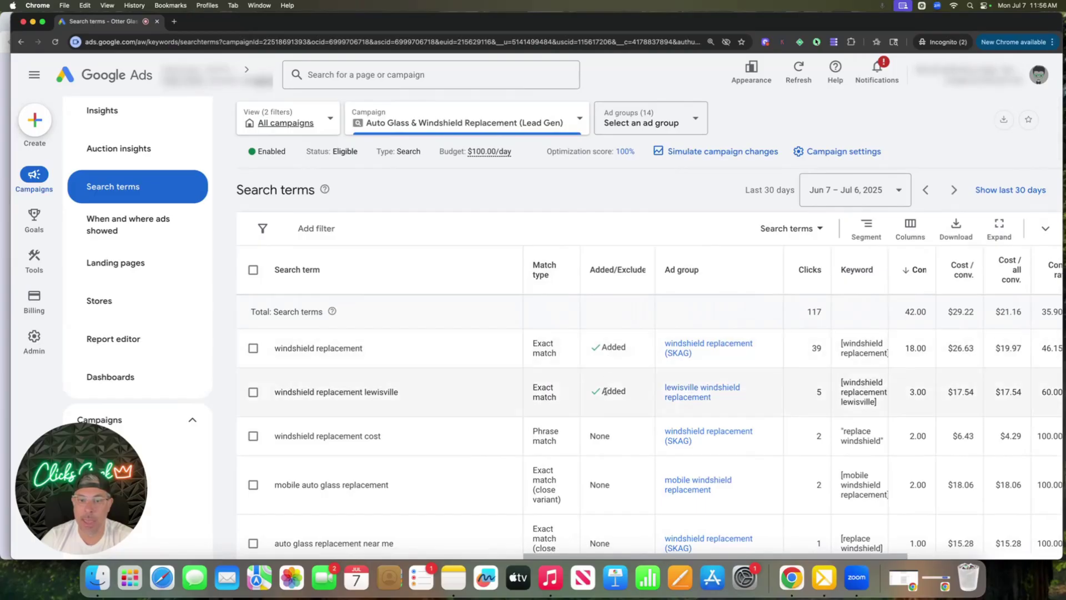
Step: Select the converting search terms "windshield replacement cost" and "mobile auto glass replacement", collecting both in Keywordme
scroll(660, 387, "down", 1)
scroll(659, 387, "down", 3)
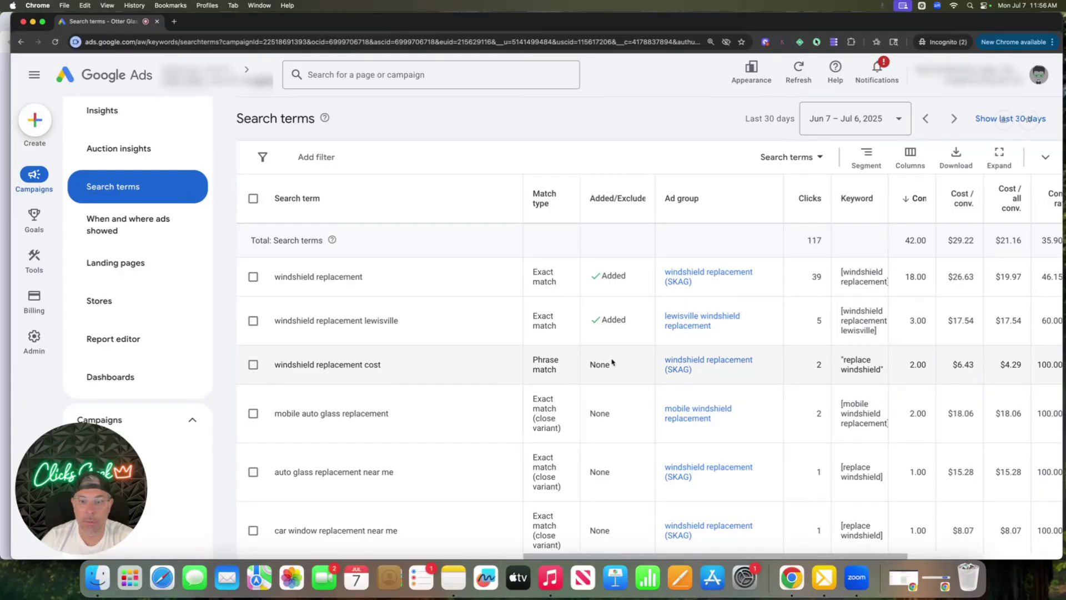
left_click(253, 364)
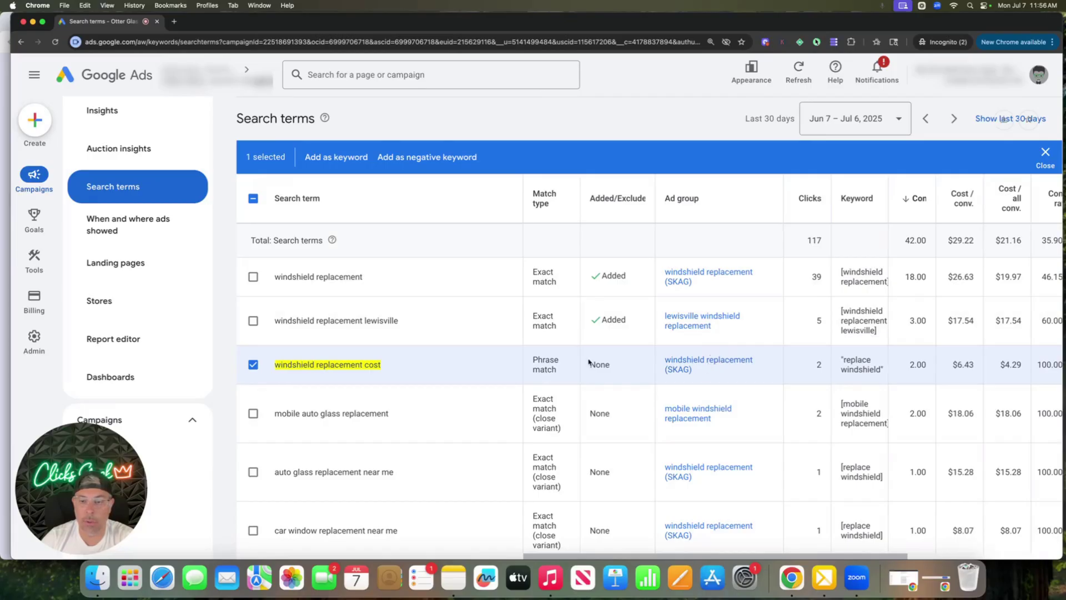
scroll(508, 365, "down", 1)
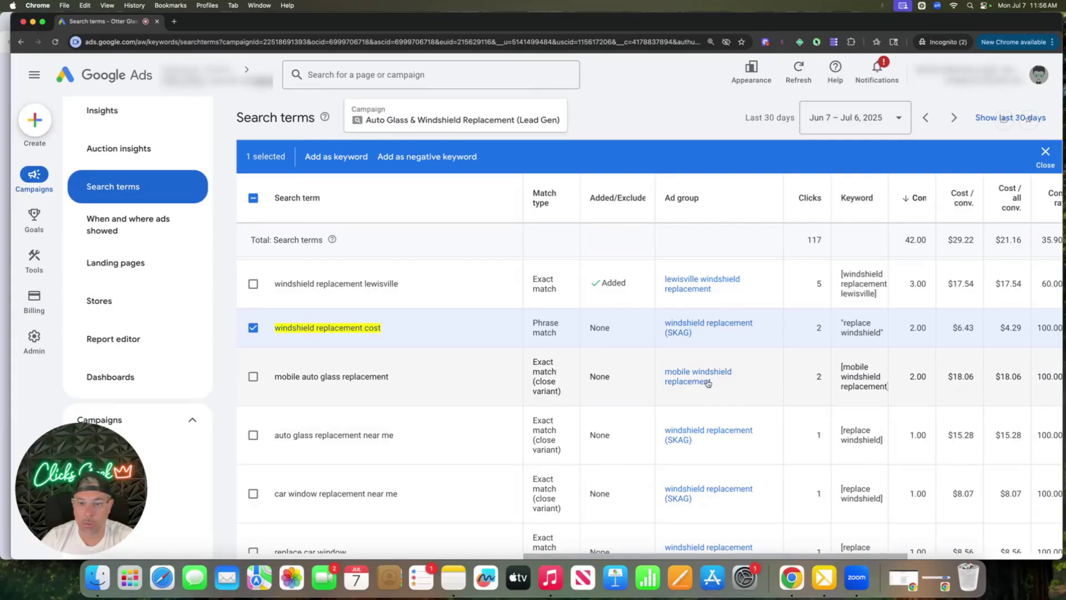
scroll(708, 384, "down", 1)
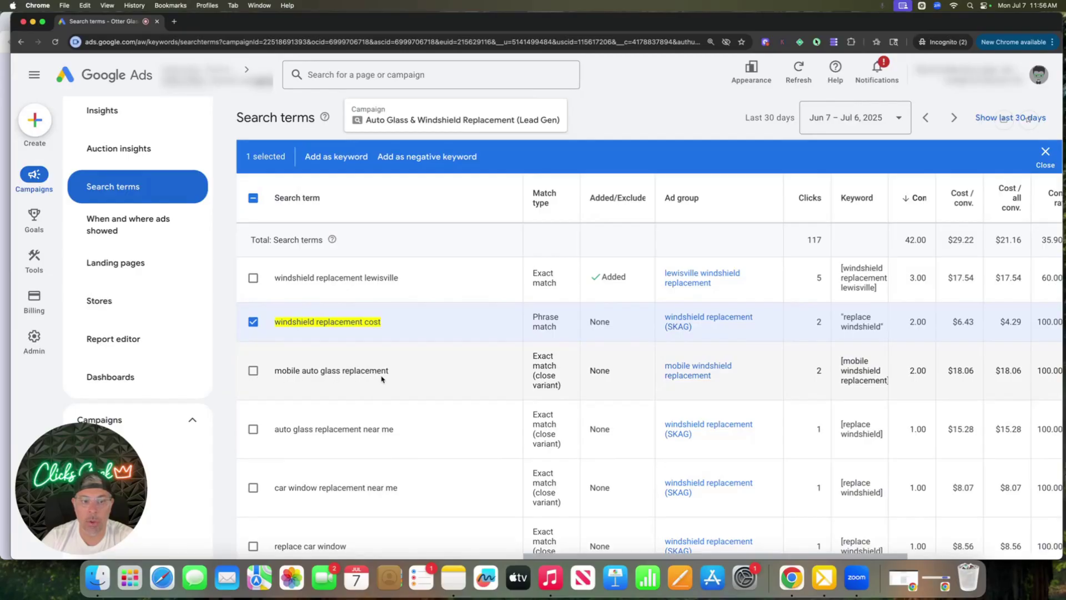
left_click(253, 371)
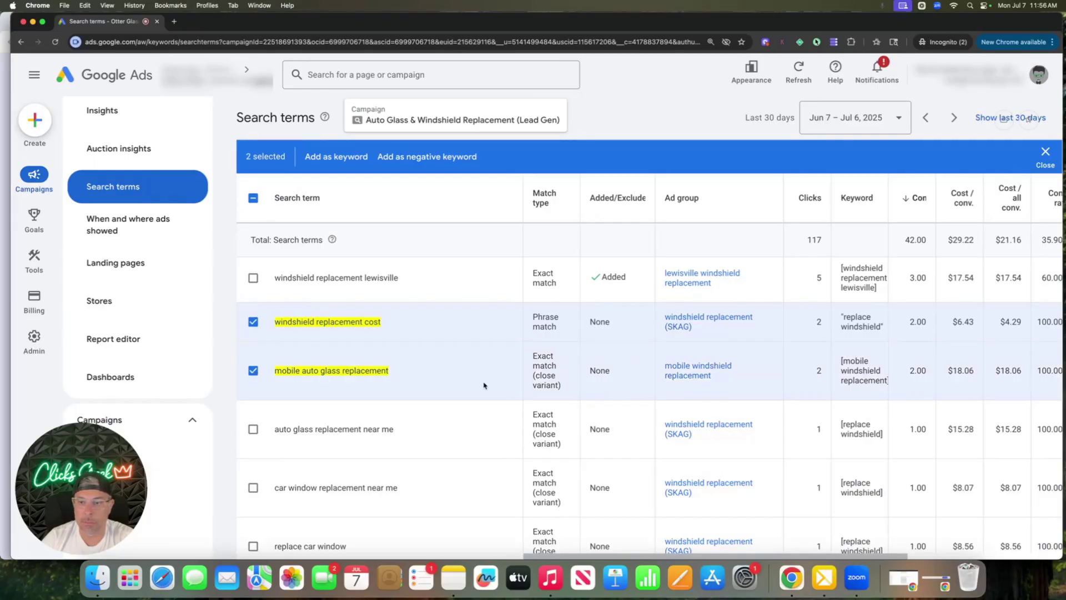
Step: Review the single-conversion search terms and select "windshield replacement near me", collecting it in Keywordme
scroll(607, 389, "down", 2)
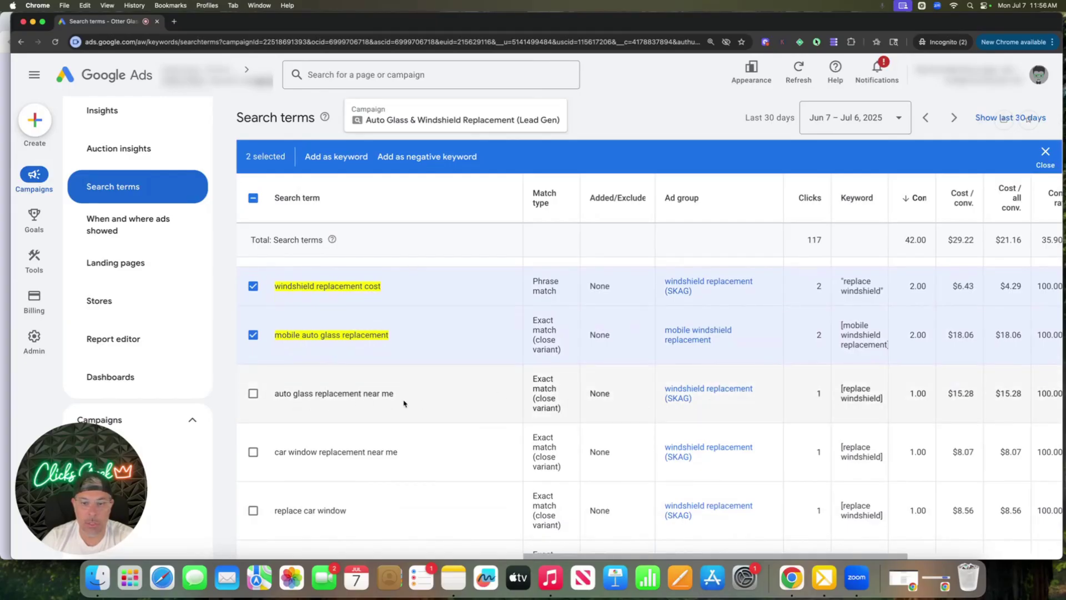
scroll(654, 423, "down", 1)
scroll(653, 422, "down", 1)
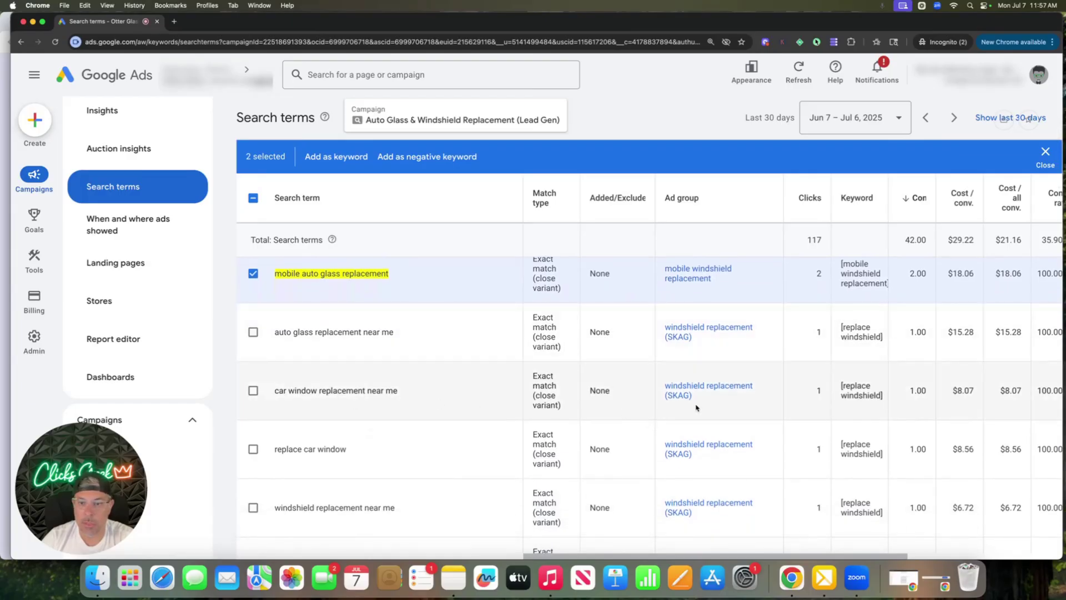
scroll(696, 408, "down", 3)
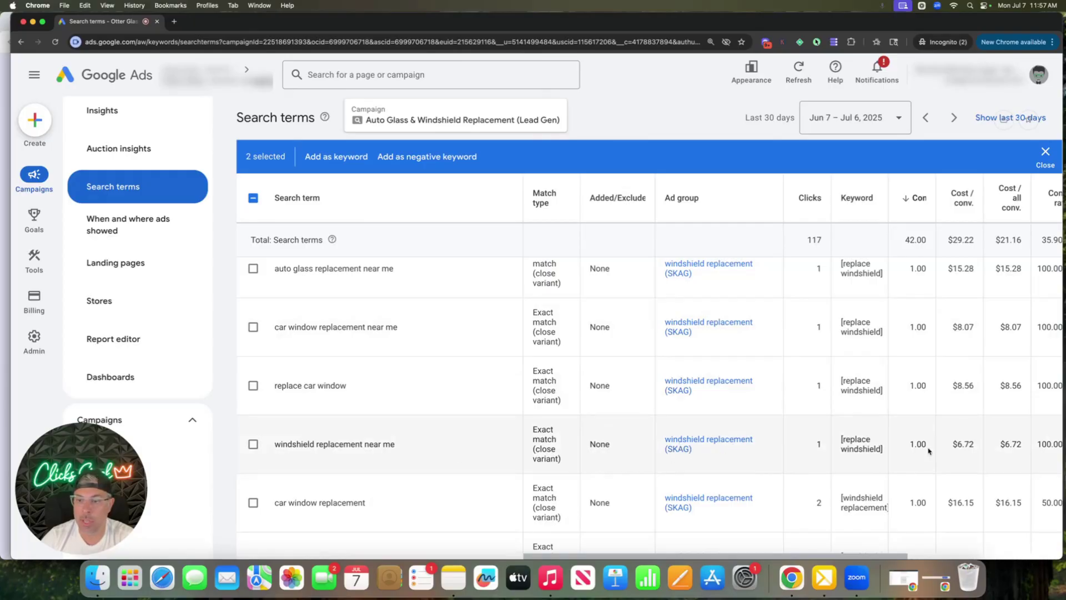
left_click(253, 444)
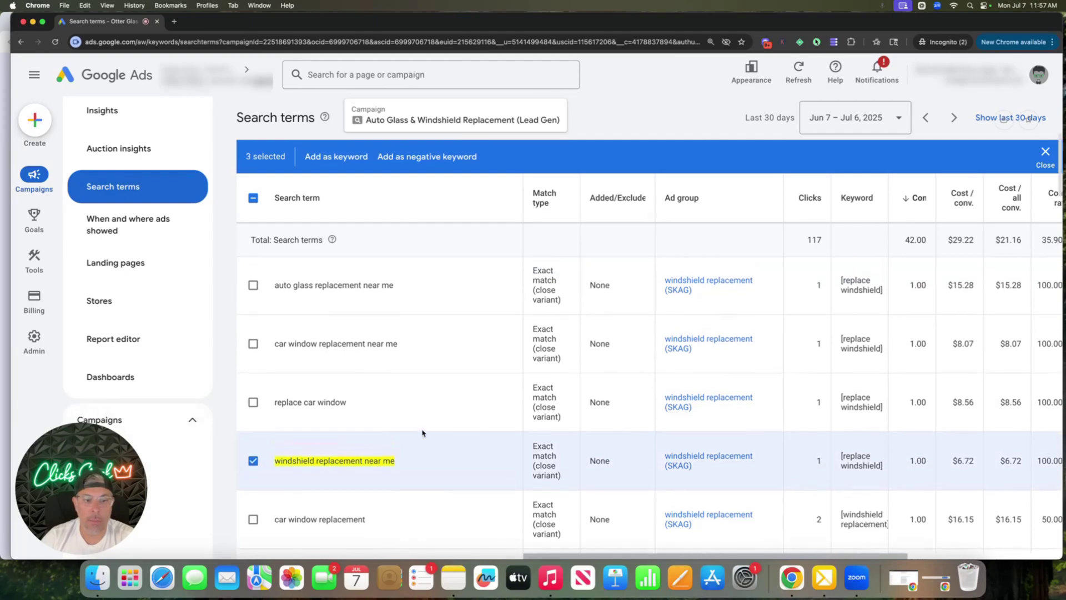
Step: Look over the marked search terms and deselect the "mobile auto glass replacement" row
scroll(423, 432, "up", 1)
scroll(409, 442, "up", 1)
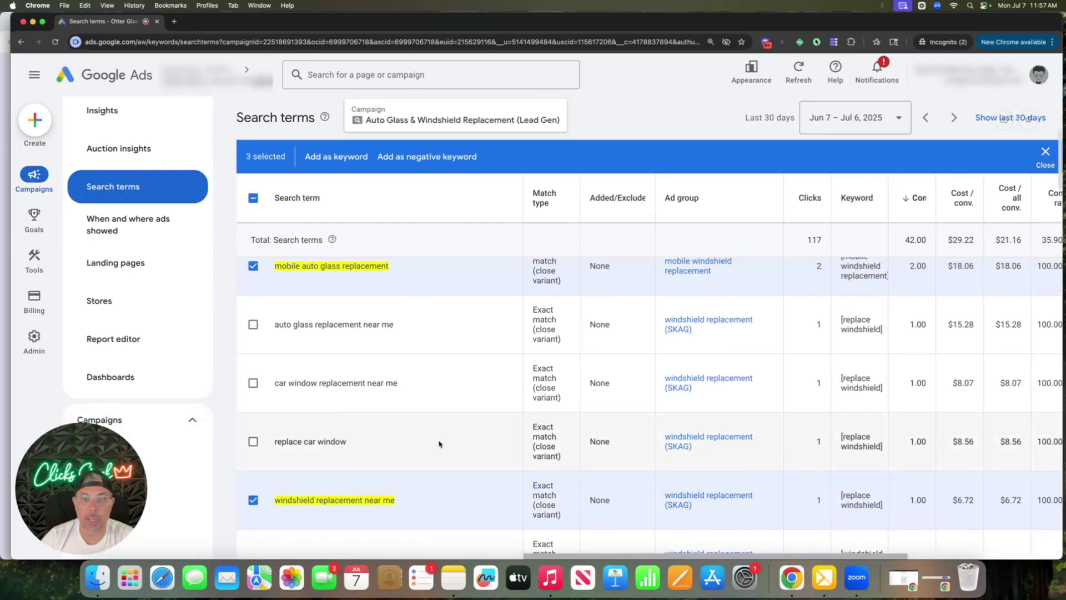
scroll(409, 442, "down", 1)
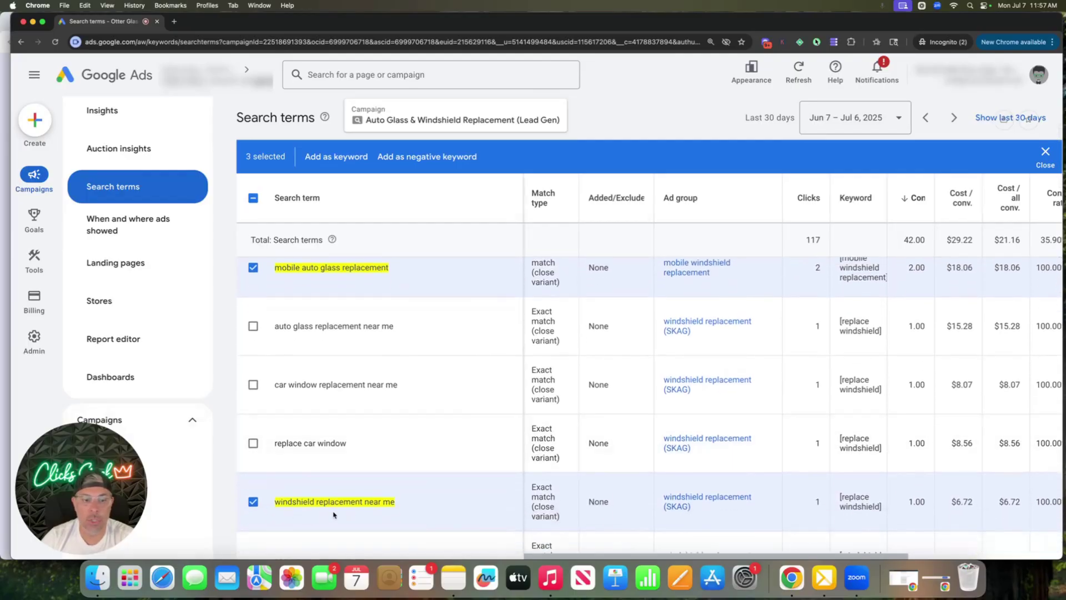
scroll(634, 512, "up", 4)
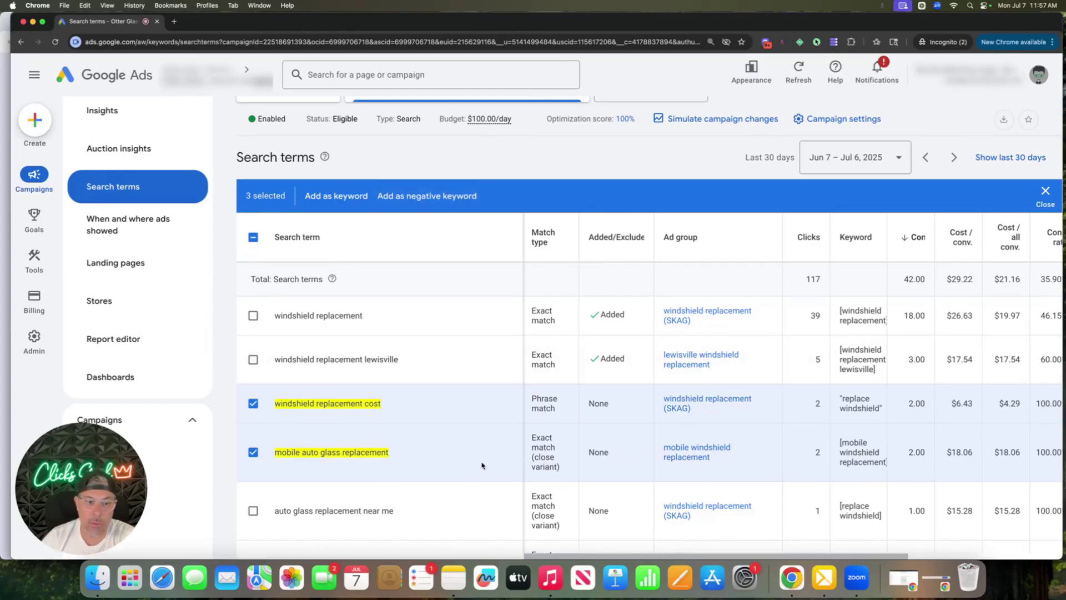
left_click(254, 452)
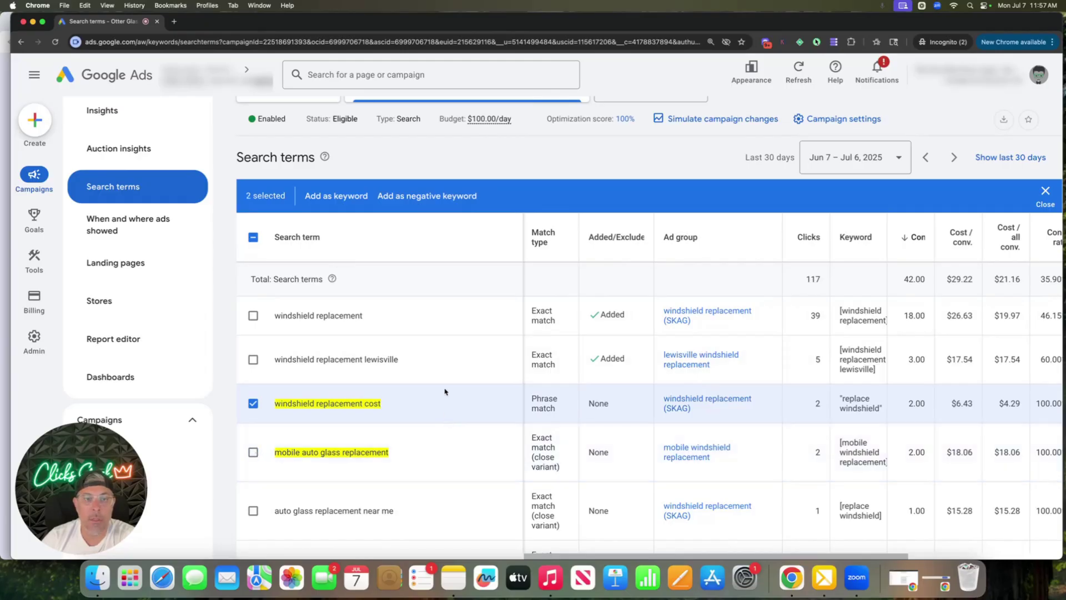
left_click(410, 204)
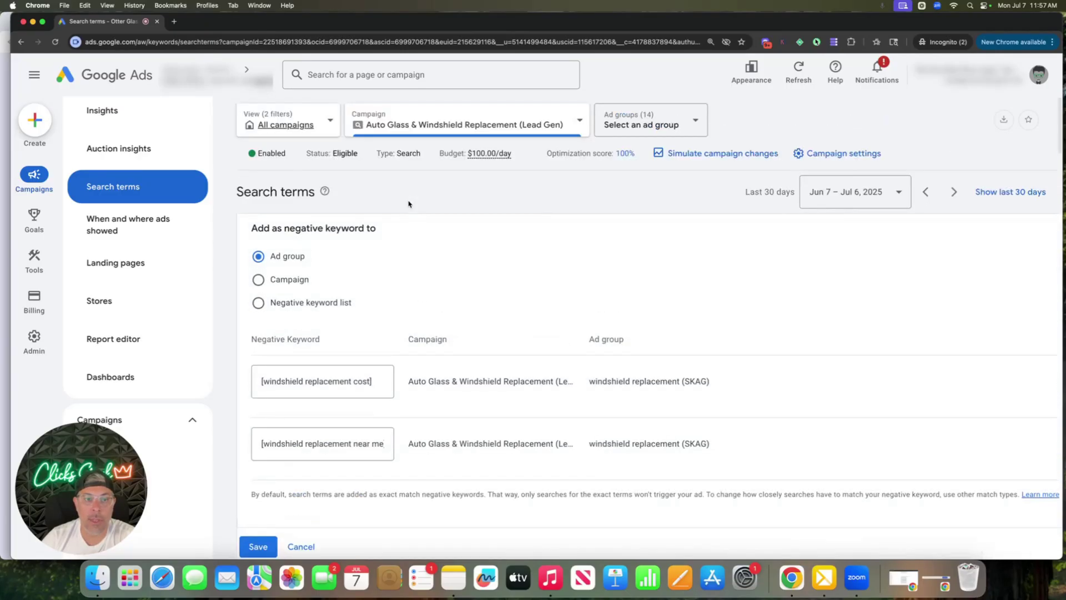
left_click(258, 279)
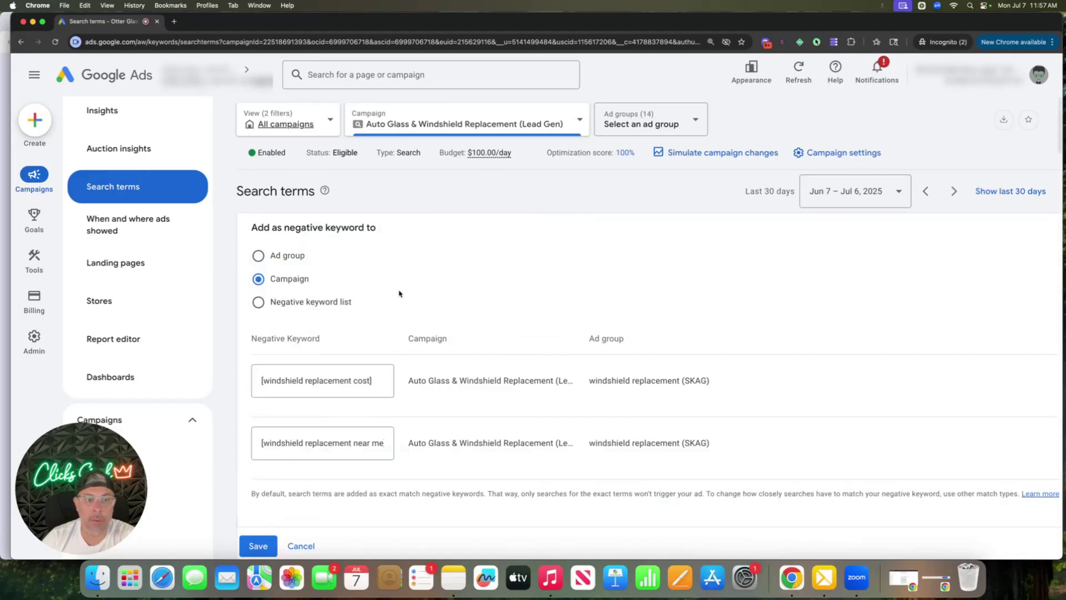
scroll(399, 294, "down", 1)
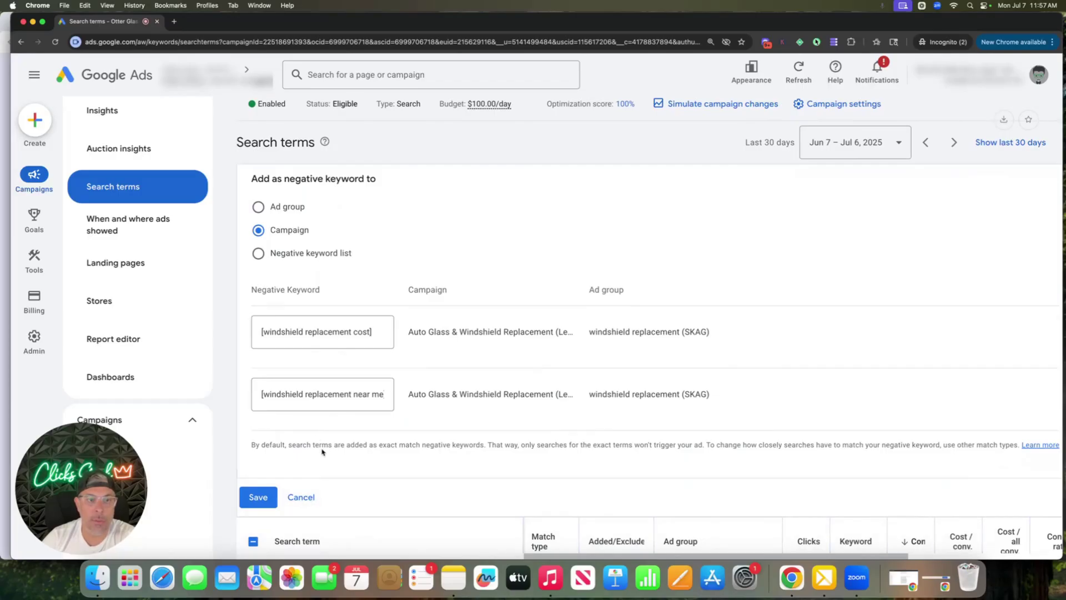
left_click(310, 499)
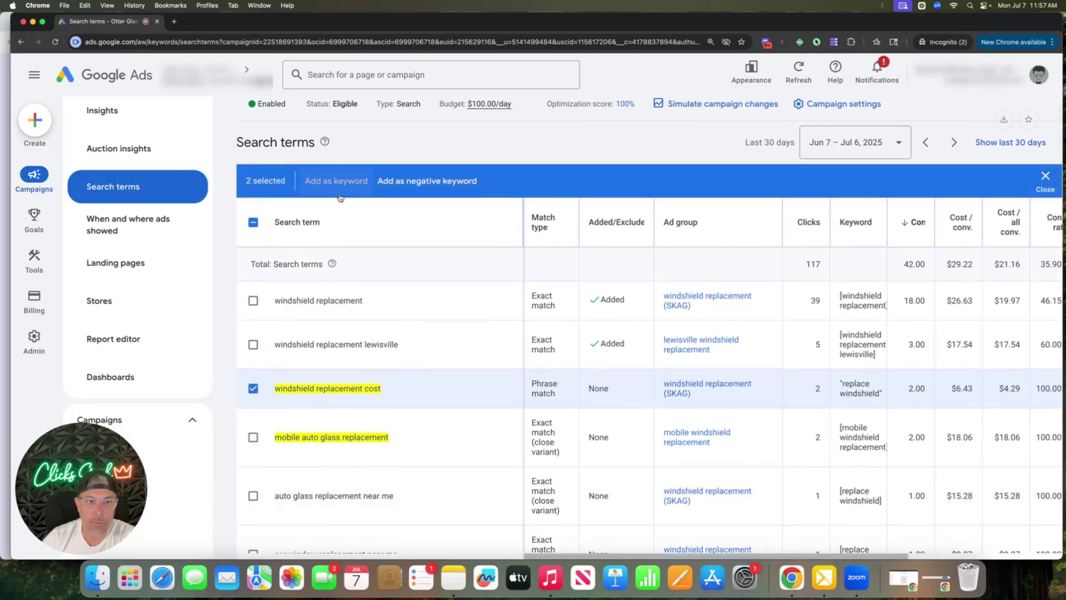
left_click(333, 180)
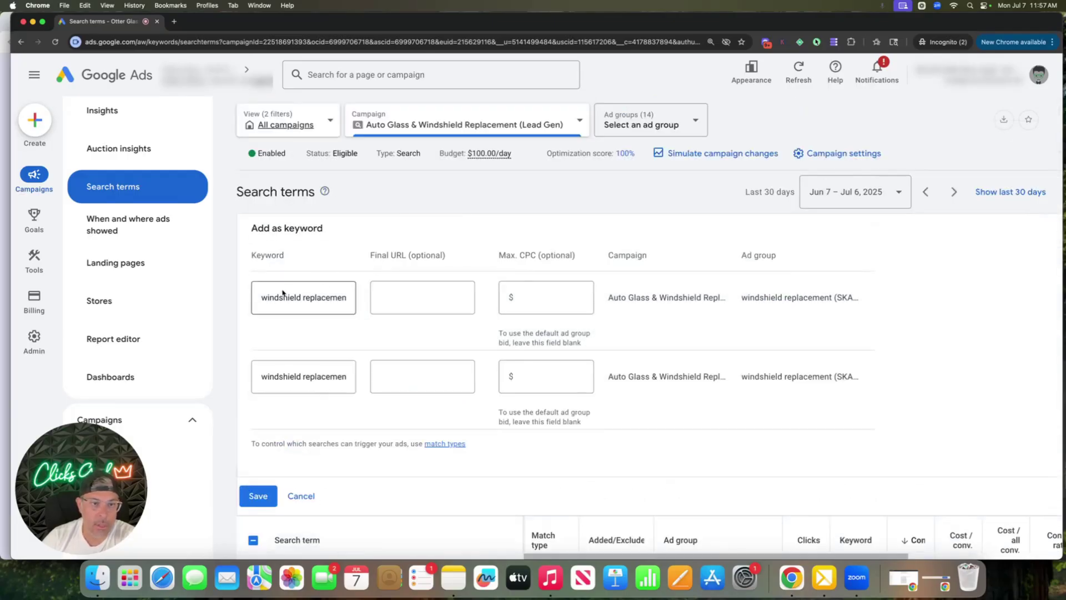
left_click(263, 296)
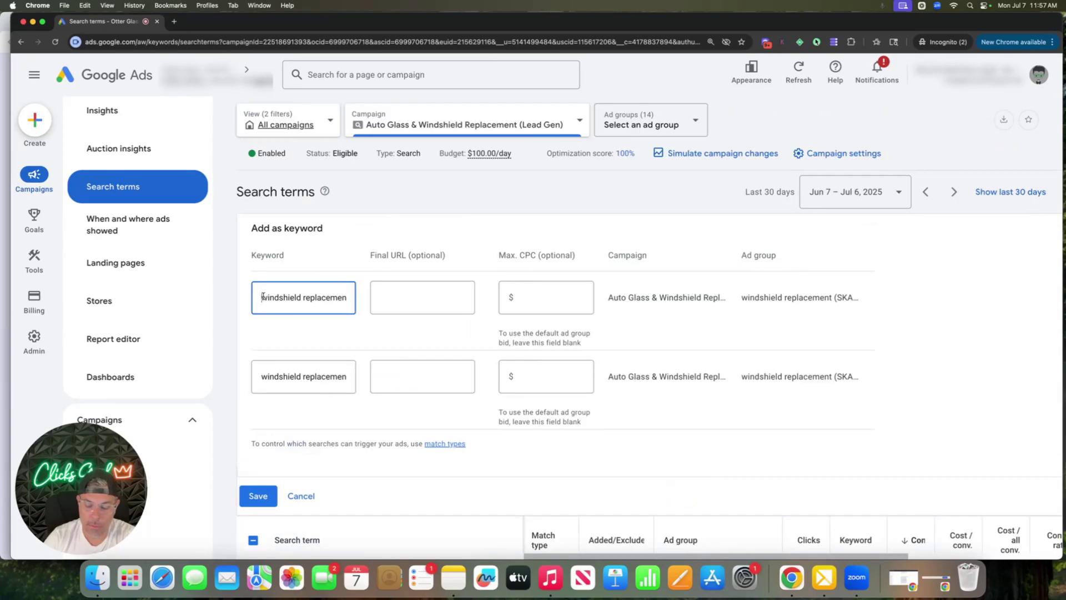
type("[")
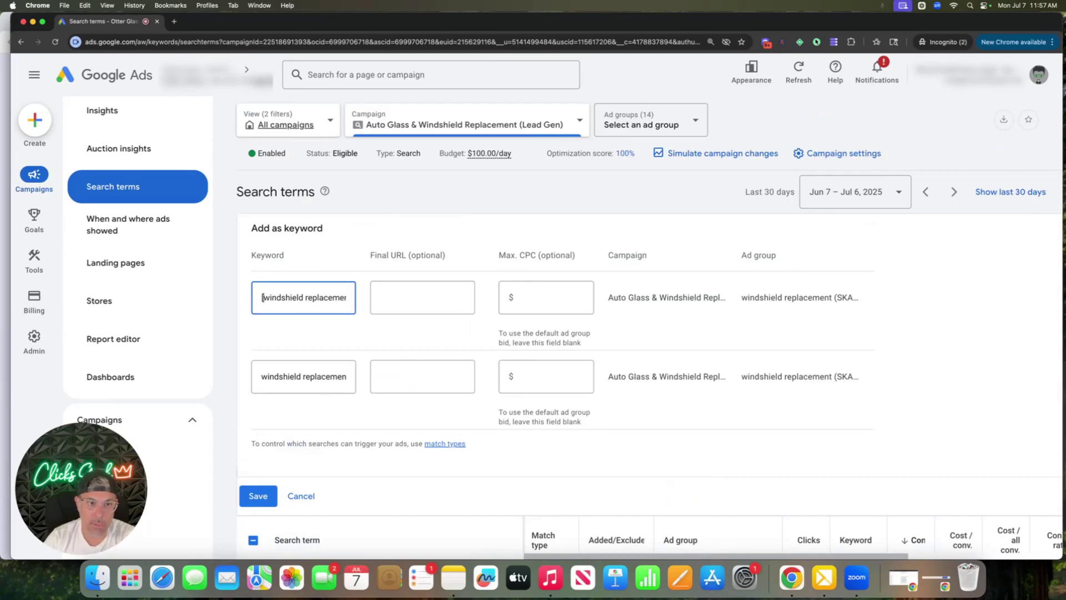
left_click(262, 376)
type("[")
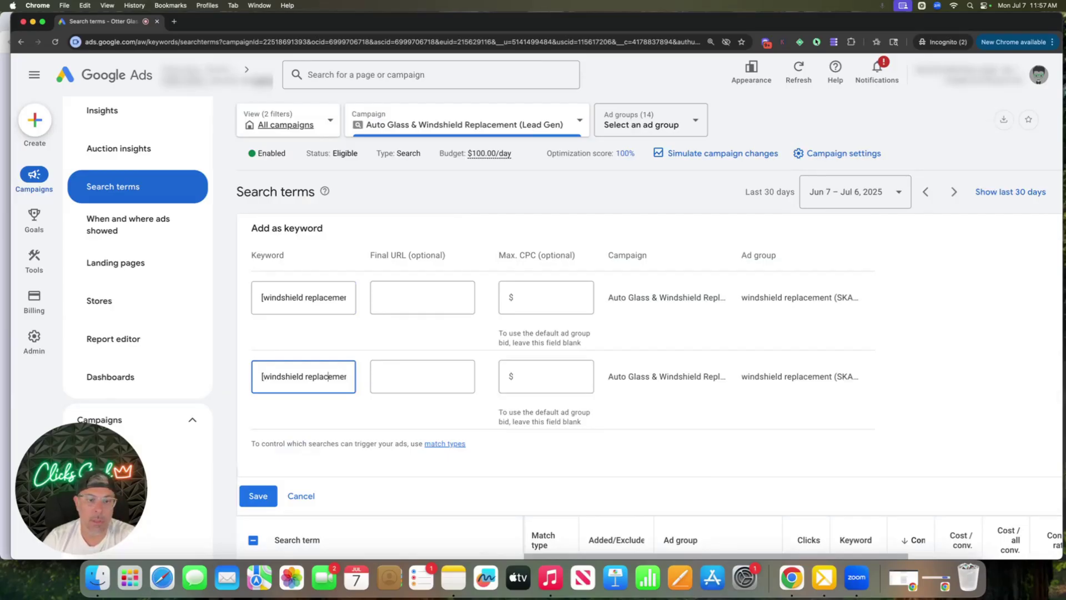
key("End")
type("]")
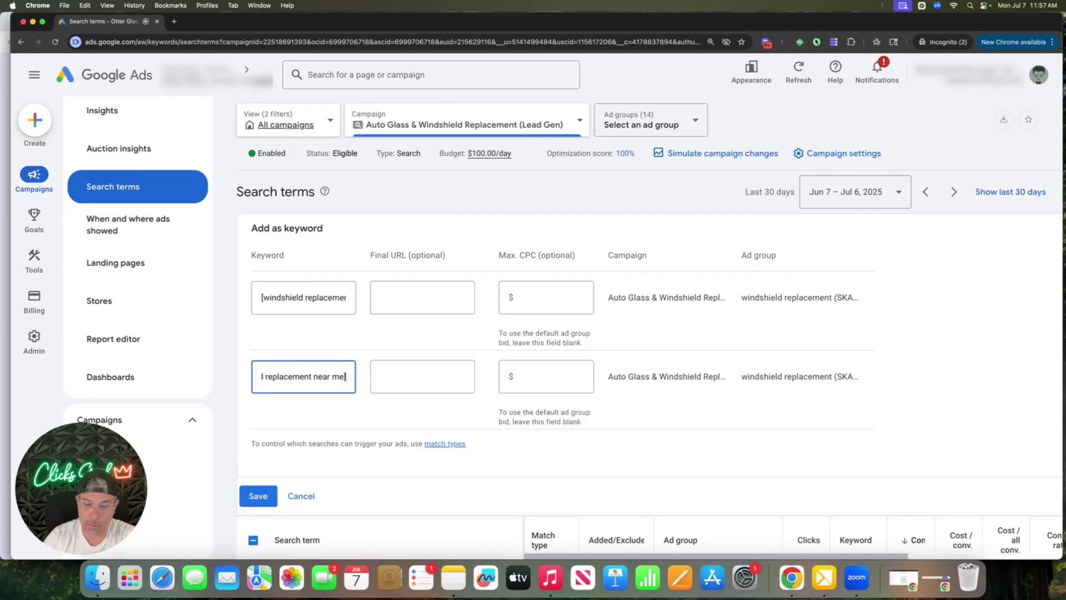
left_click(323, 297)
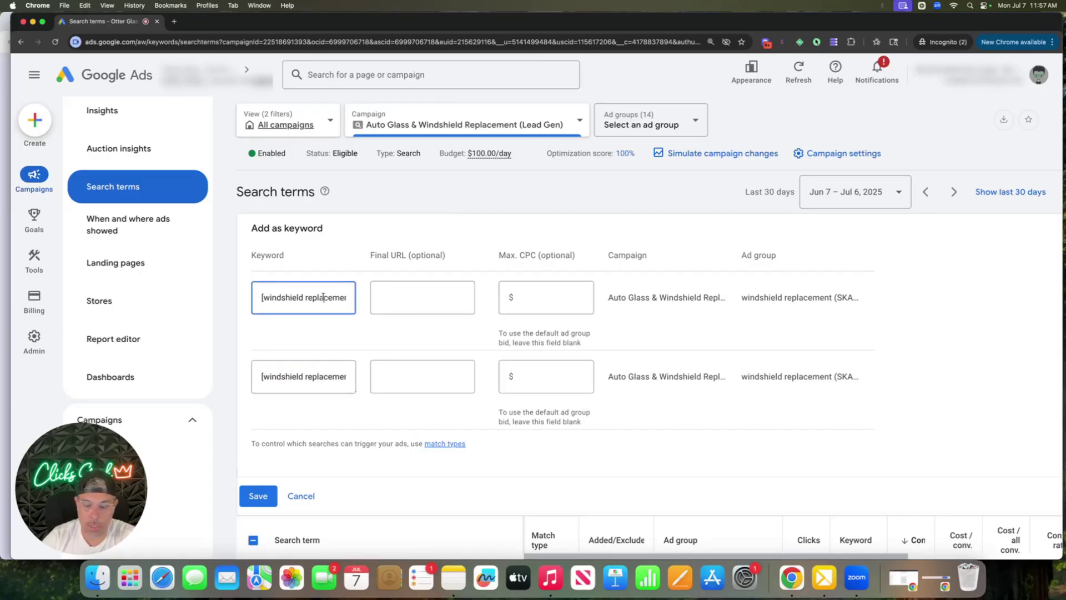
key("End")
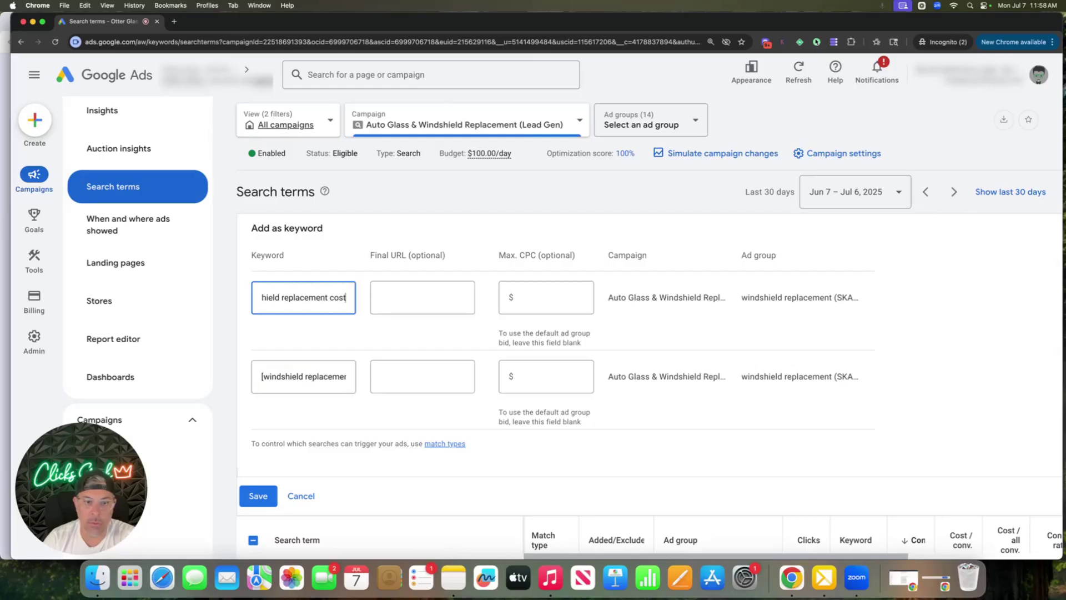
type("]")
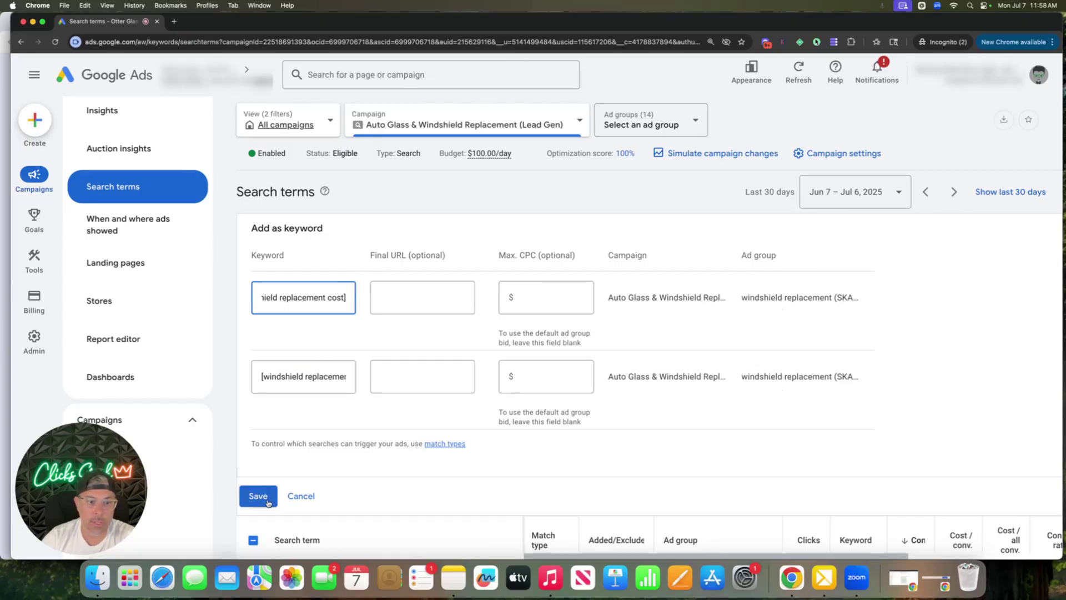
left_click(308, 496)
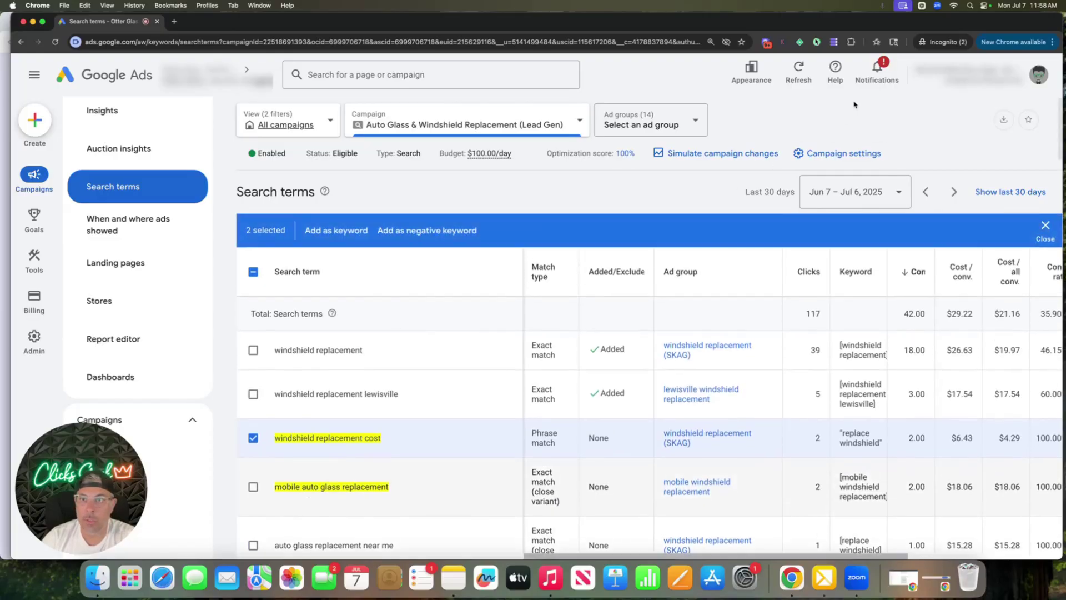
Step: In the Keywordme list, remove "mobile auto glass replacement", enable Exact alongside Phrase match, and copy all the keywords
left_click(834, 42)
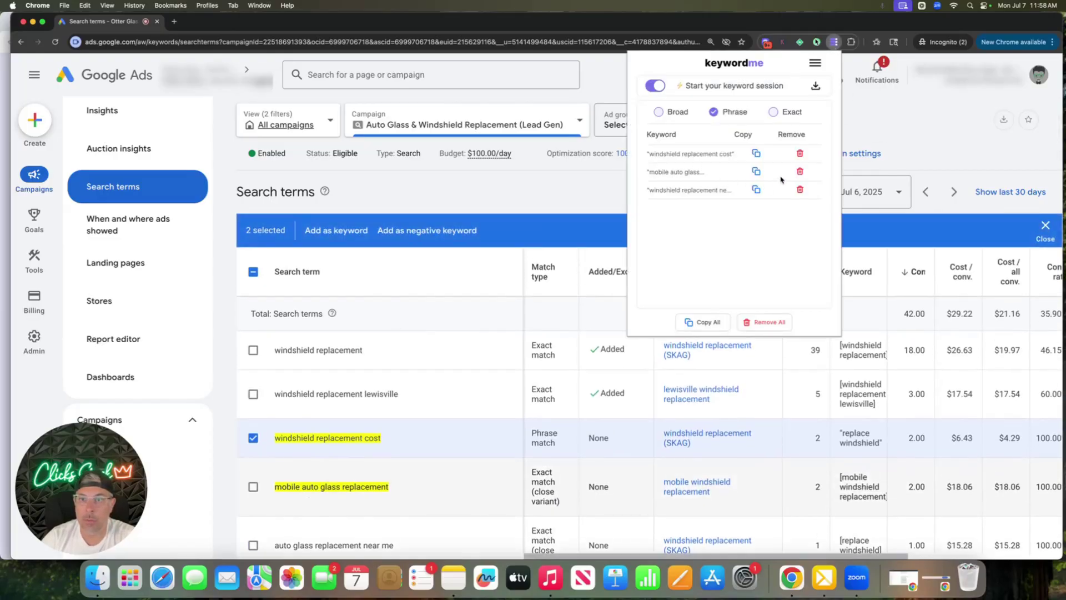
left_click(800, 172)
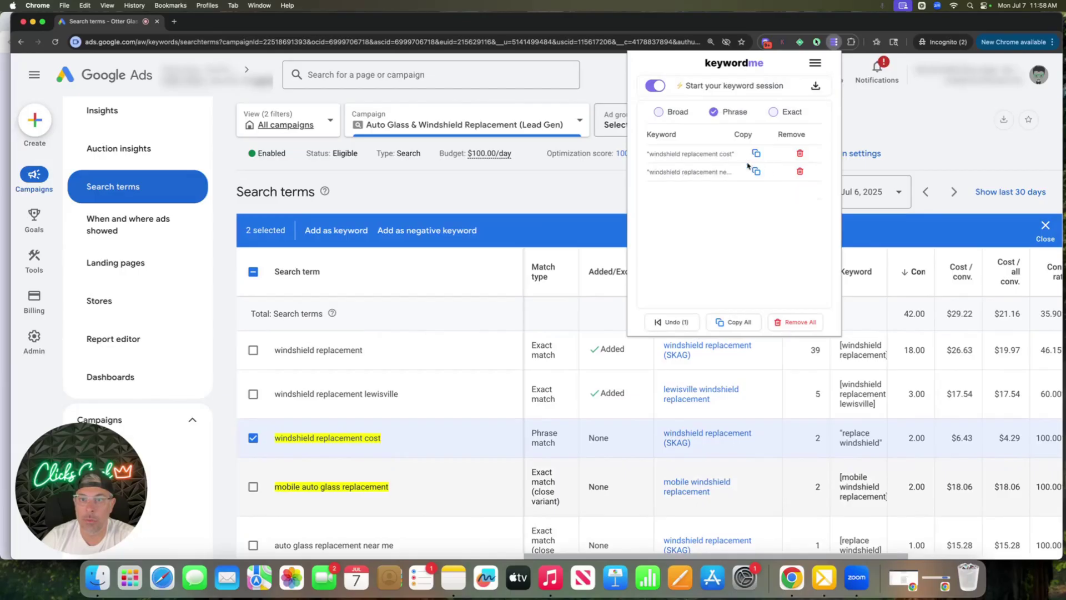
left_click(778, 116)
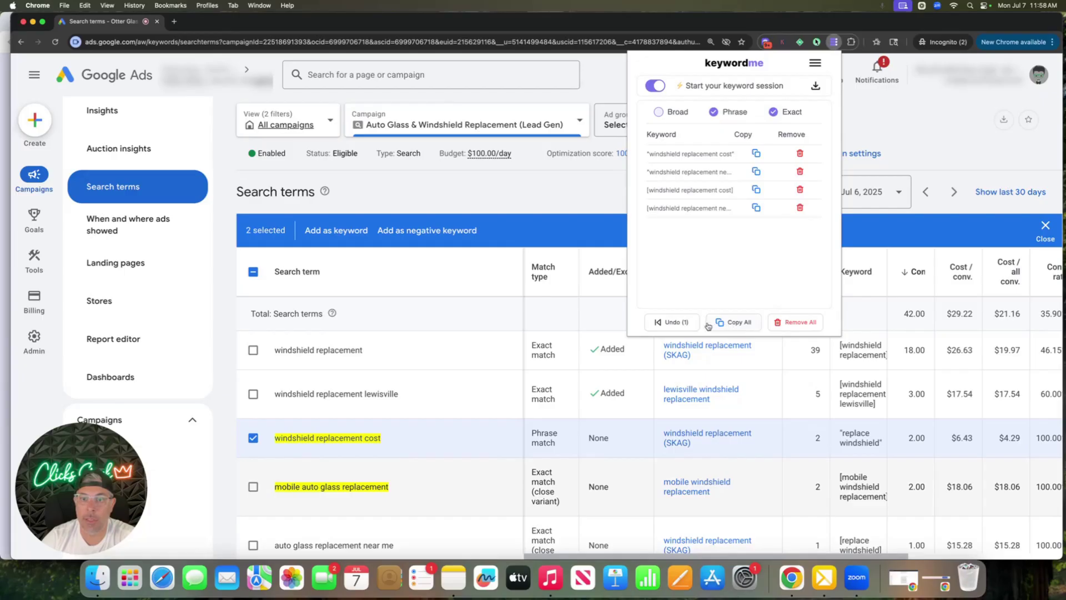
left_click(737, 324)
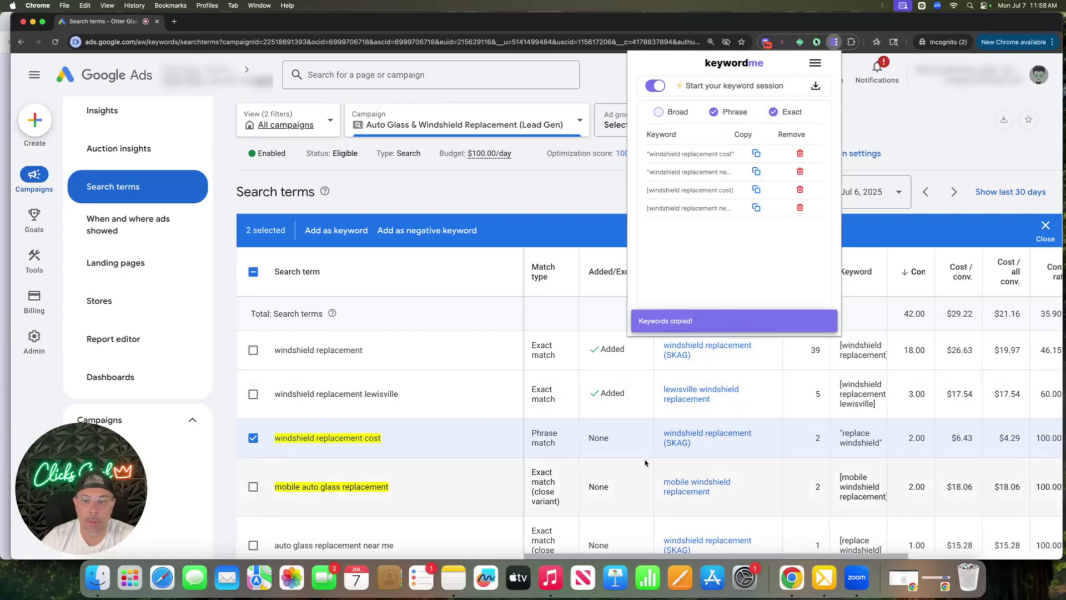
Step: Open the "windshield replacement (SKAG)" ad group and go to its Keywords page
left_click(685, 435)
double_click(683, 433)
left_click(687, 436)
mouse_move(34, 260)
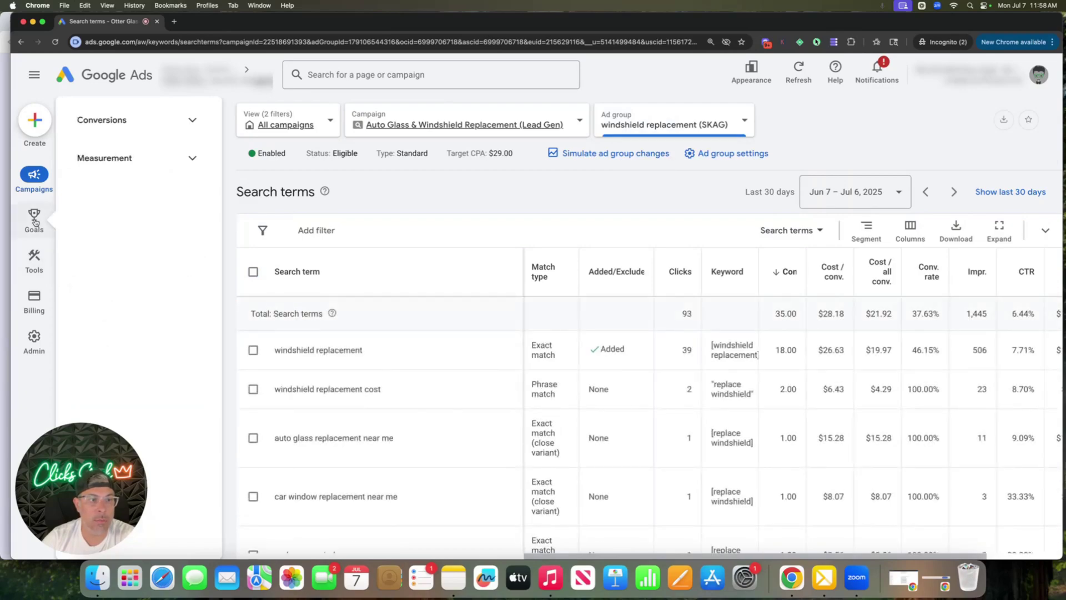
scroll(142, 334, "down", 4)
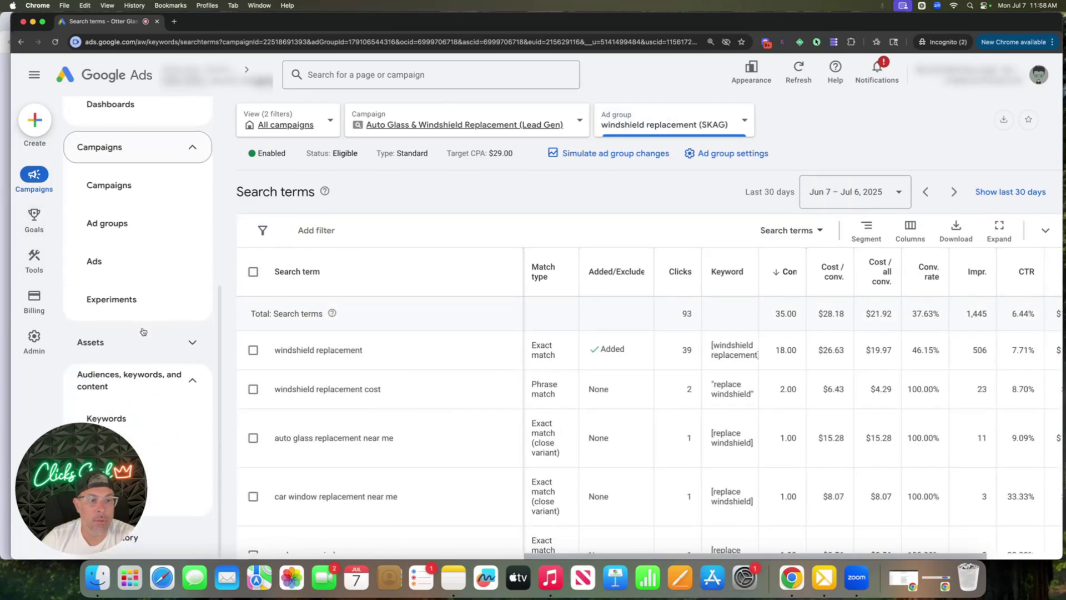
left_click(139, 420)
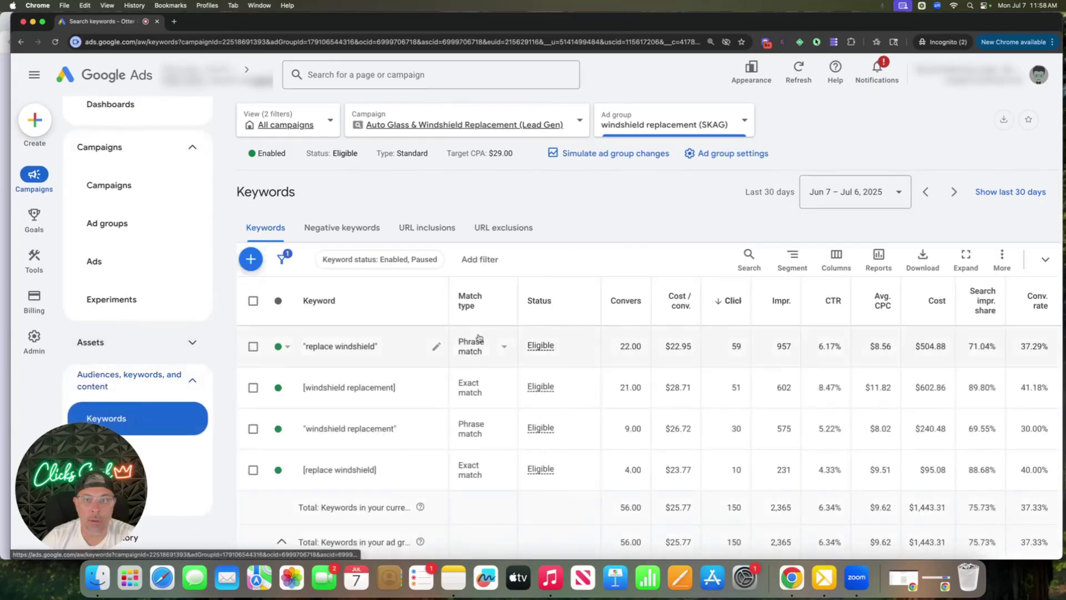
Step: Add "windshield replacement cost" and "windshield replacement near me" to the ad group as phrase and exact match keywords, pasting the copied list, and save
left_click(252, 259)
key("super+v")
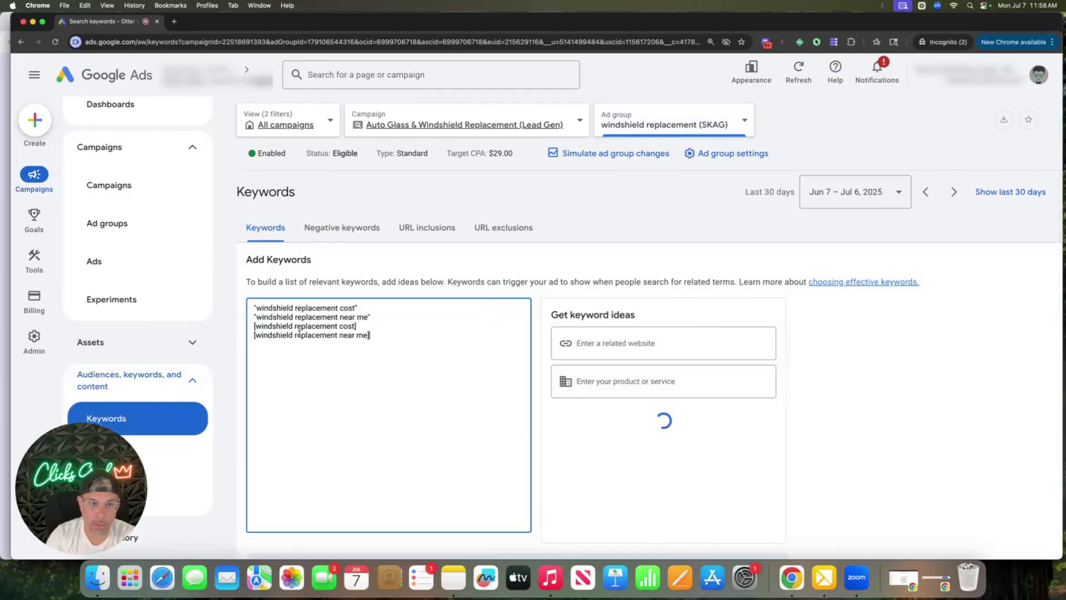
scroll(289, 401, "down", 2)
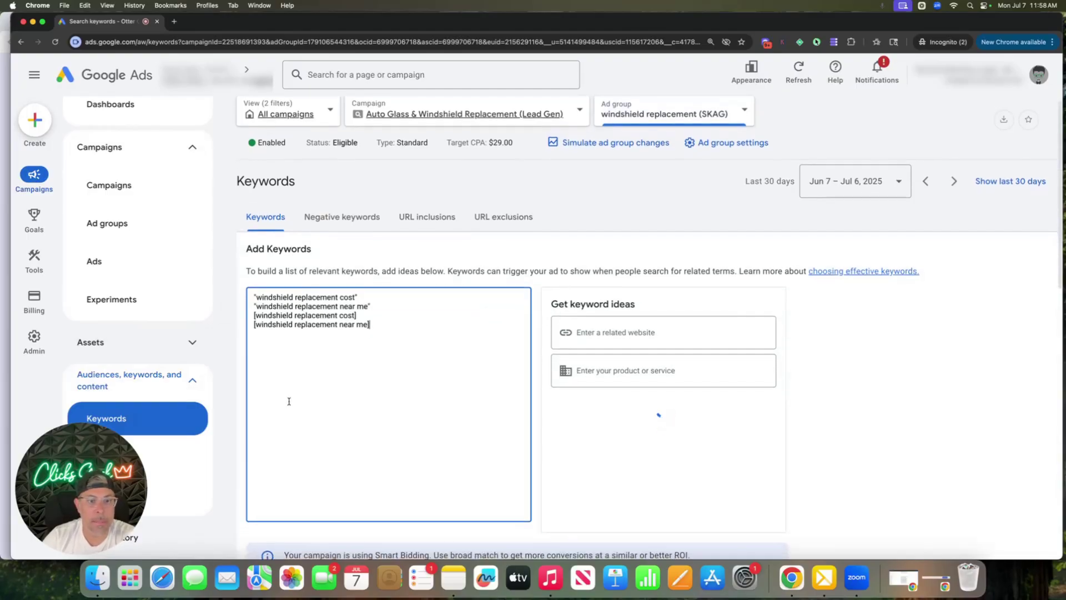
scroll(289, 401, "down", 2)
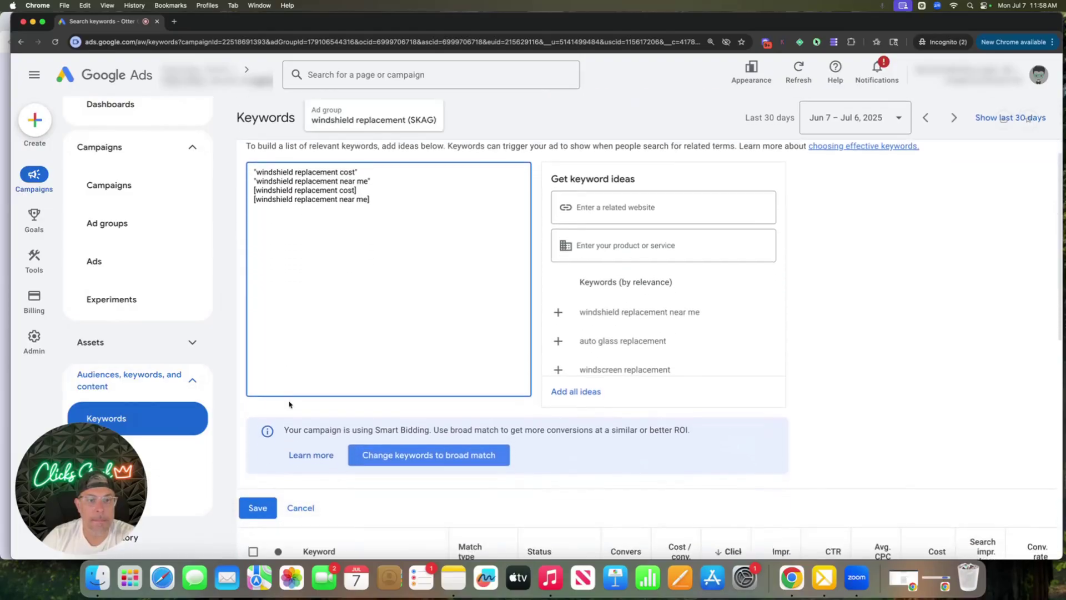
left_click(260, 506)
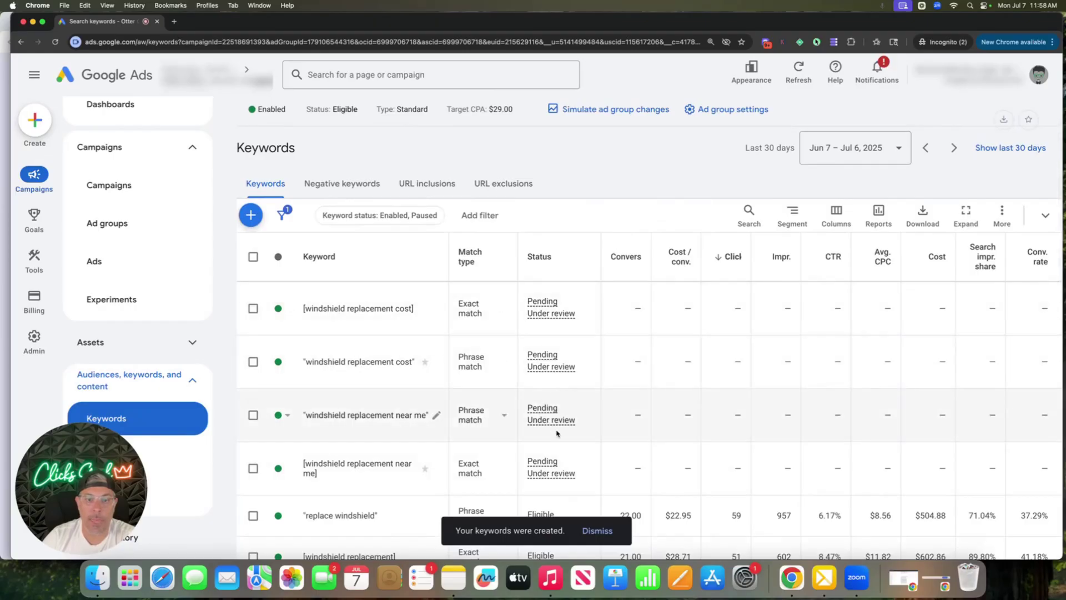
mouse_move(558, 472)
scroll(558, 473, "down", 1)
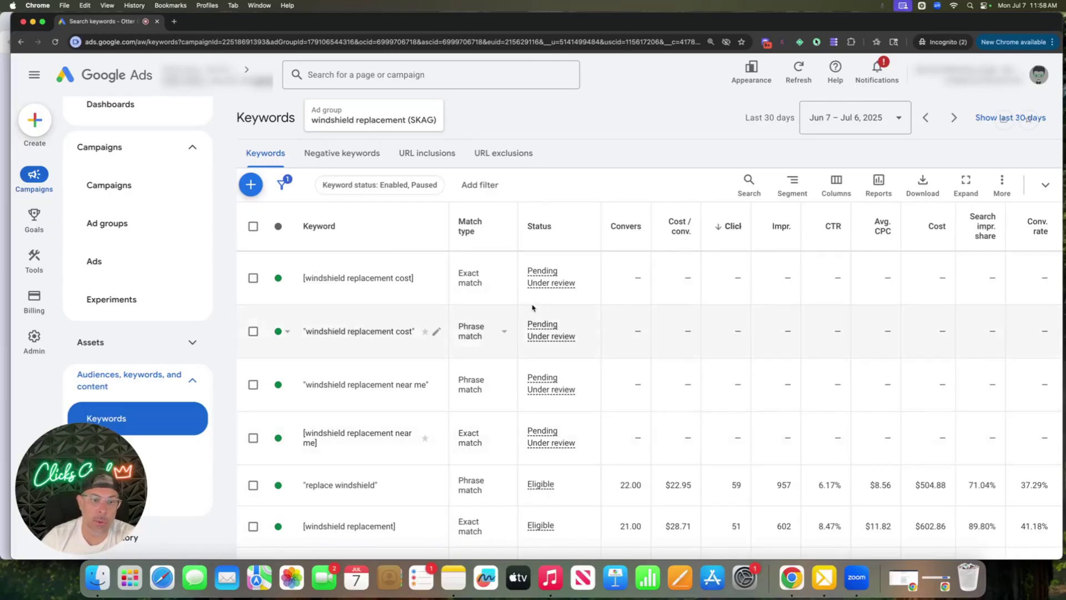
scroll(422, 339, "up", 2)
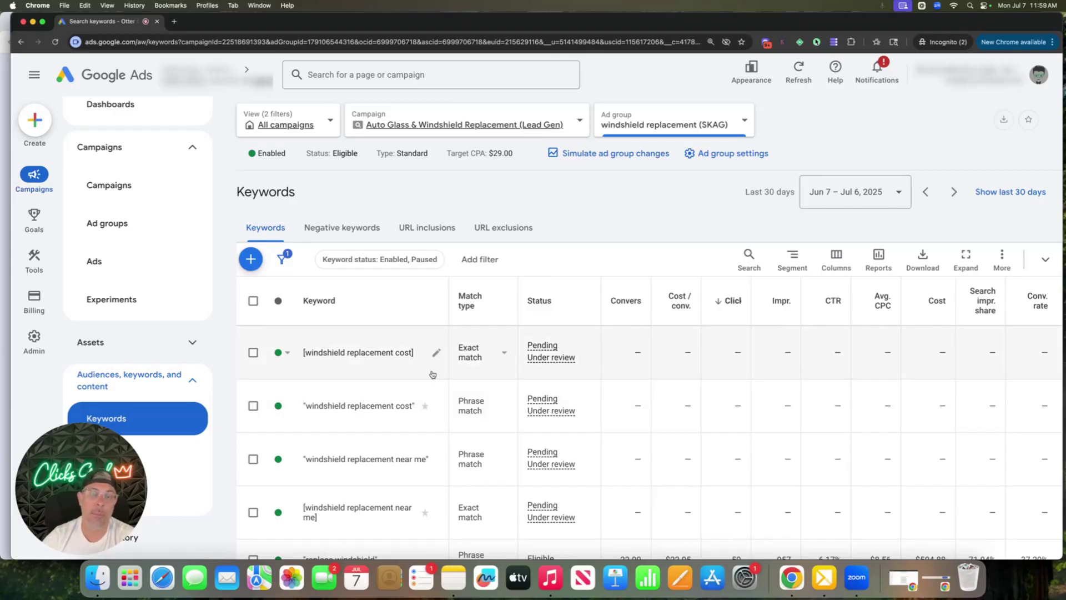
scroll(433, 375, "down", 5)
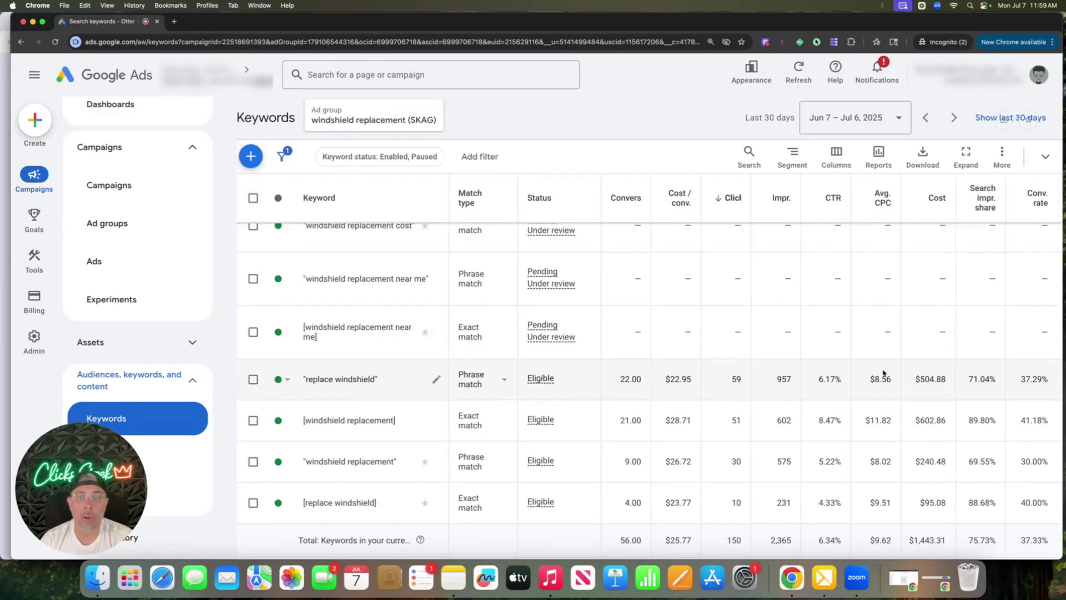